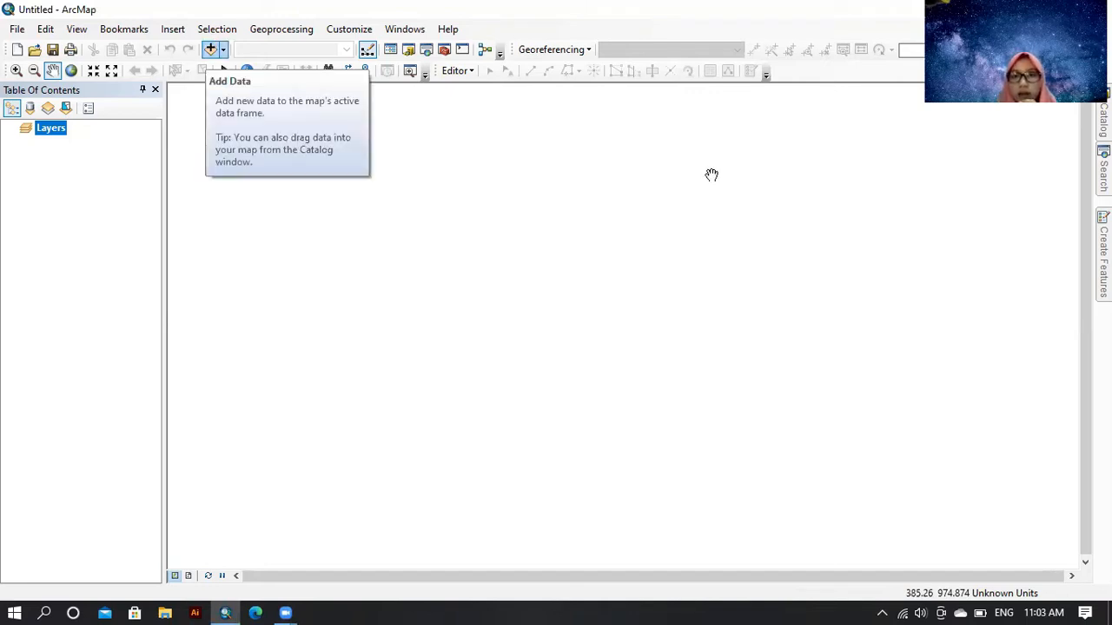
Add the Kec_Prajekan_Bondowoso.shp shapefile to the map from the Kecamatan Bondowoso subfolder of the connected PETA folder
mouse_move(1104, 109)
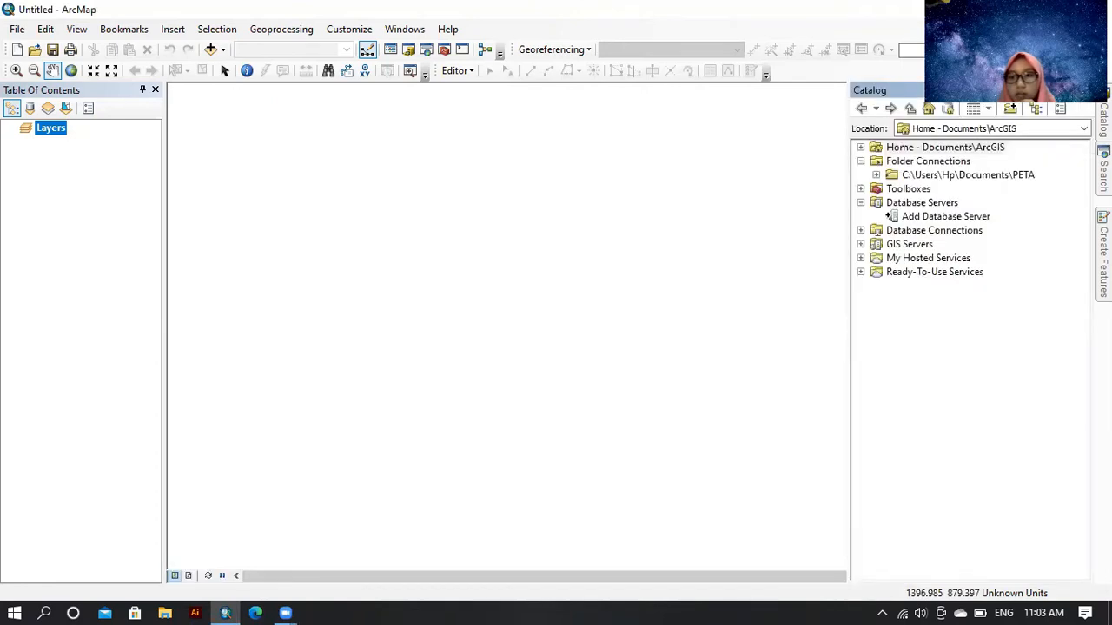
left_click(909, 176)
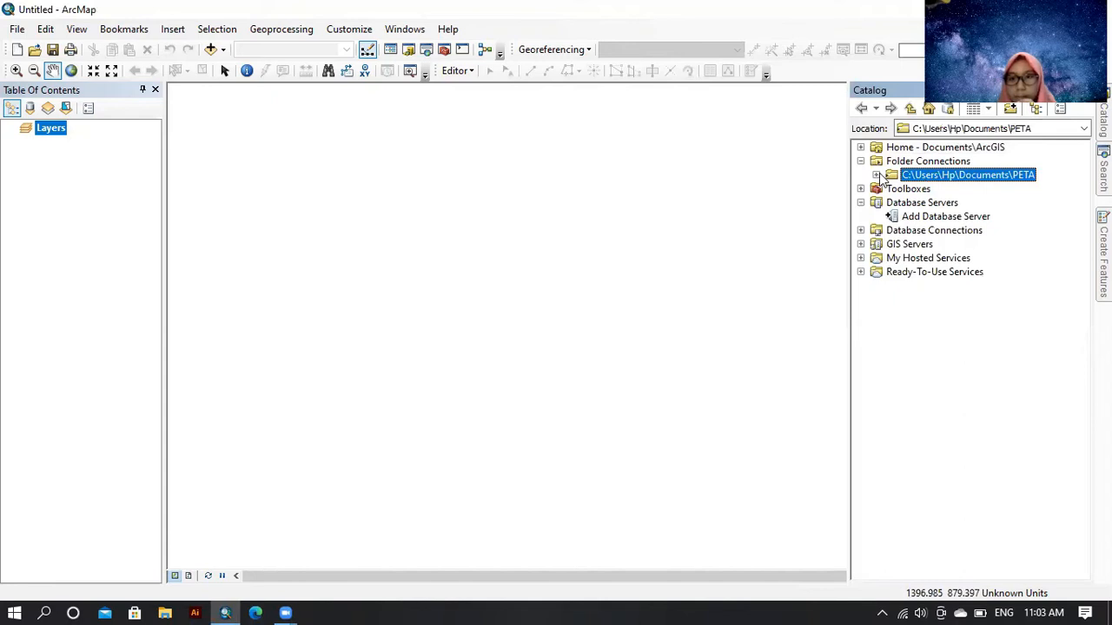
left_click(876, 176)
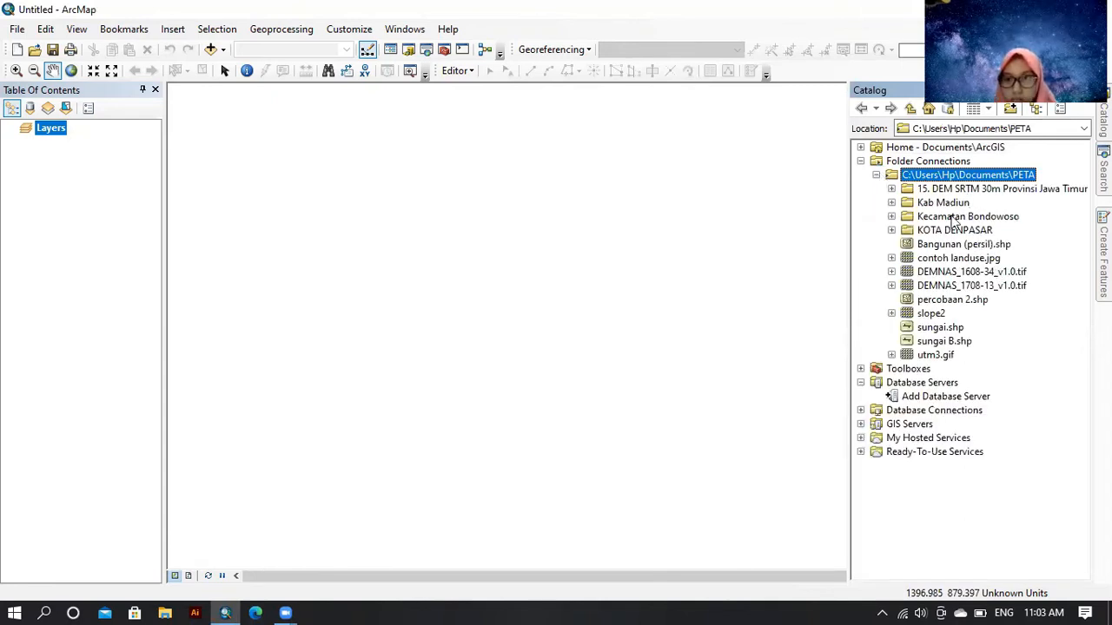
left_click(891, 216)
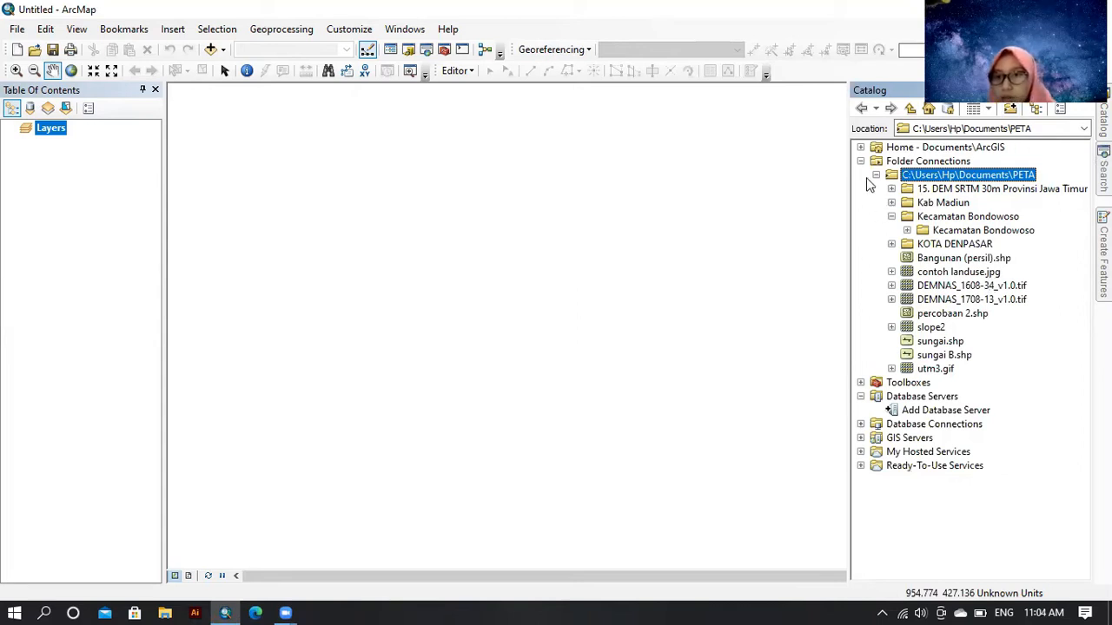
left_click(906, 232)
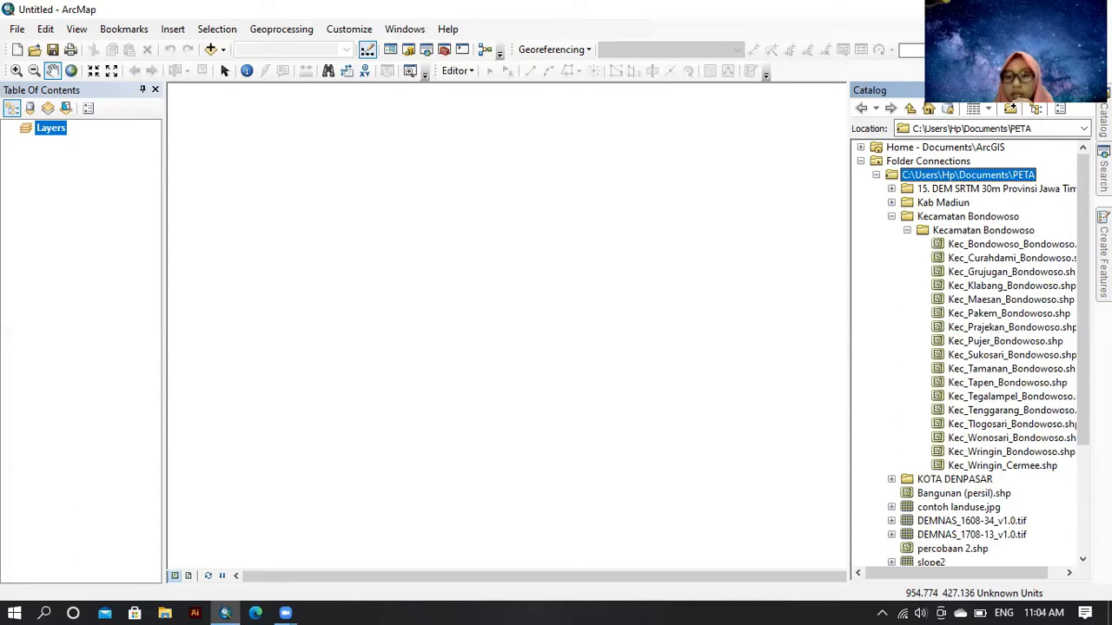
left_click_drag(1031, 335, 643, 302)
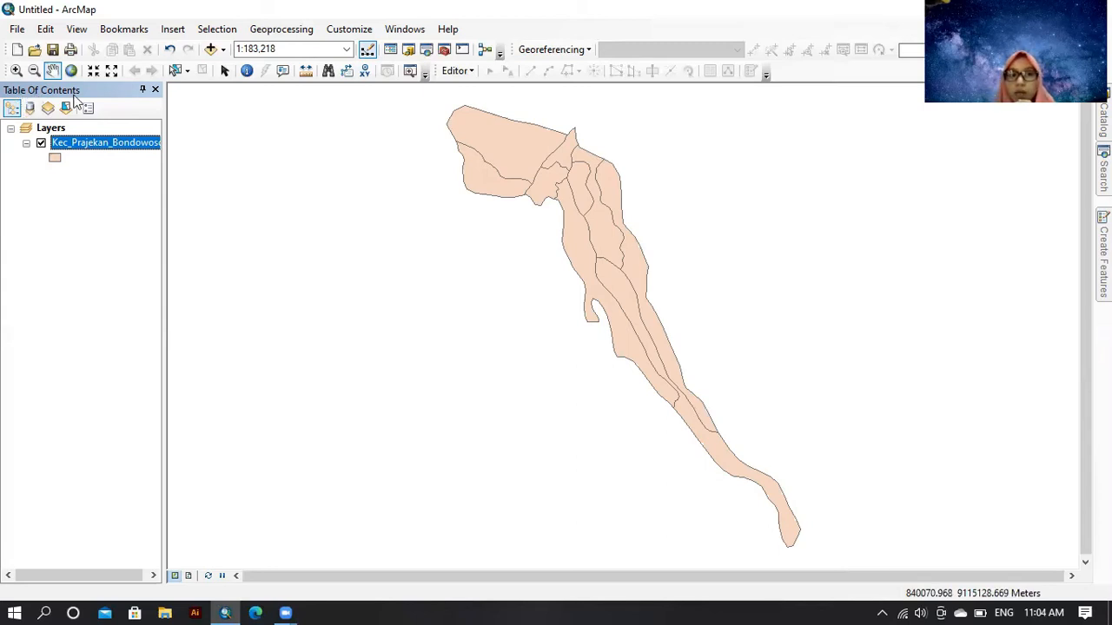
left_click(71, 145)
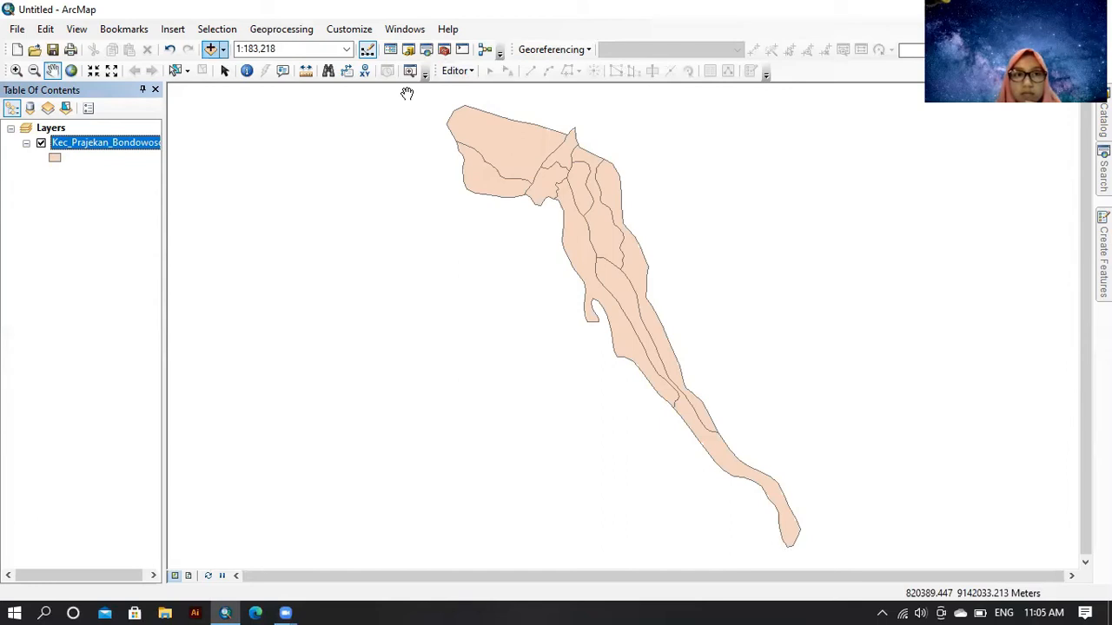
Add the Imagery basemap beneath the Prajekan district layer
left_click(223, 51)
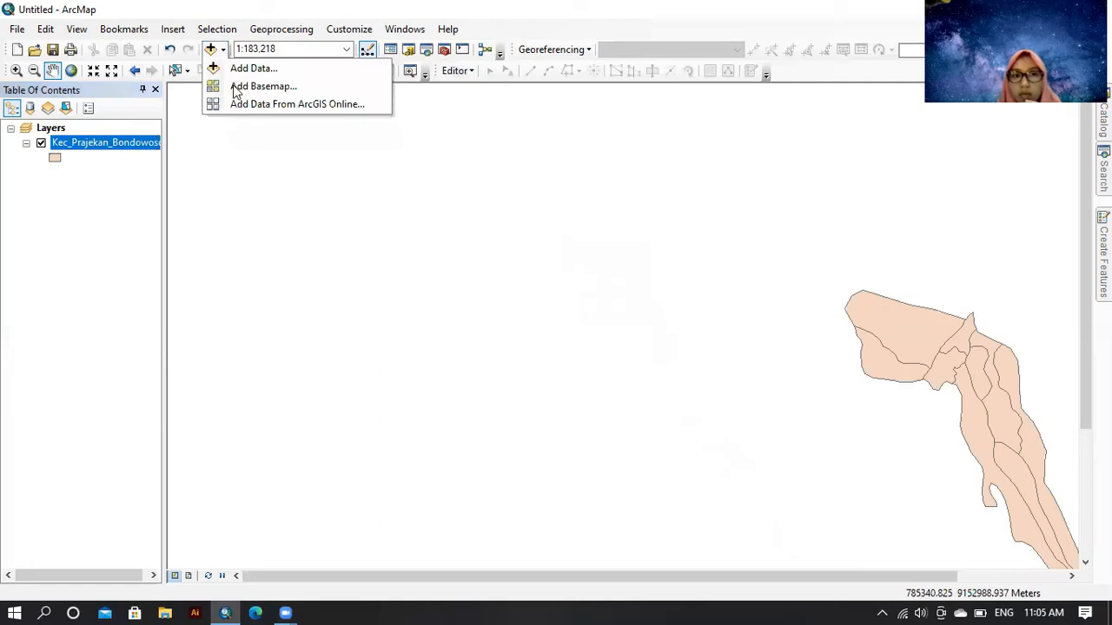
left_click(240, 88)
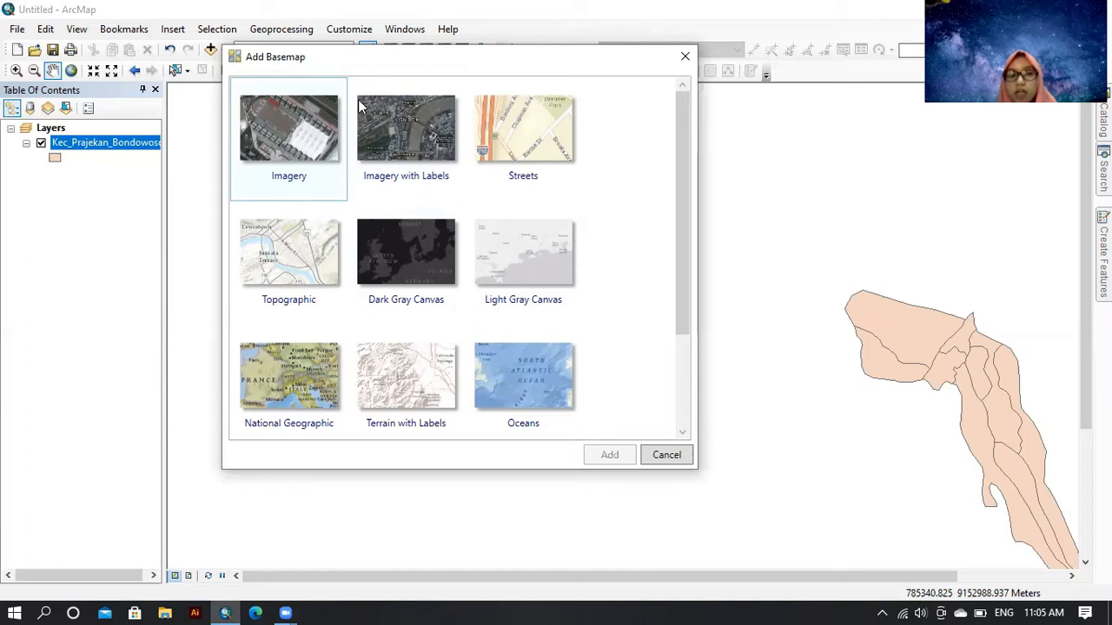
left_click(294, 143)
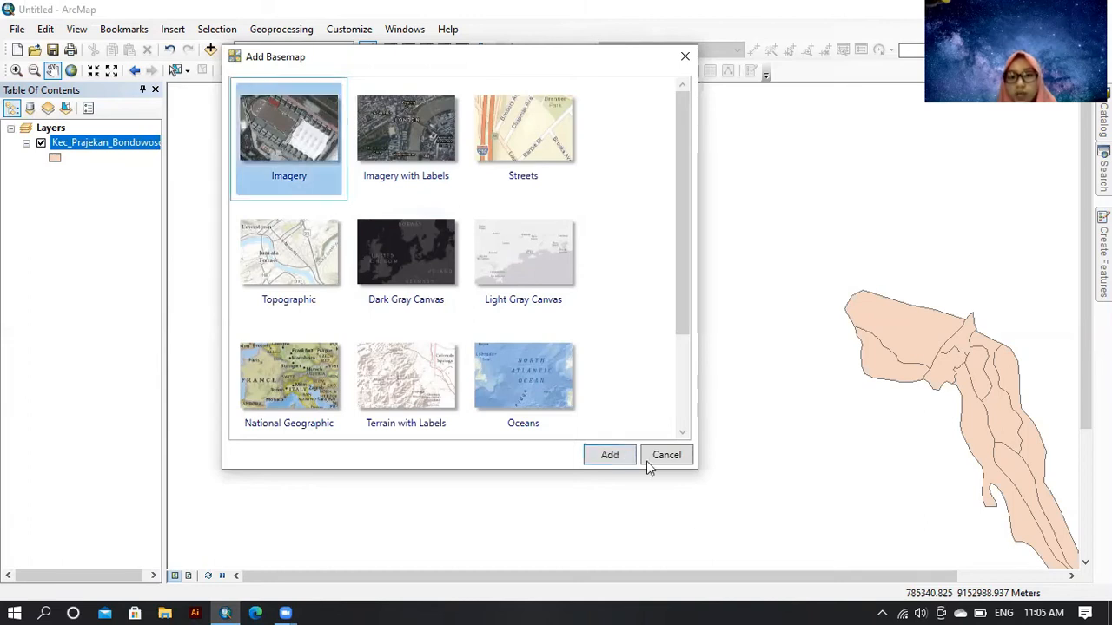
left_click(612, 454)
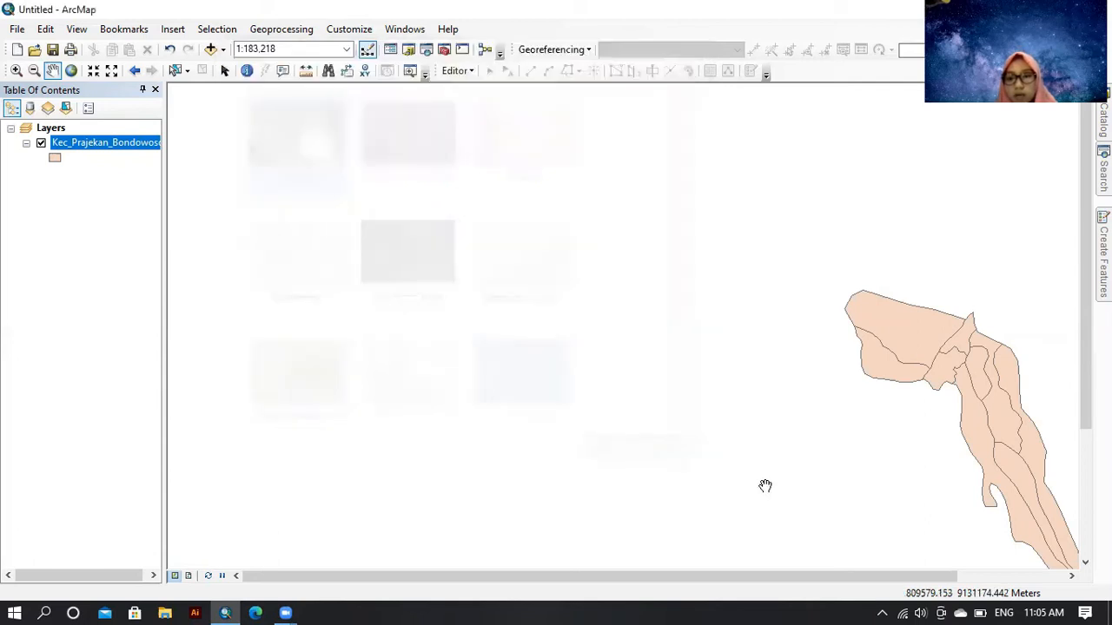
left_click_drag(894, 423, 673, 330)
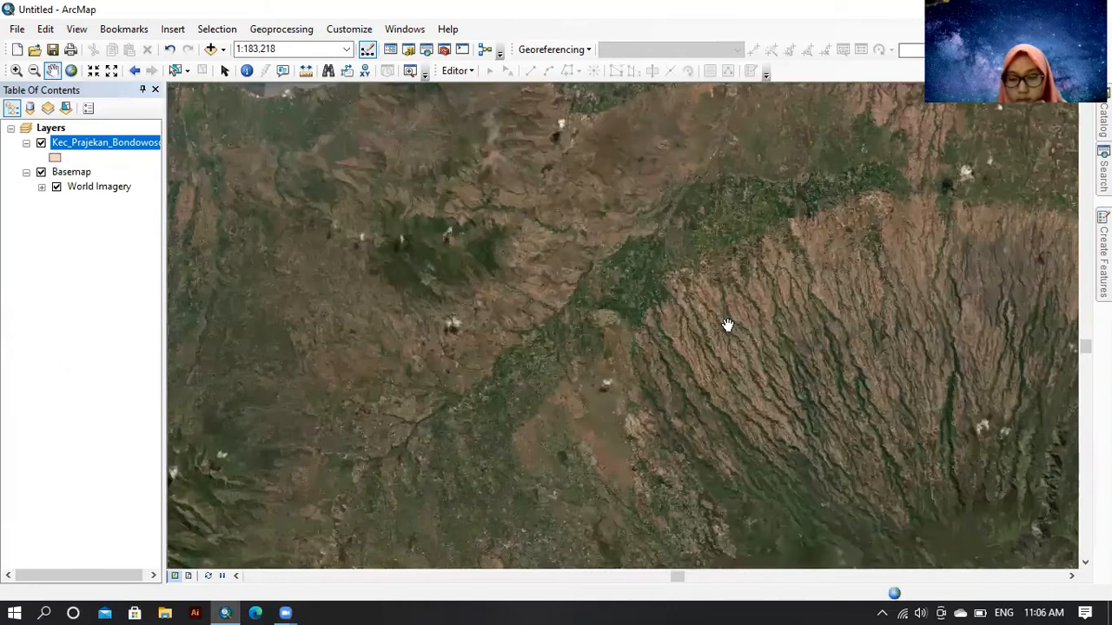
left_click_drag(728, 325, 486, 261)
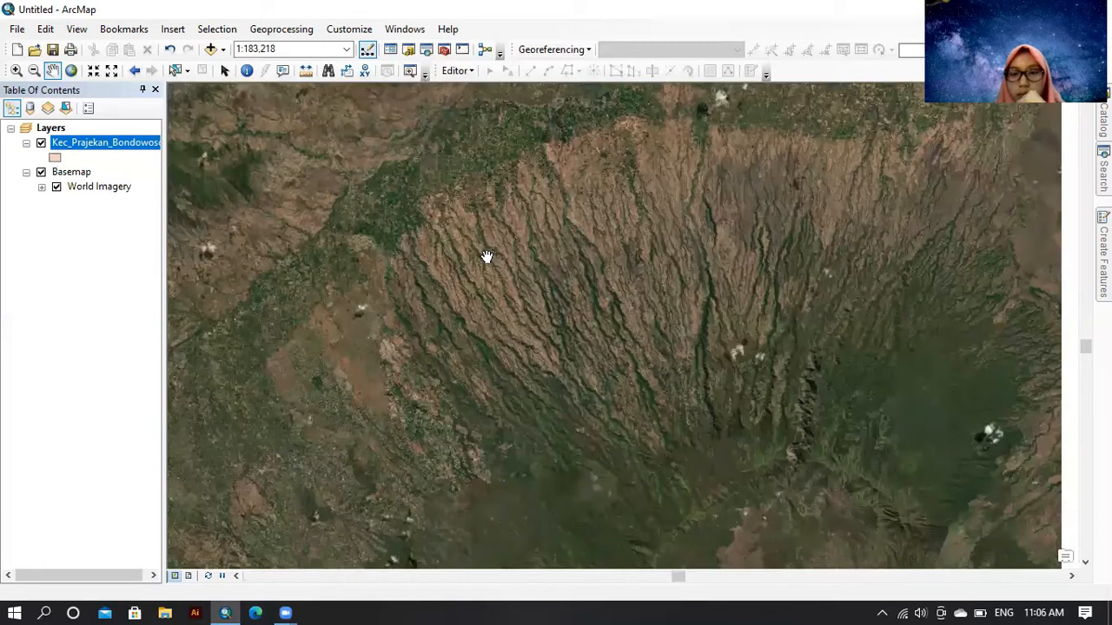
left_click_drag(486, 257, 553, 323)
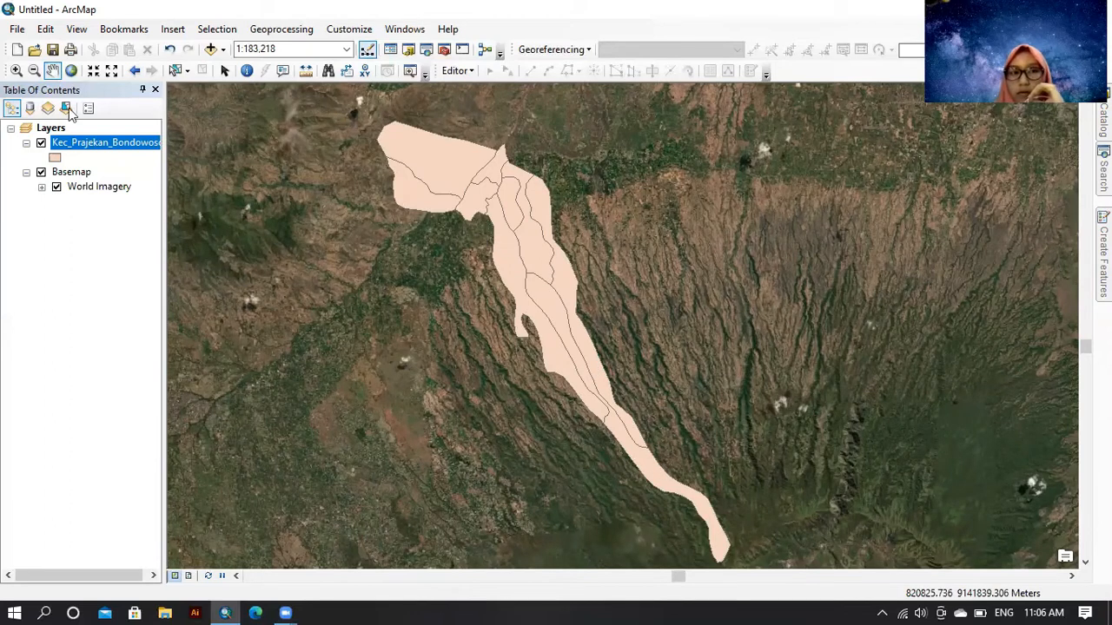
Symbolize the Prajekan district layer as Hollow with a red outline 2 wide
left_click(58, 158)
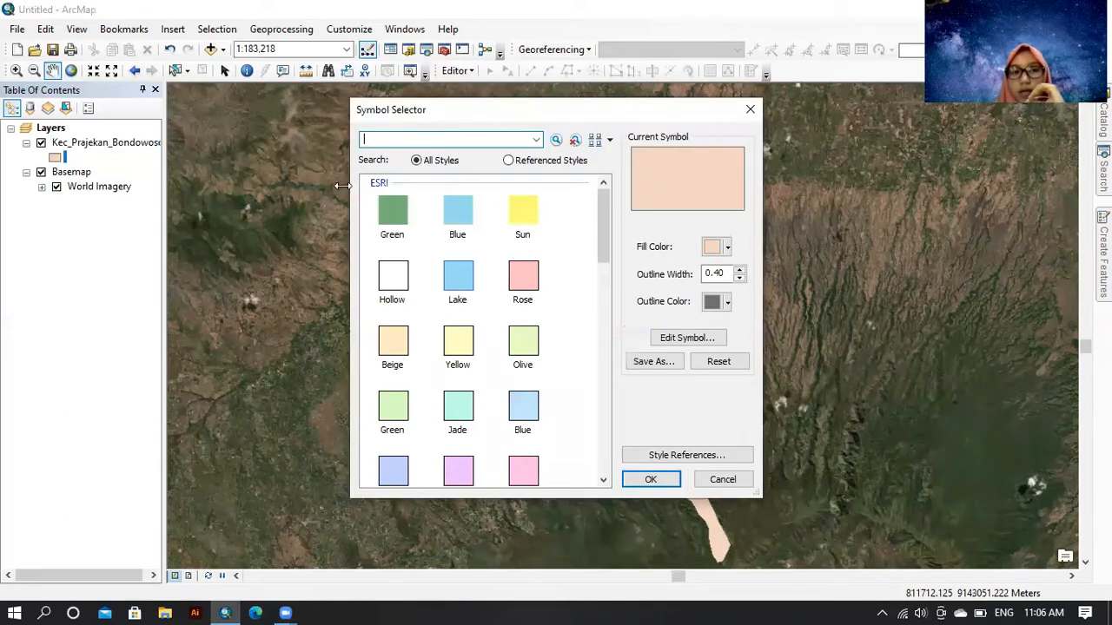
left_click(412, 299)
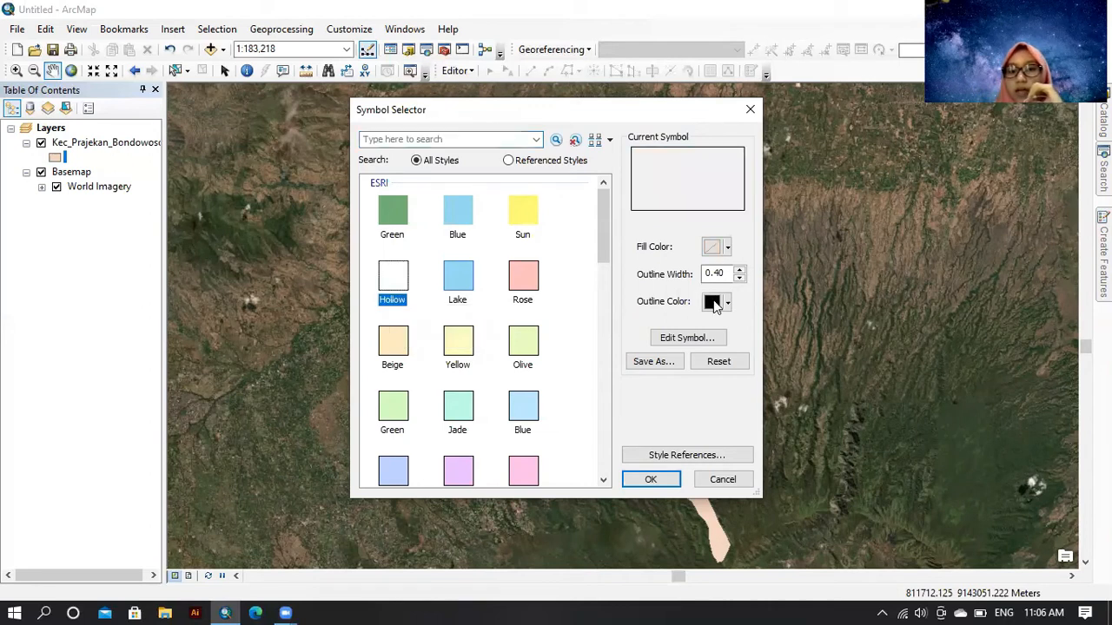
left_click(727, 303)
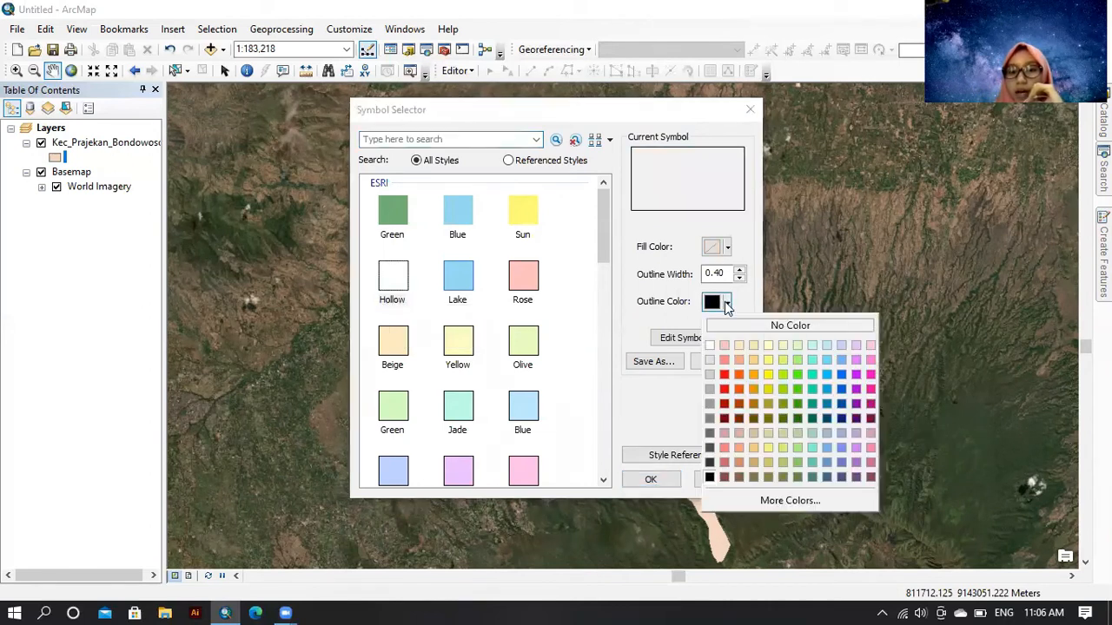
left_click(721, 376)
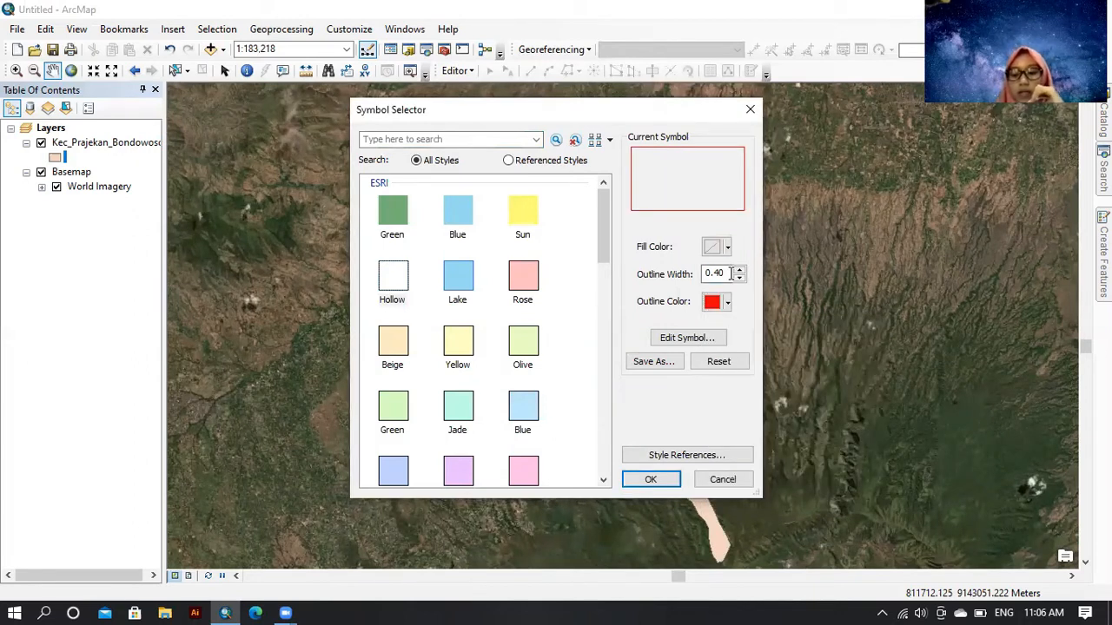
key("BackSpace")
key("BackSpace")
key("BackSpace")
key("BackSpace")
type("2")
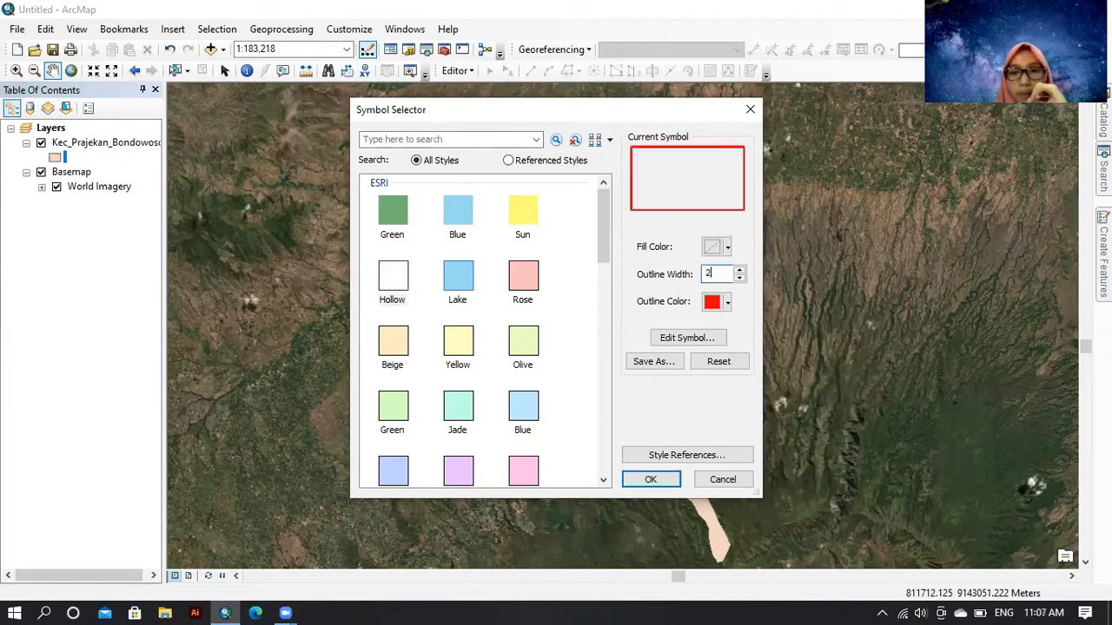
left_click(655, 479)
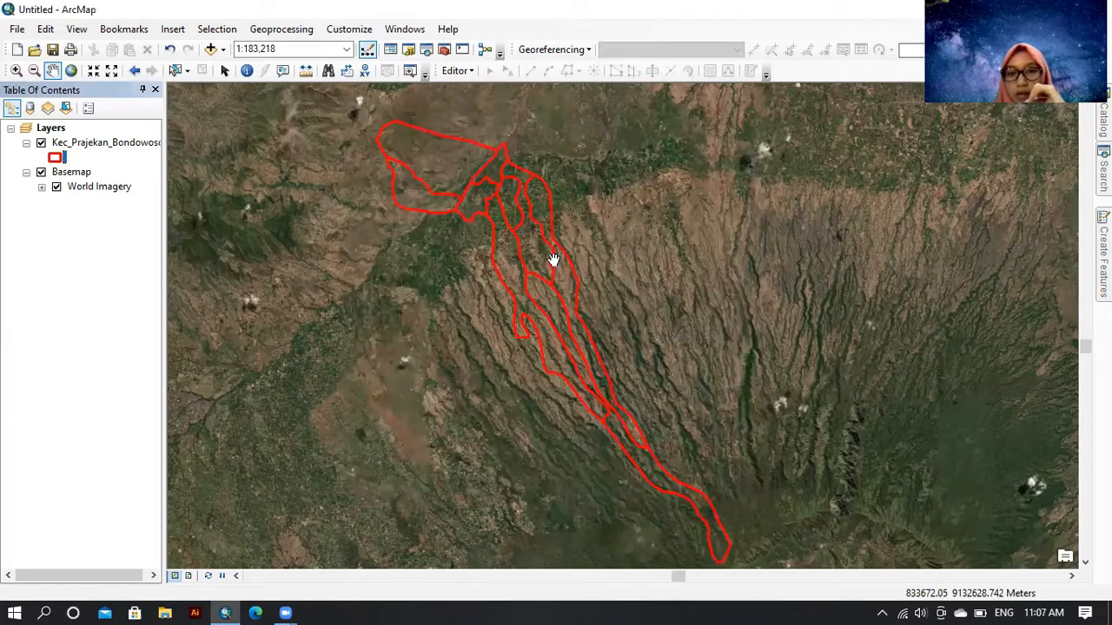
Examine the imagery within the northern part of the Prajekan district boundary at 1:62,500 scale
scroll(553, 258, "down", 1)
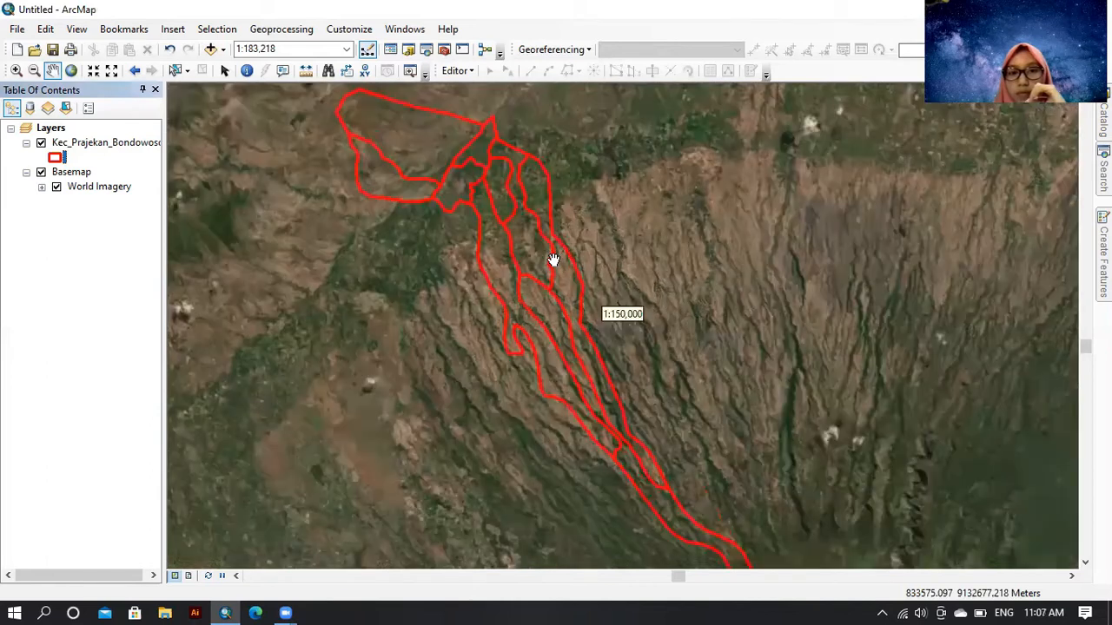
scroll(554, 258, "down", 3)
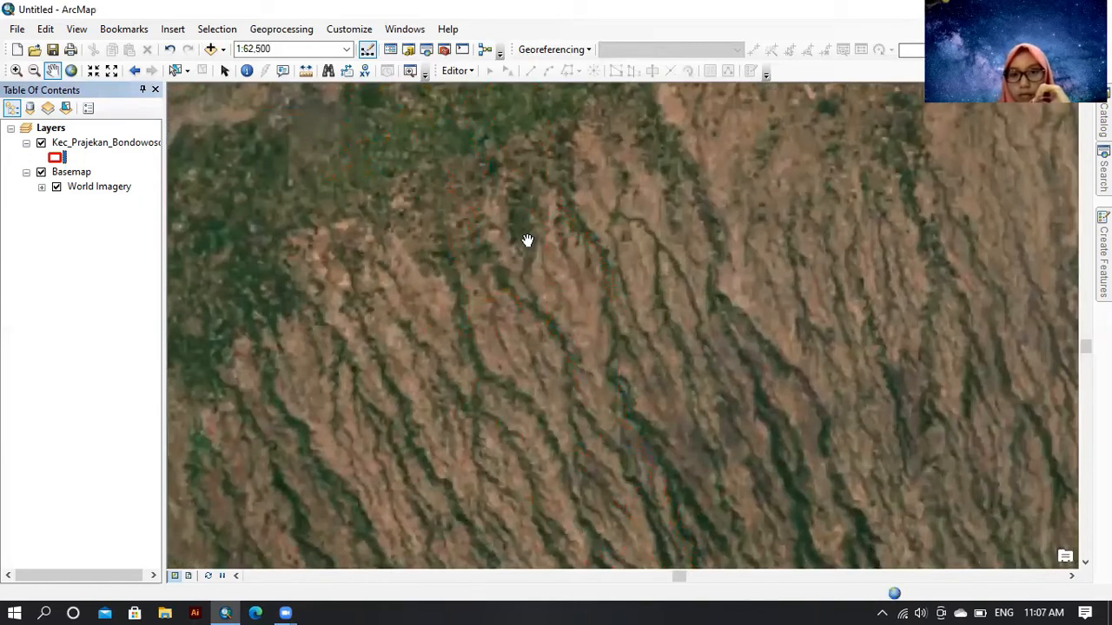
left_click_drag(527, 241, 499, 171)
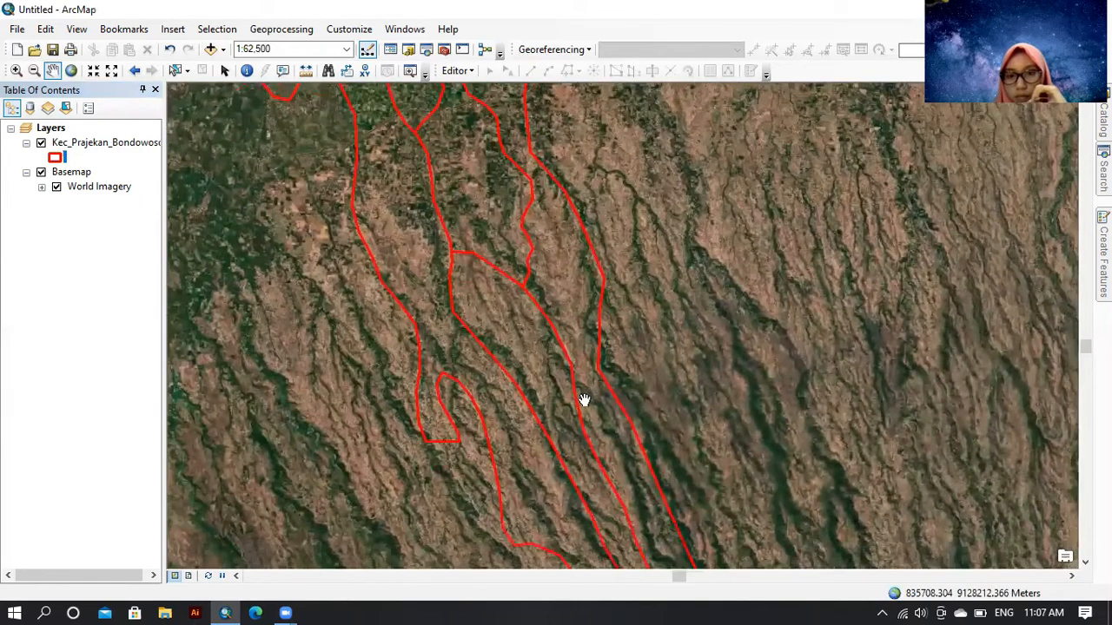
left_click_drag(527, 322, 643, 472)
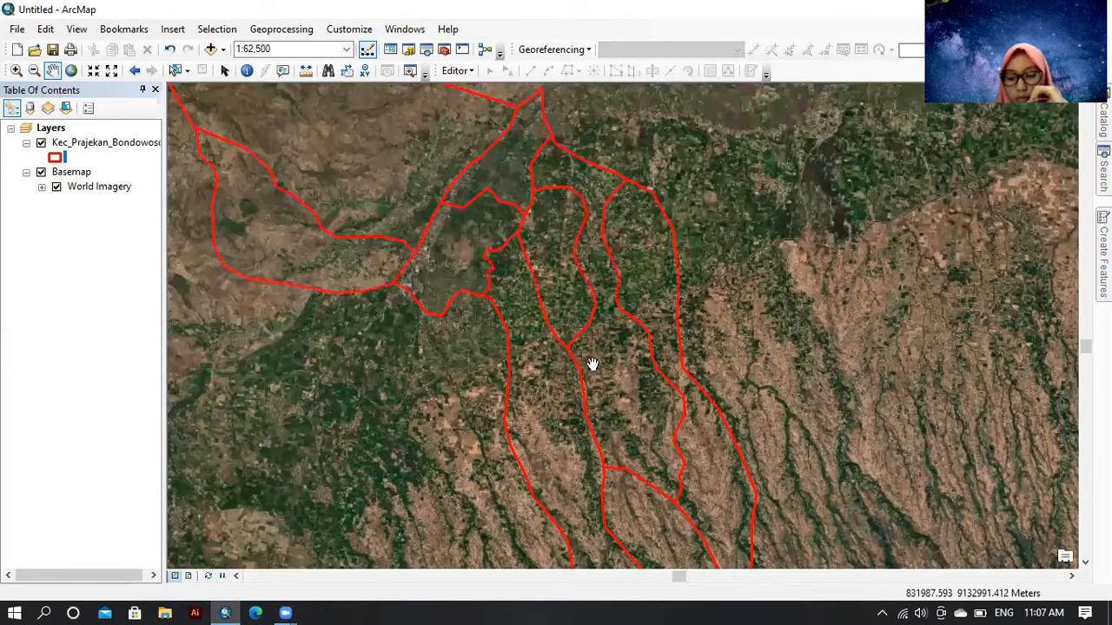
left_click_drag(567, 380, 605, 414)
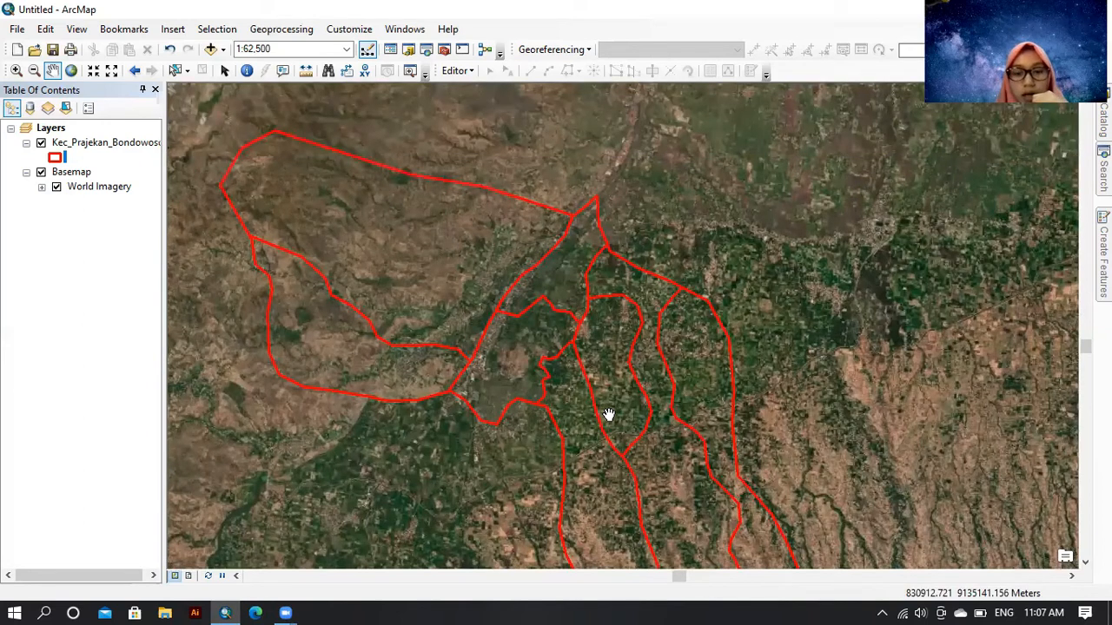
left_click_drag(608, 415, 596, 401)
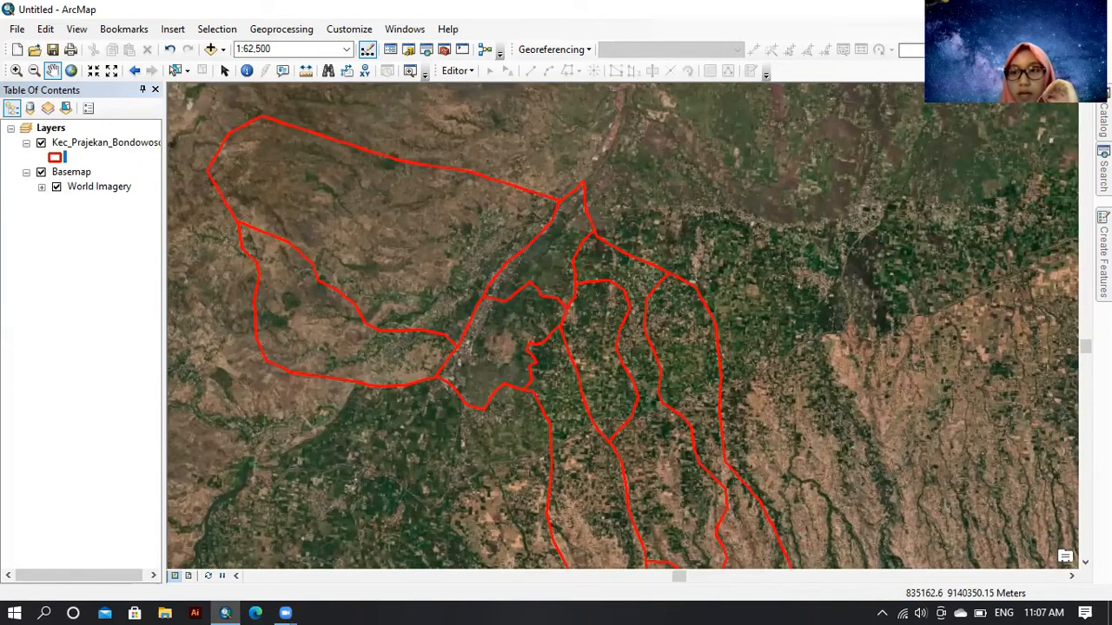
Start a new shapefile in the connected PETA folder, named jalan with the Polyline feature type
mouse_move(1103, 120)
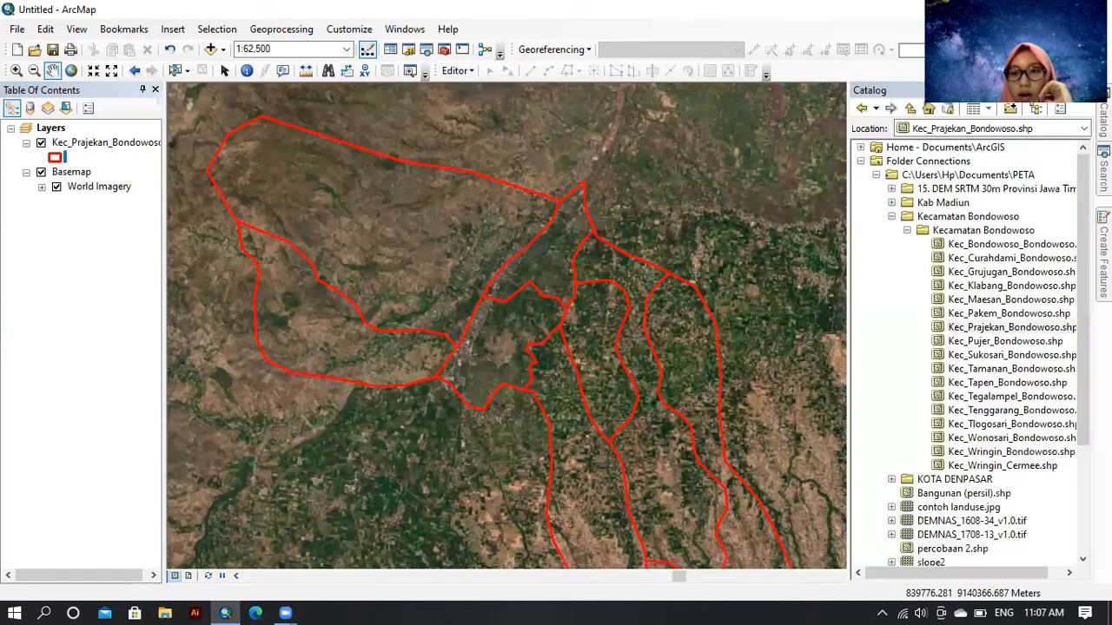
left_click(907, 230)
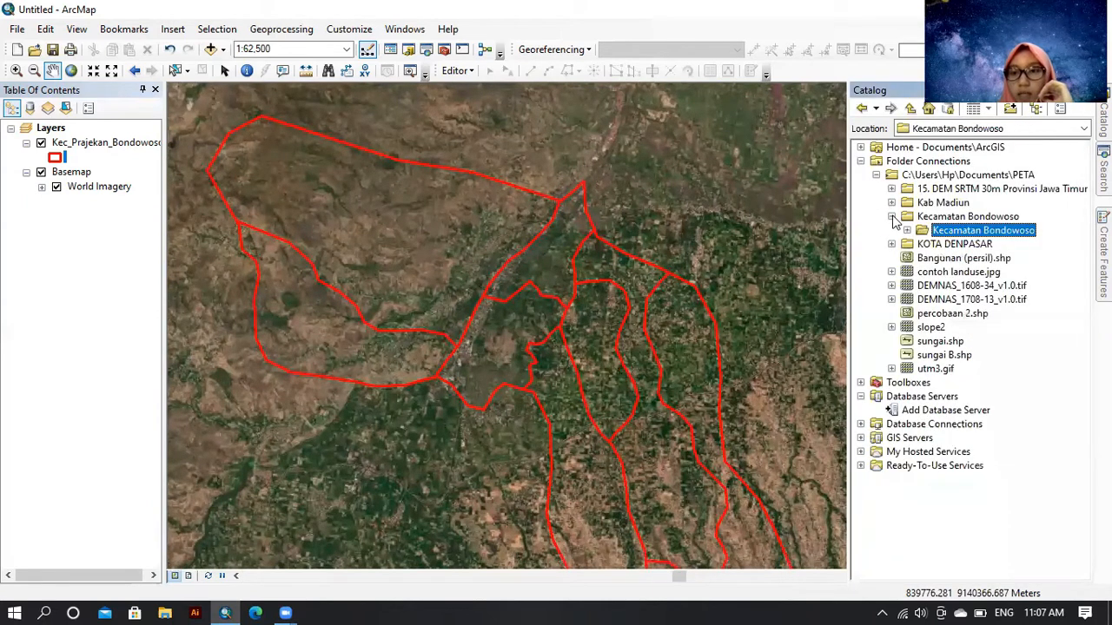
left_click(892, 216)
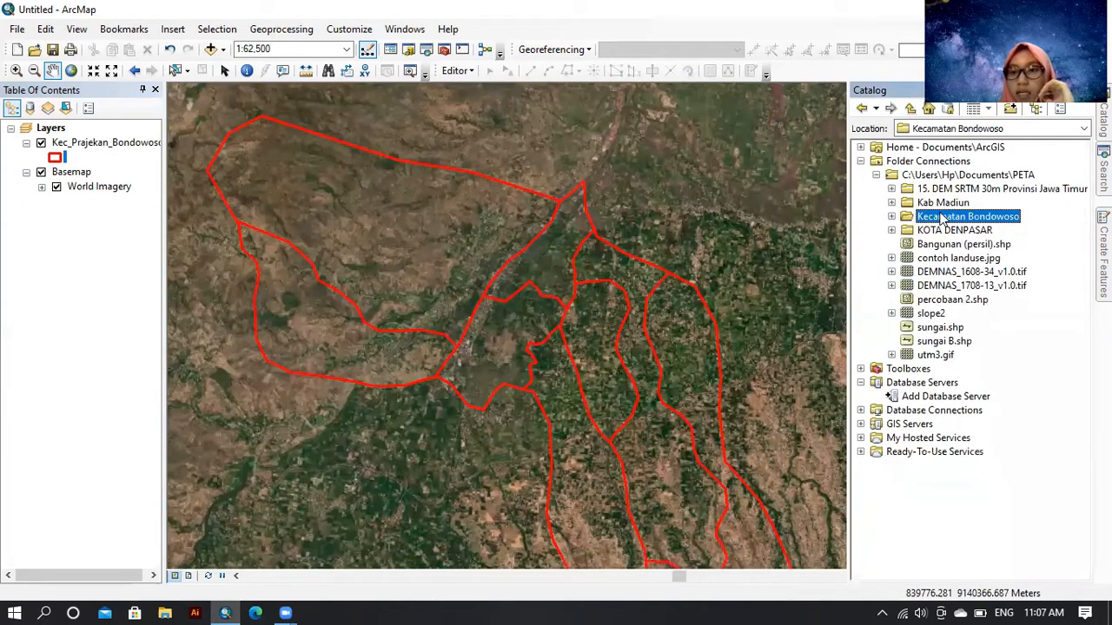
left_click(877, 175)
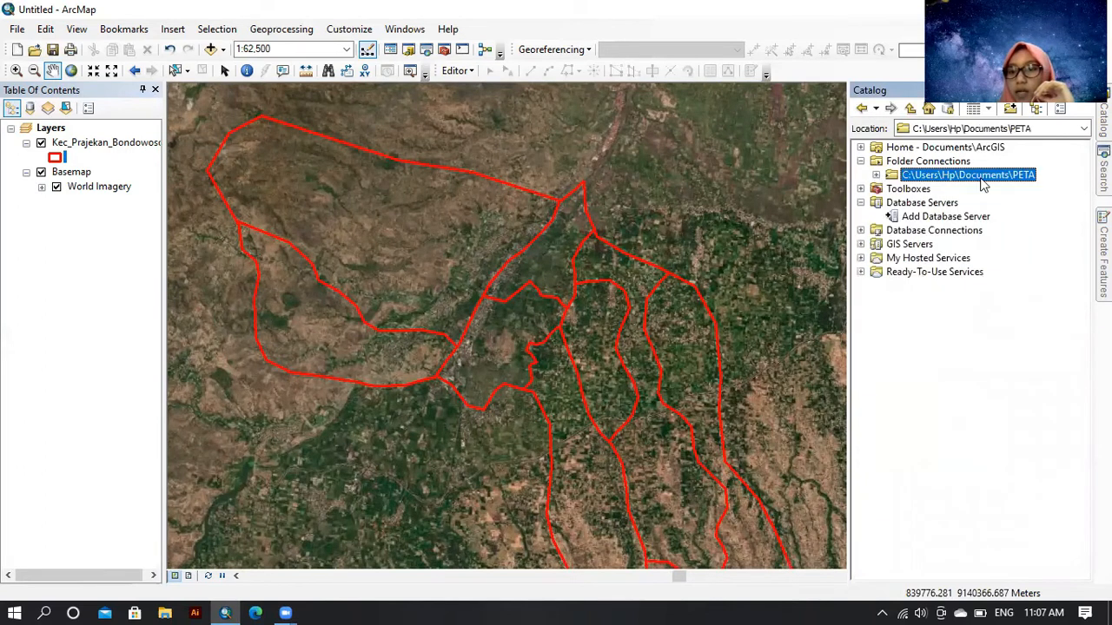
right_click(912, 177)
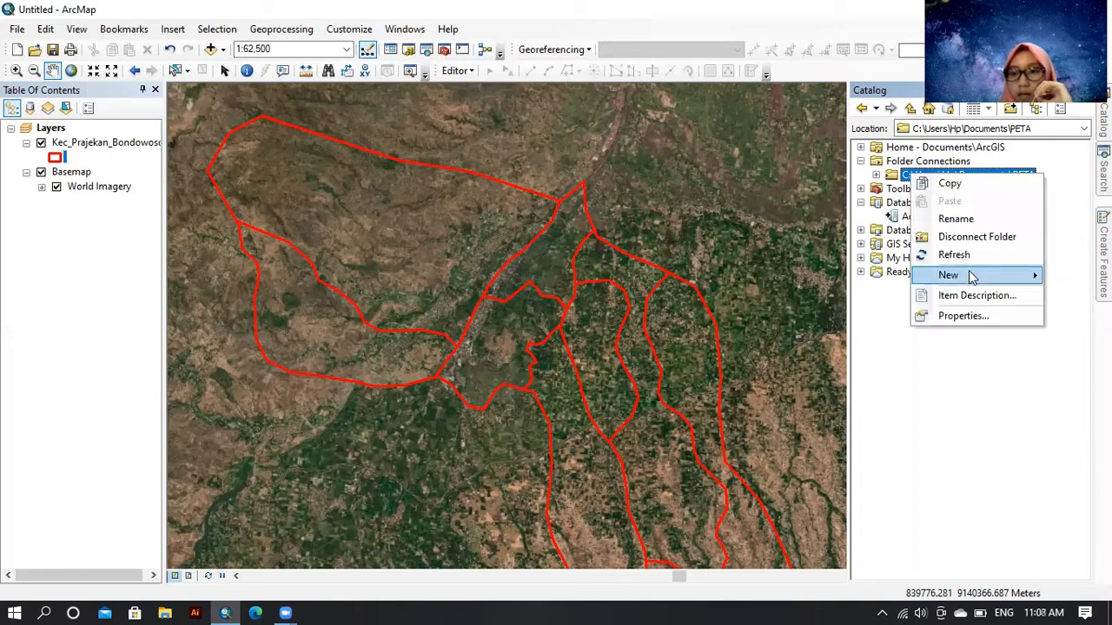
mouse_move(971, 273)
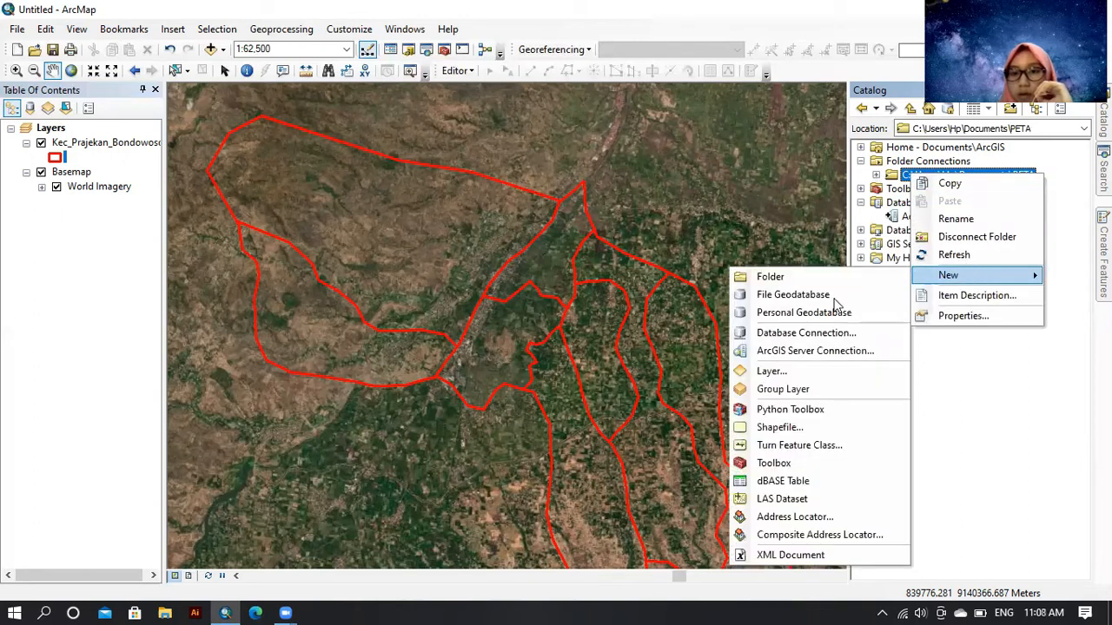
left_click(840, 426)
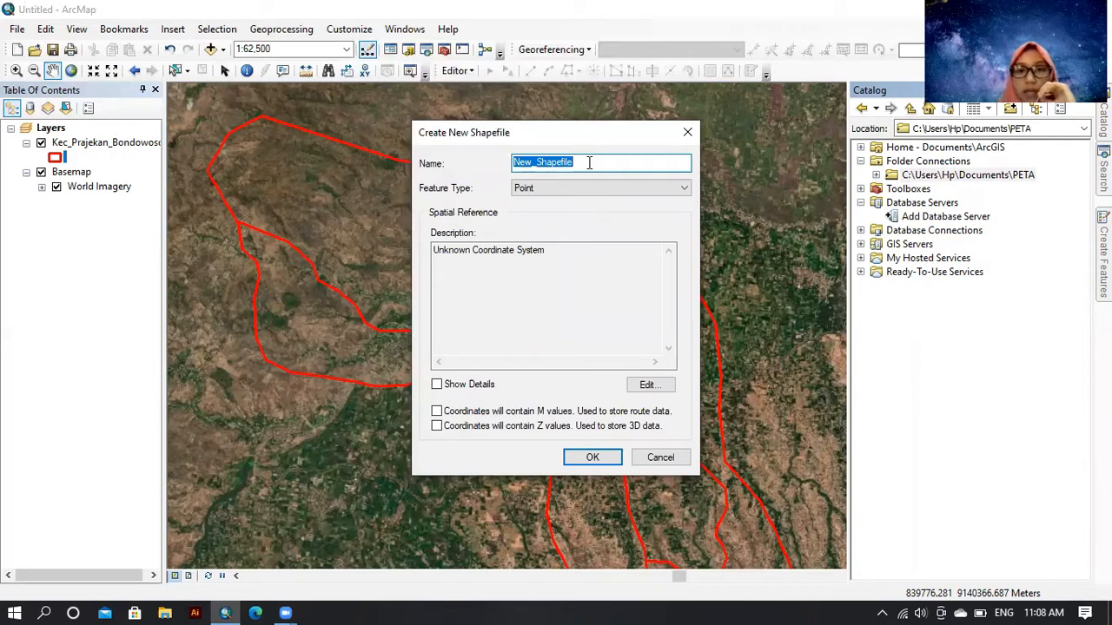
key("BackSpace")
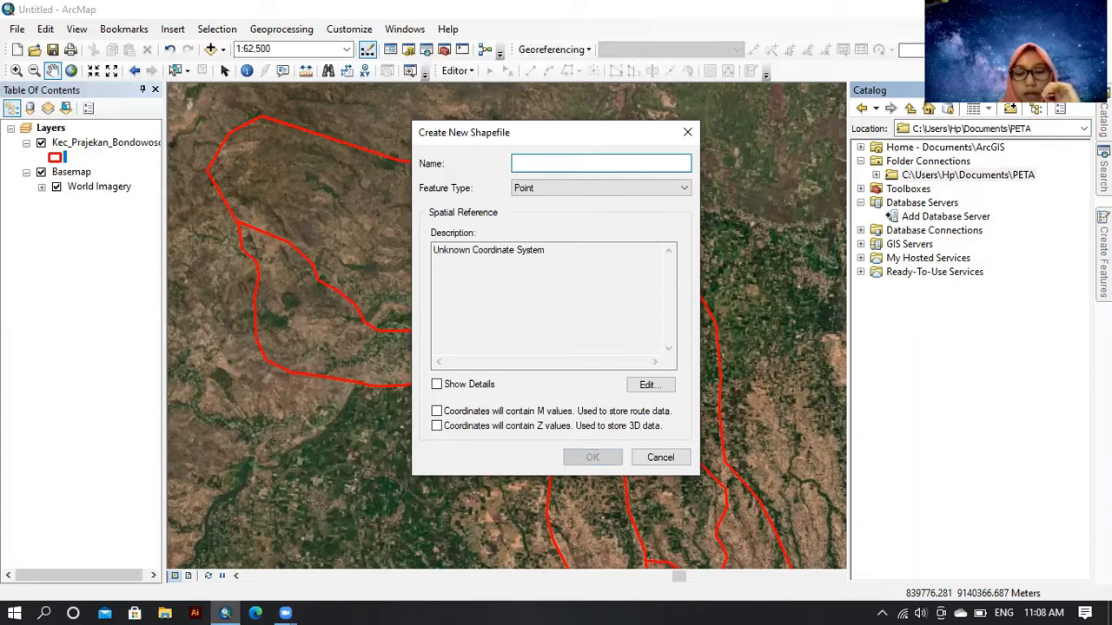
type("jalan")
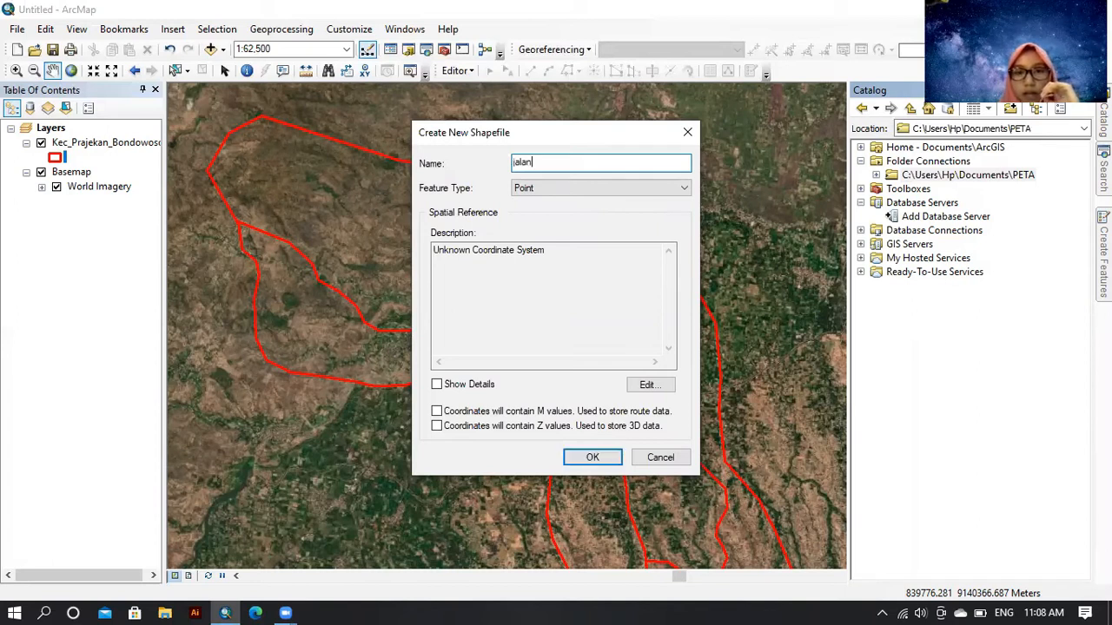
left_click(600, 188)
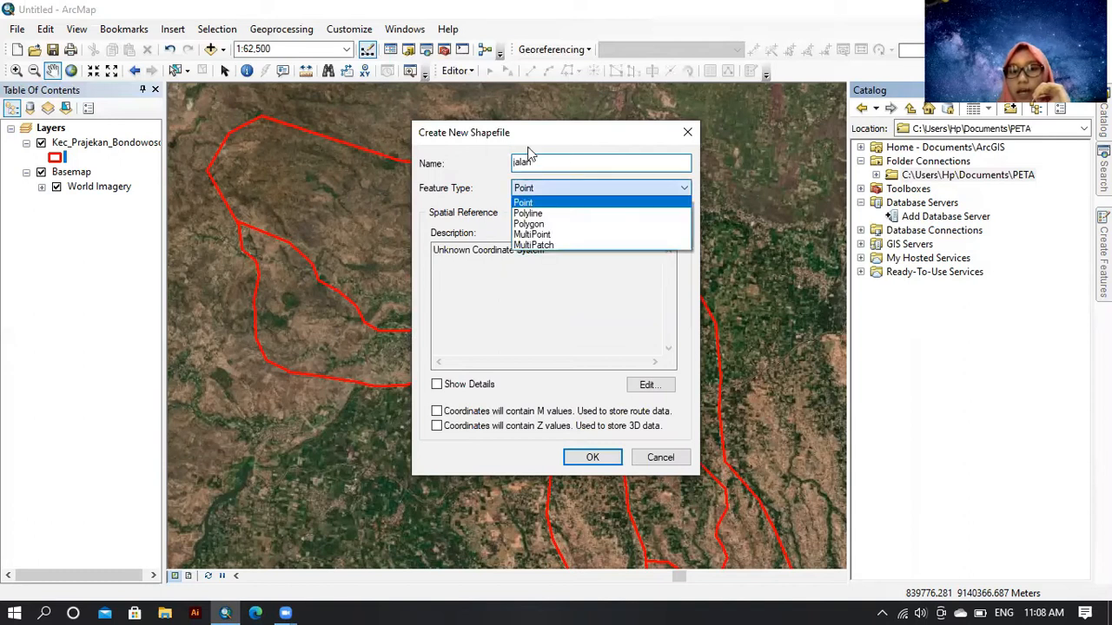
left_click(535, 213)
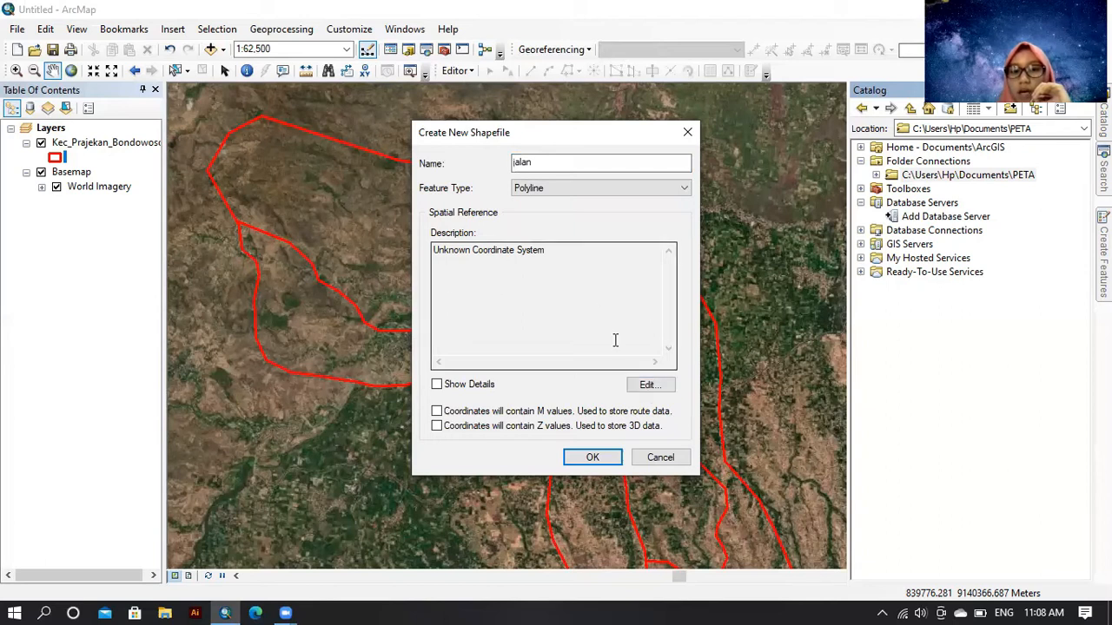
Assign the projected coordinate system WGS 1984 UTM Zone 49S to the jalan shapefile and create it
left_click(650, 389)
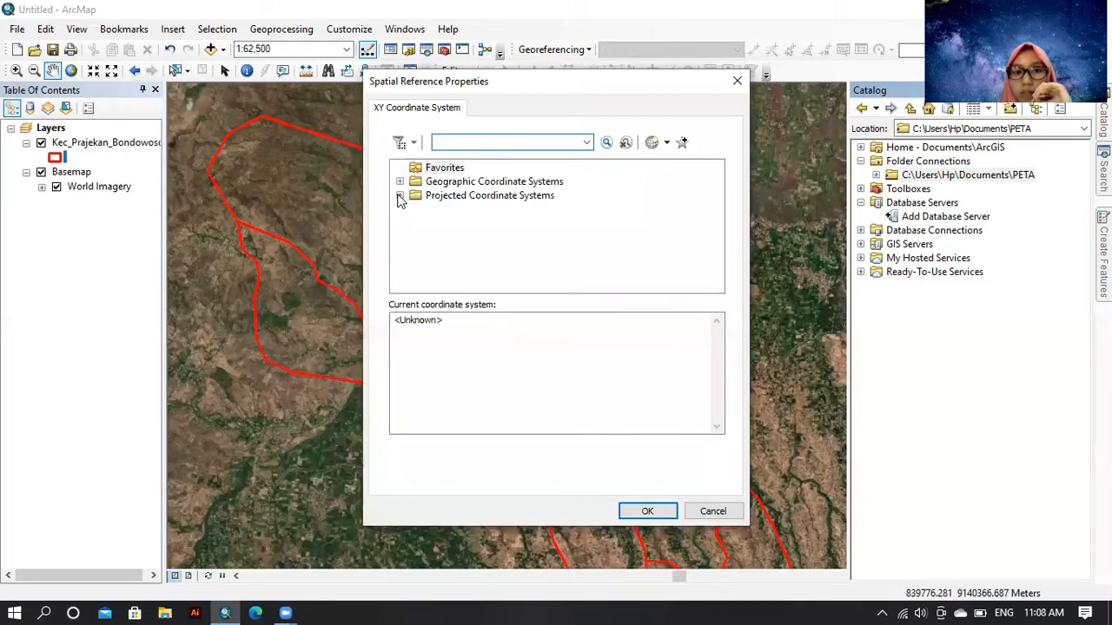
left_click(401, 197)
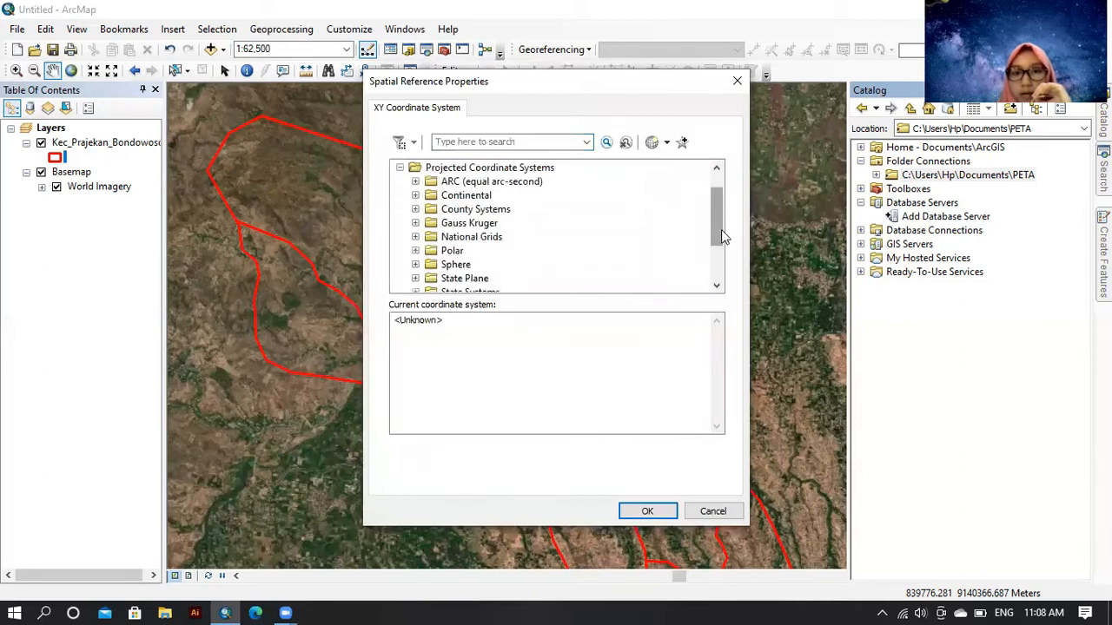
scroll(399, 217, "down", 2)
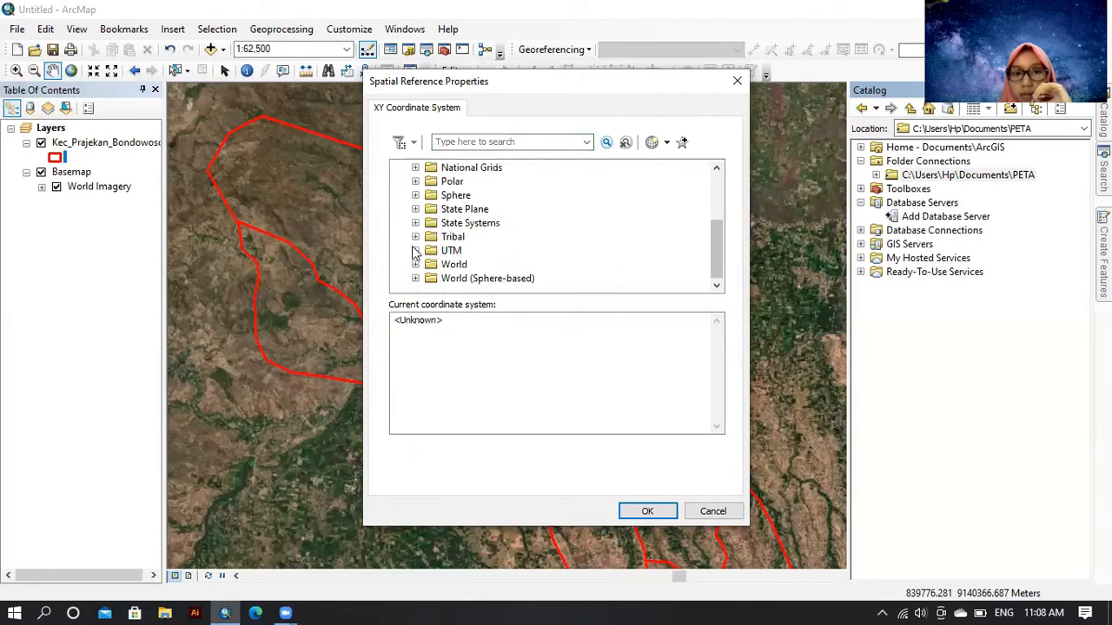
double_click(650, 250)
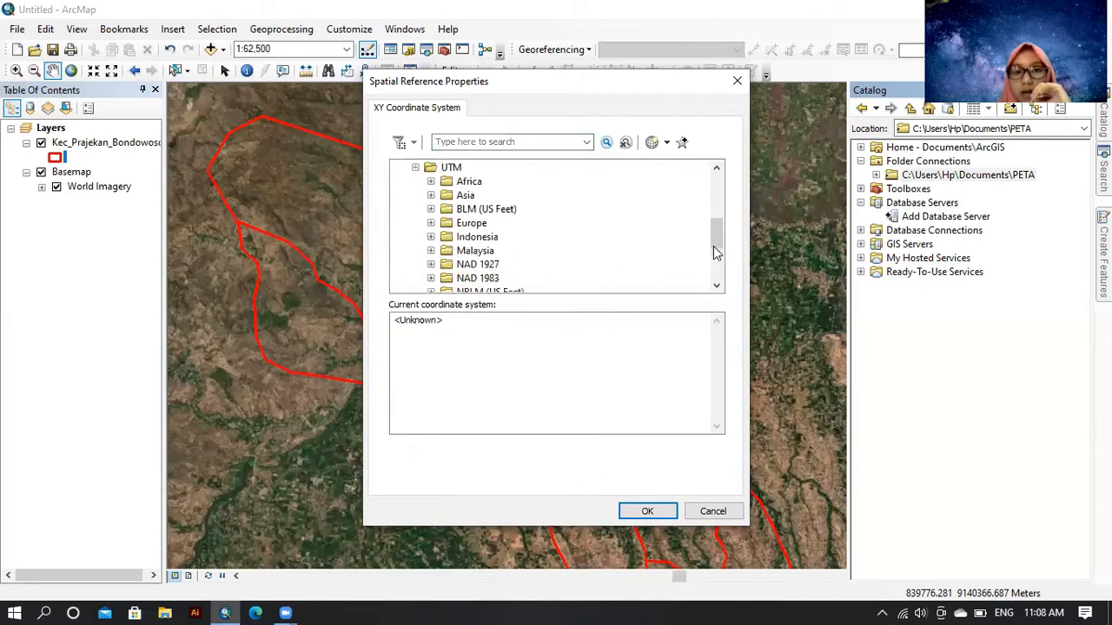
left_click(716, 264)
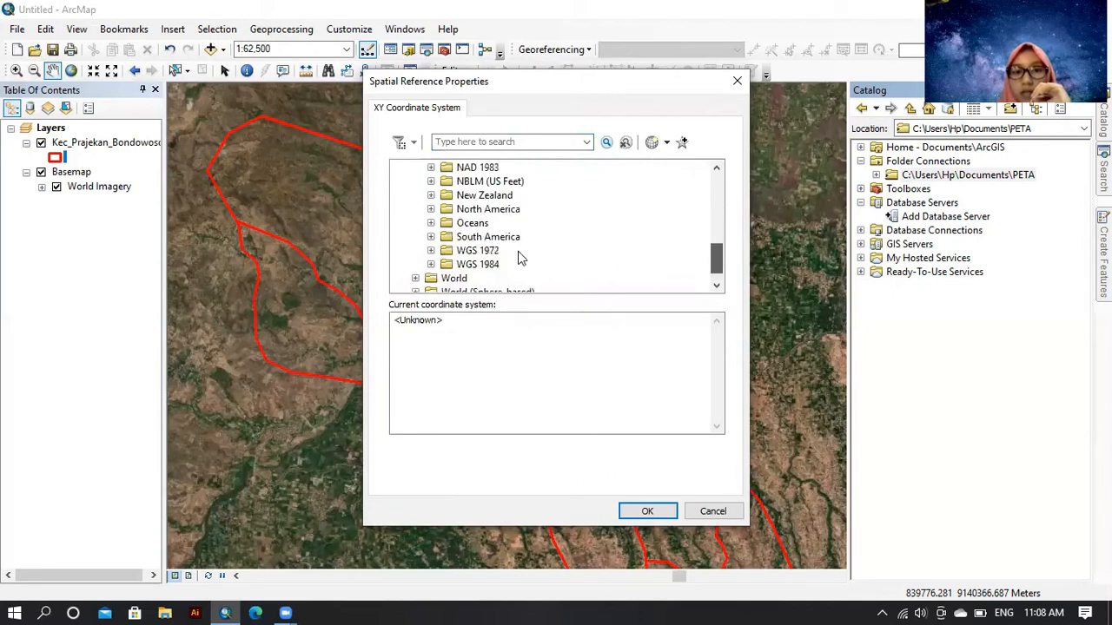
left_click(431, 264)
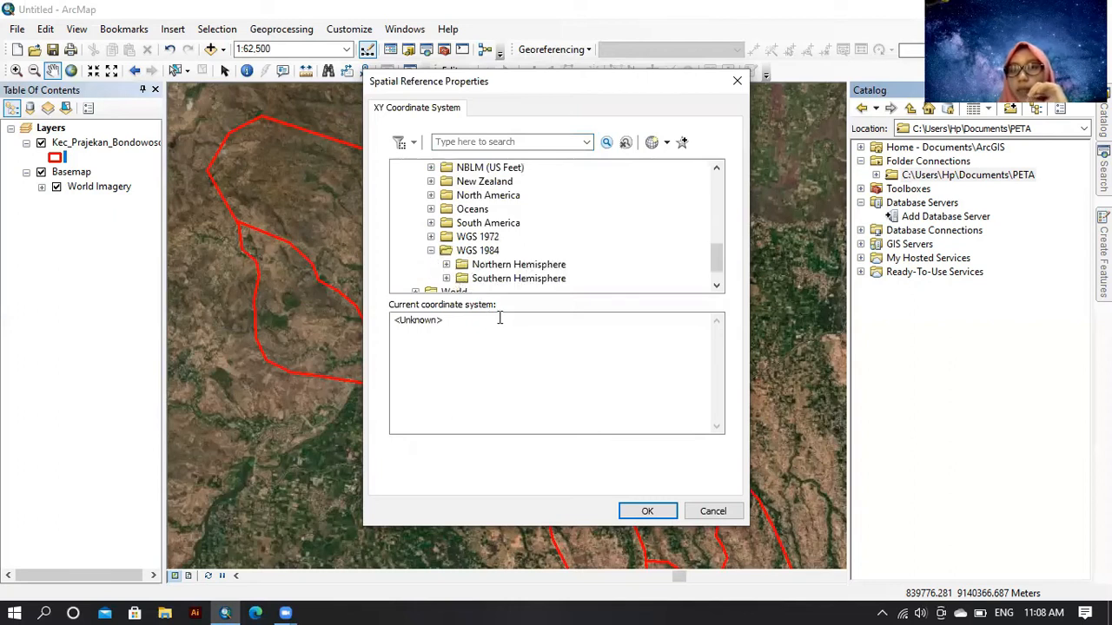
left_click(446, 279)
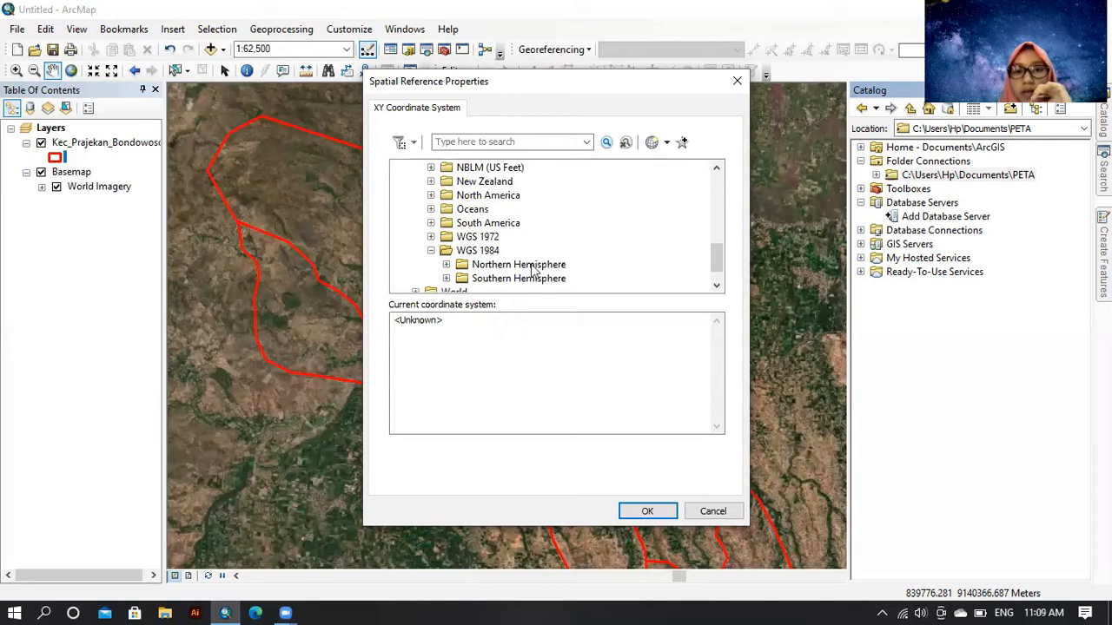
left_click_drag(716, 215, 729, 261)
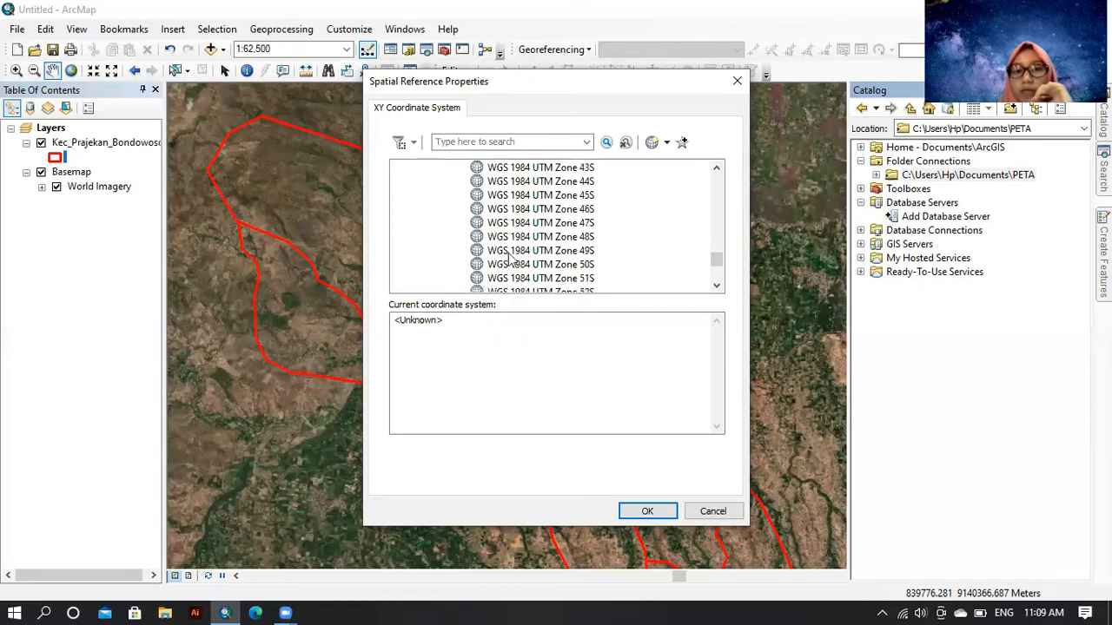
left_click(588, 254)
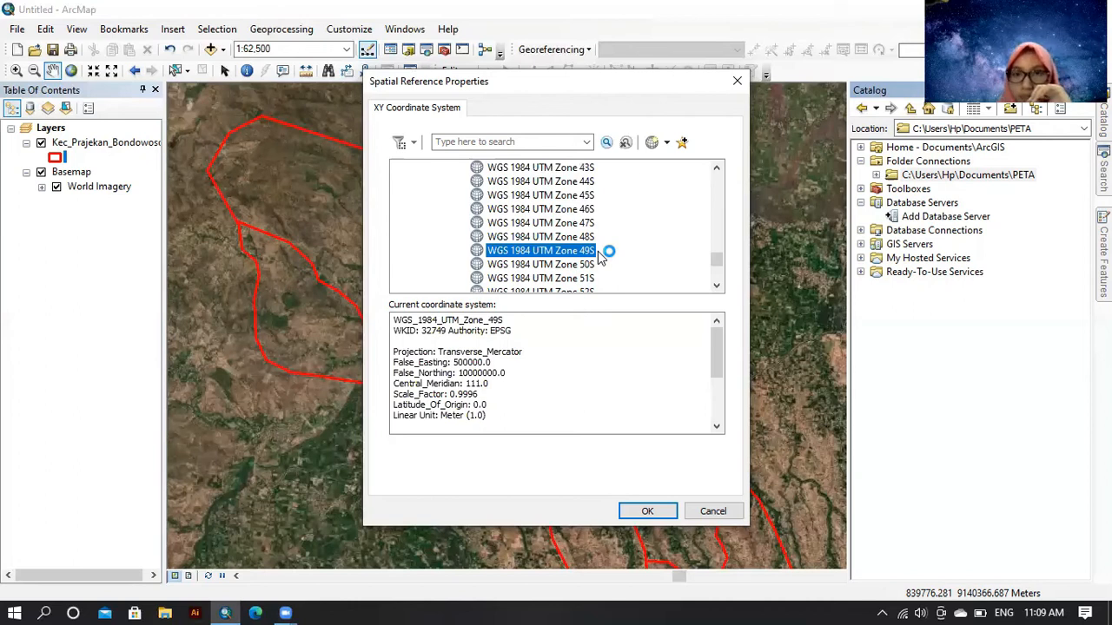
left_click(647, 512)
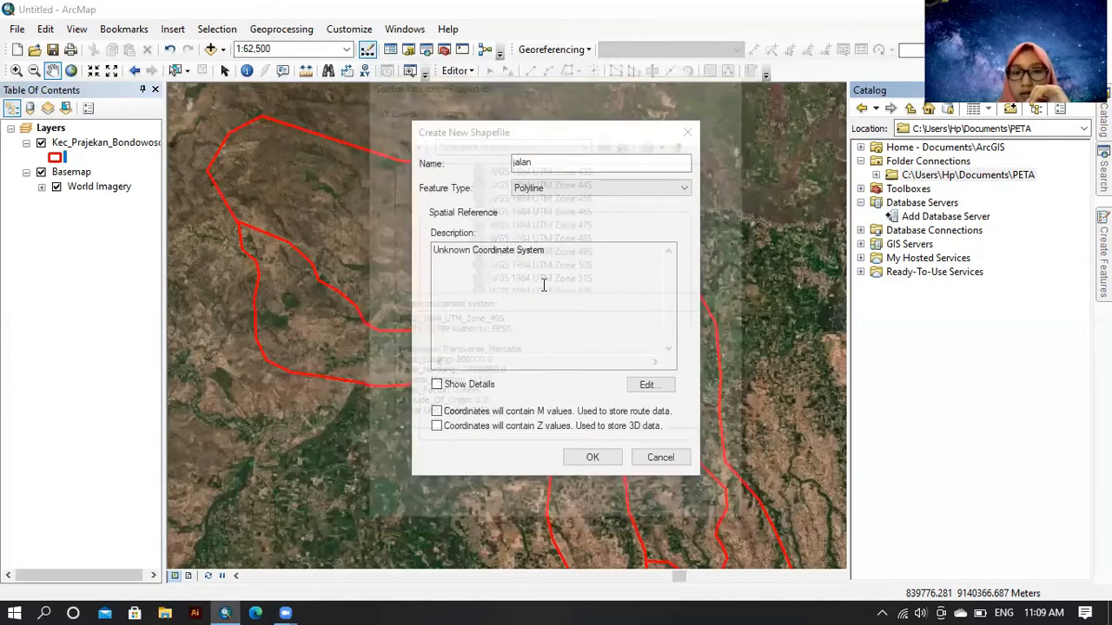
left_click(593, 458)
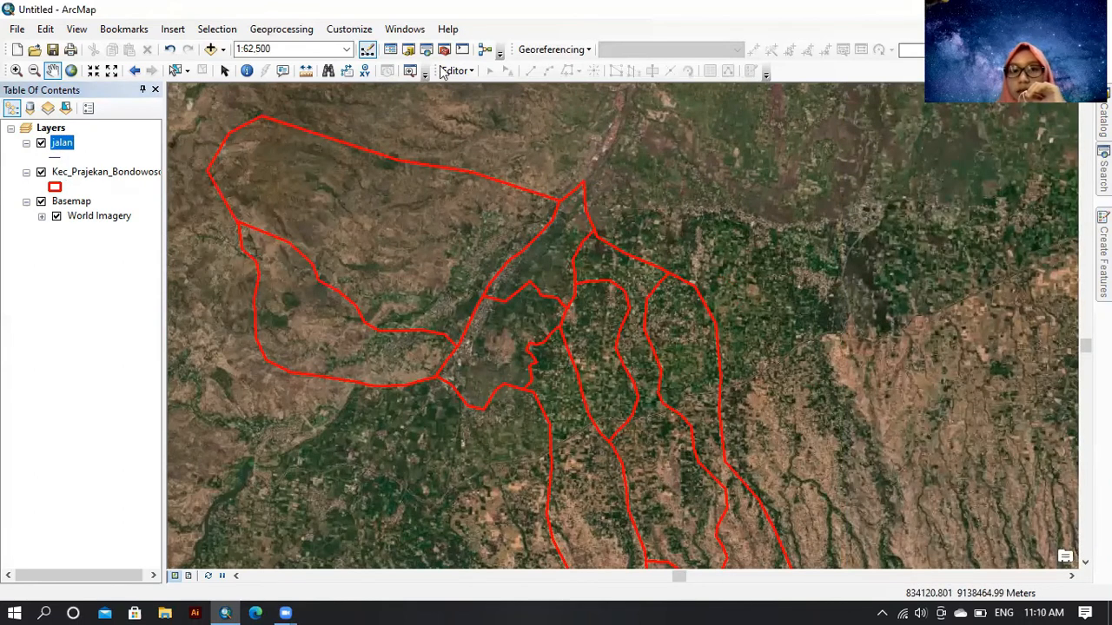
Start an edit session with the jalan layer as the layer to edit
left_click(469, 71)
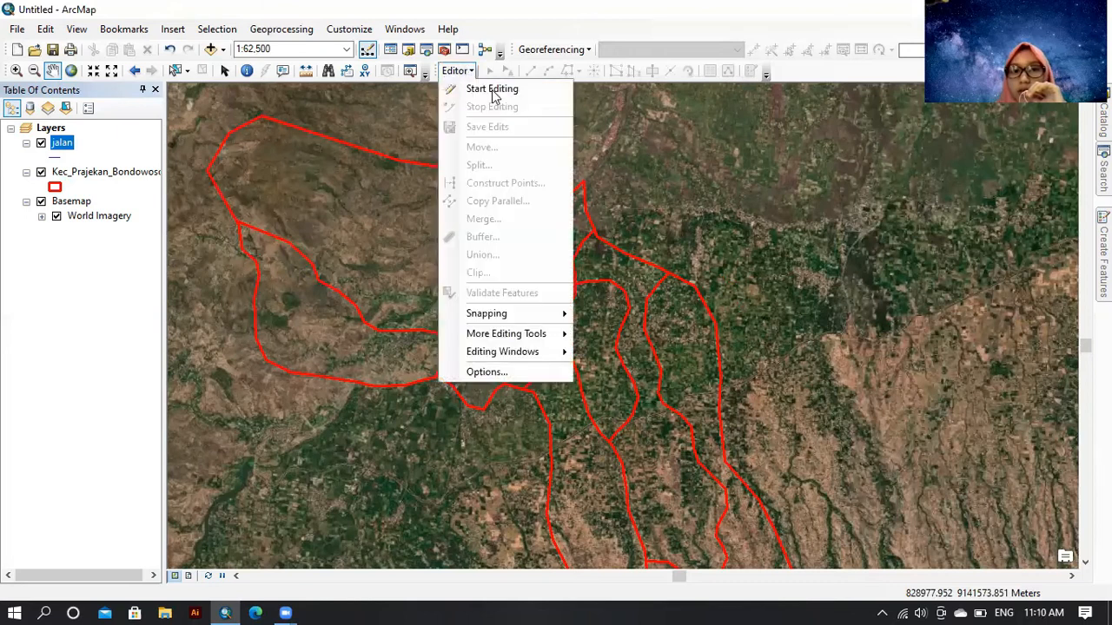
left_click_drag(682, 100, 566, 136)
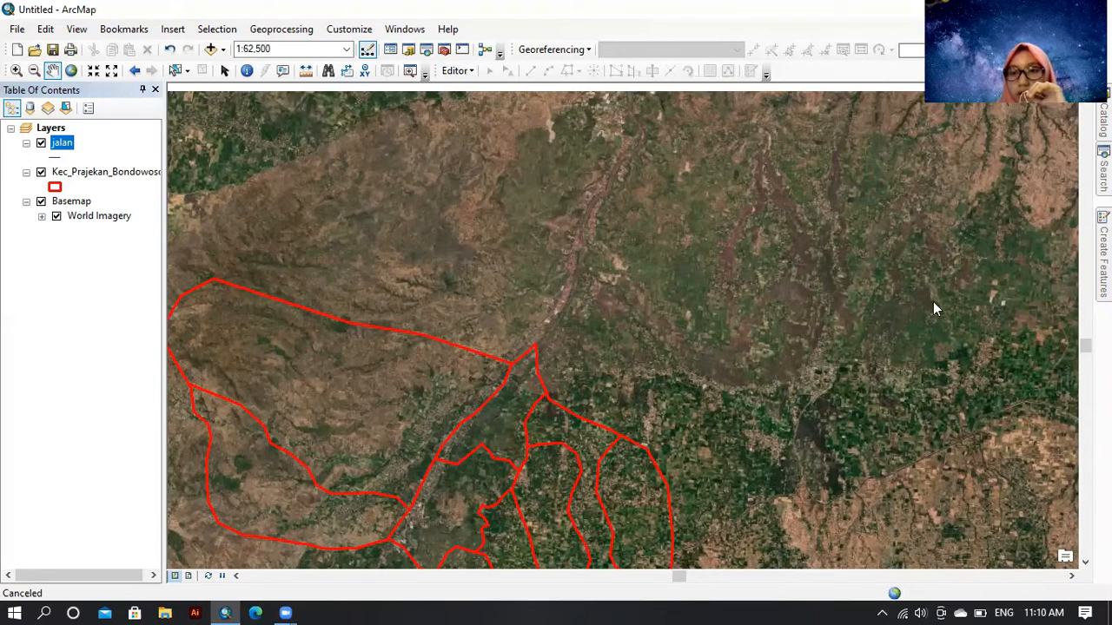
right_click(825, 76)
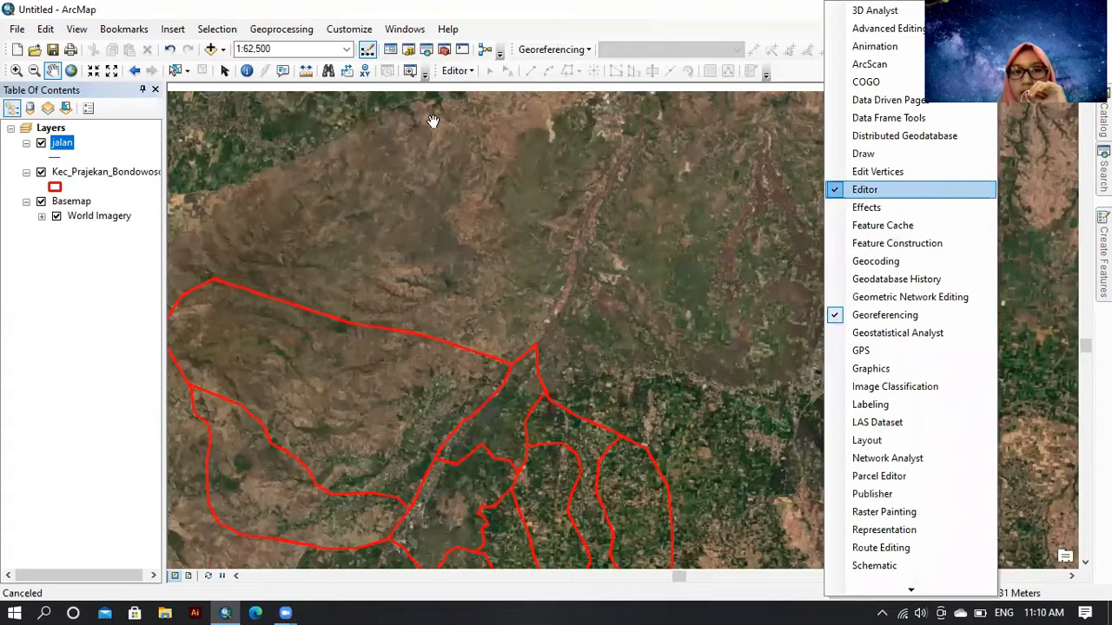
left_click_drag(459, 95, 465, 77)
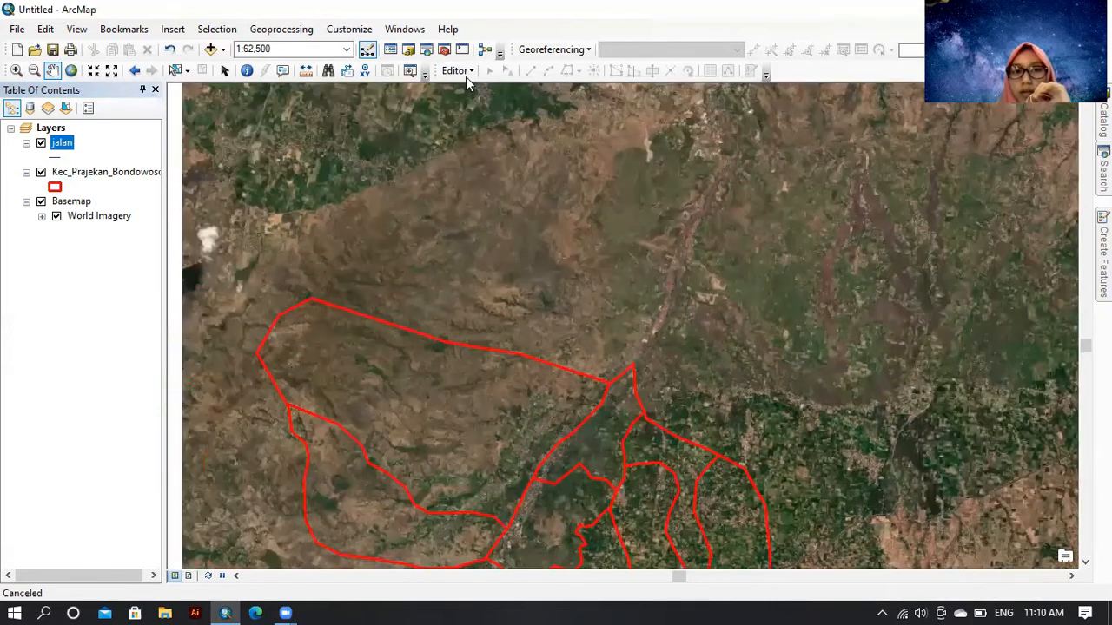
right_click(466, 77)
left_click(457, 70)
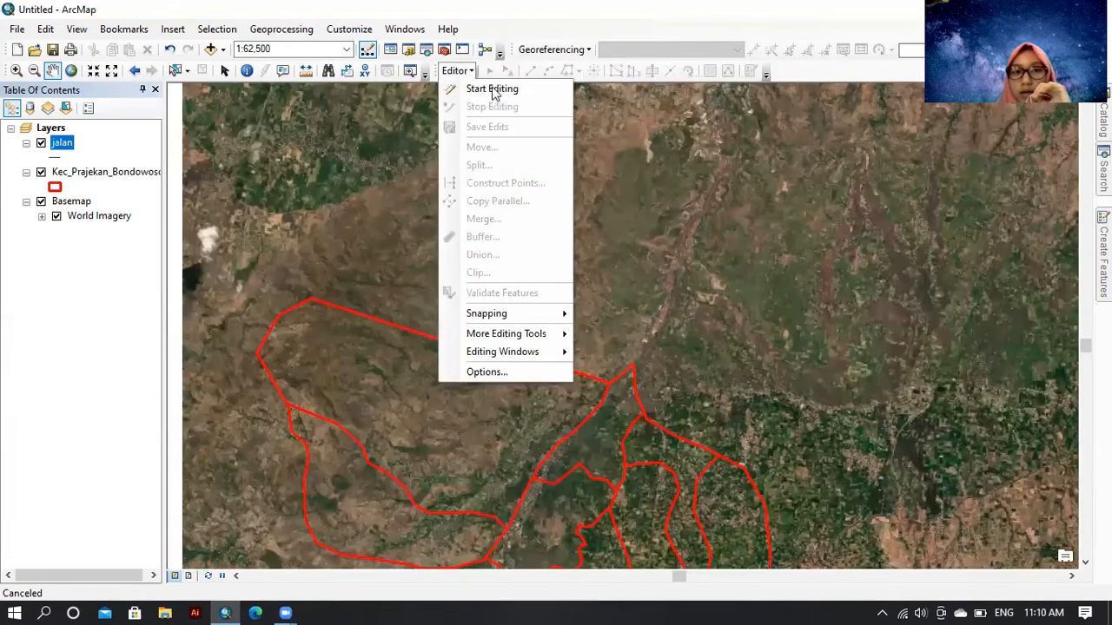
left_click(492, 91)
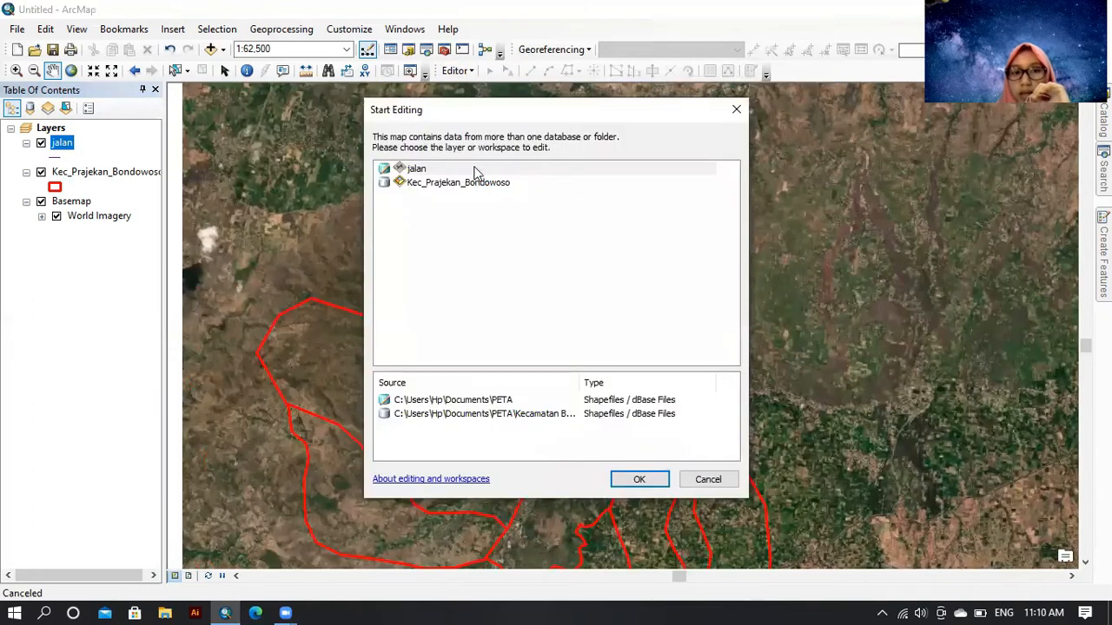
left_click(476, 169)
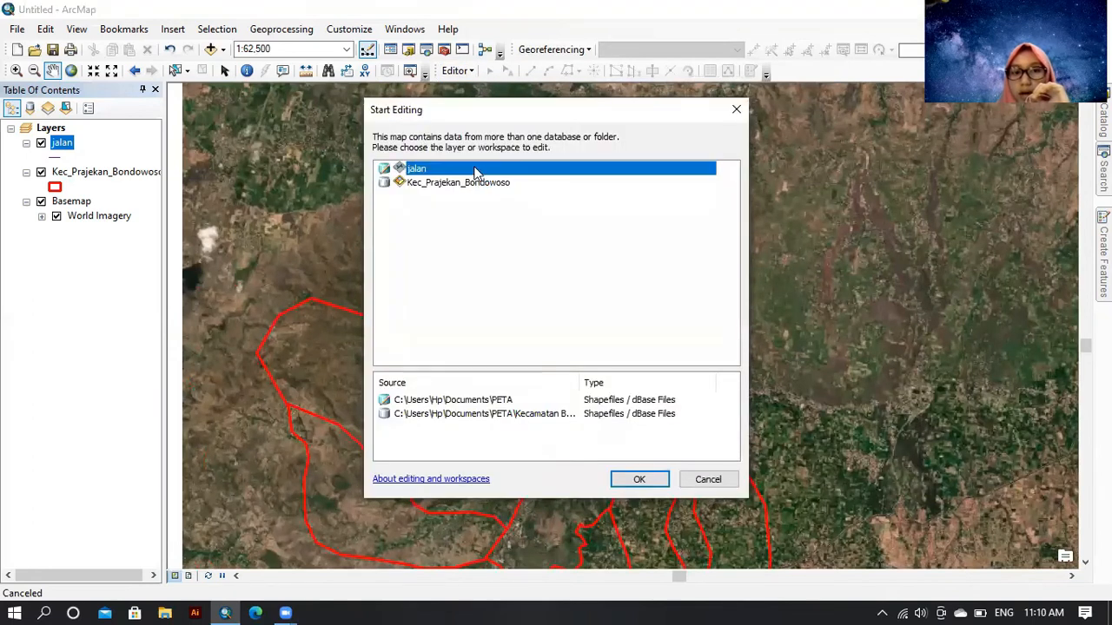
left_click(635, 481)
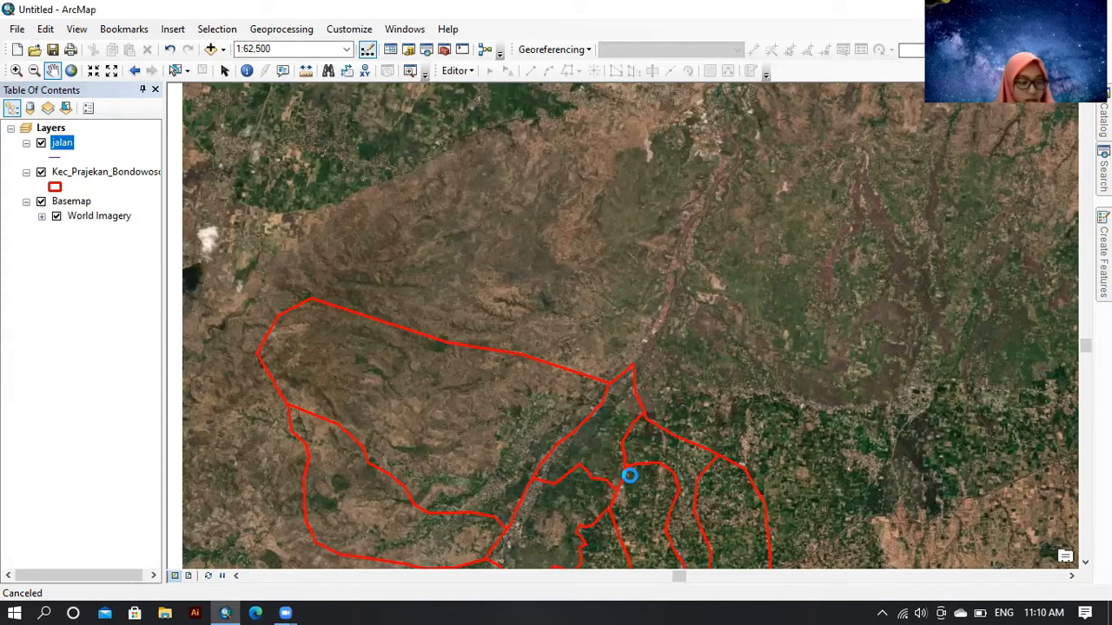
left_click(457, 71)
left_click(482, 82)
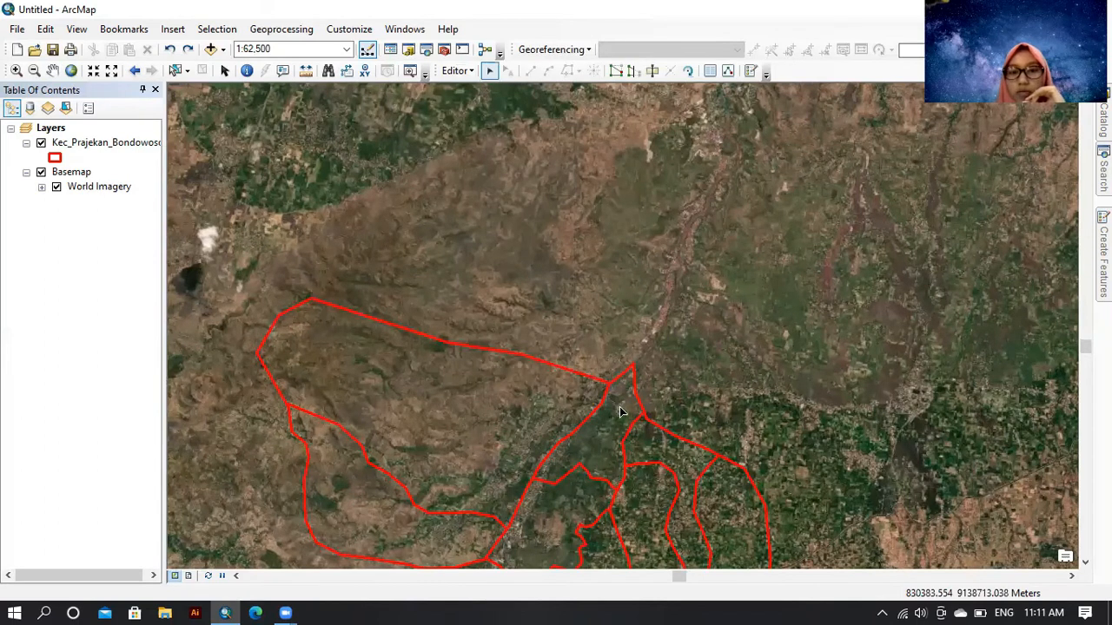
Examine the imagery at 1:2,500 scale along the main road up to the bridge at the northern Prajekan district boundary
scroll(620, 409, "down", 1)
scroll(619, 405, "down", 2)
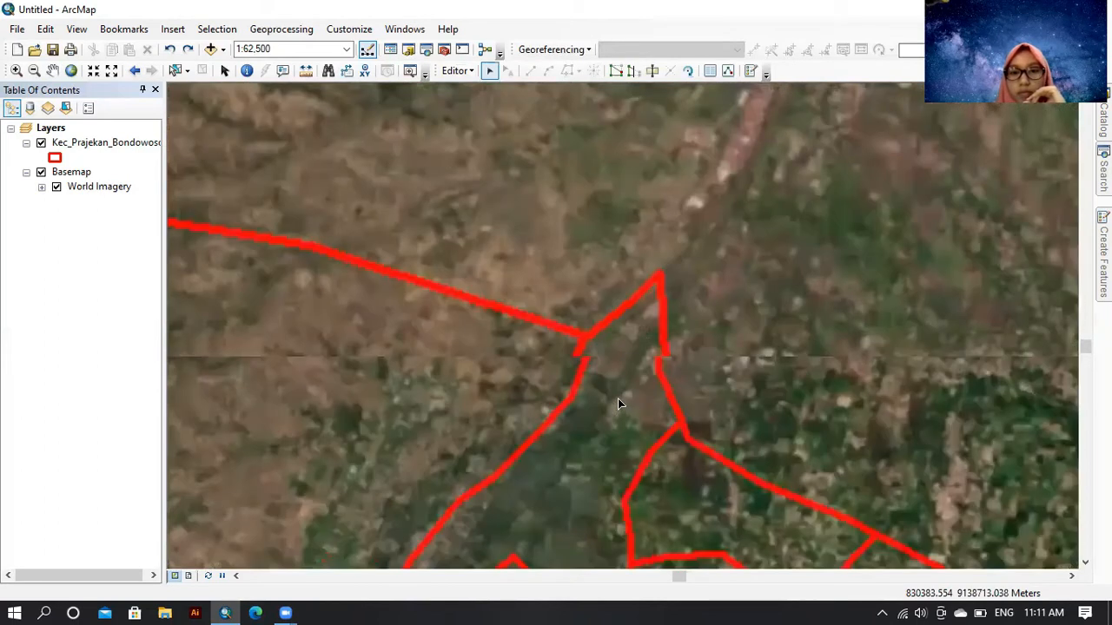
scroll(619, 403, "down", 3)
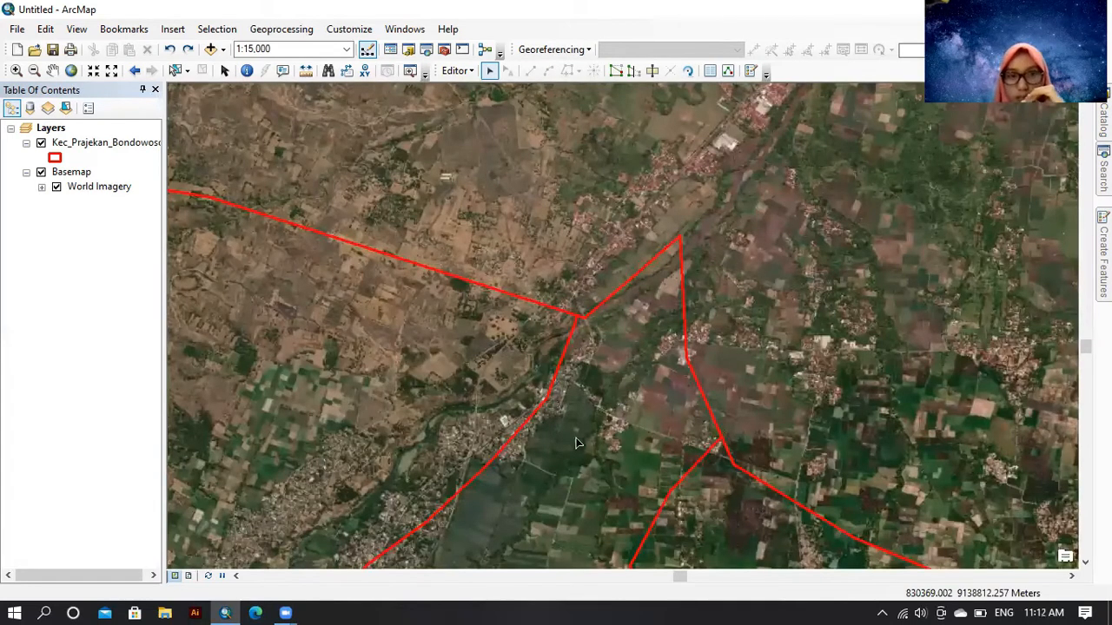
left_click(52, 71)
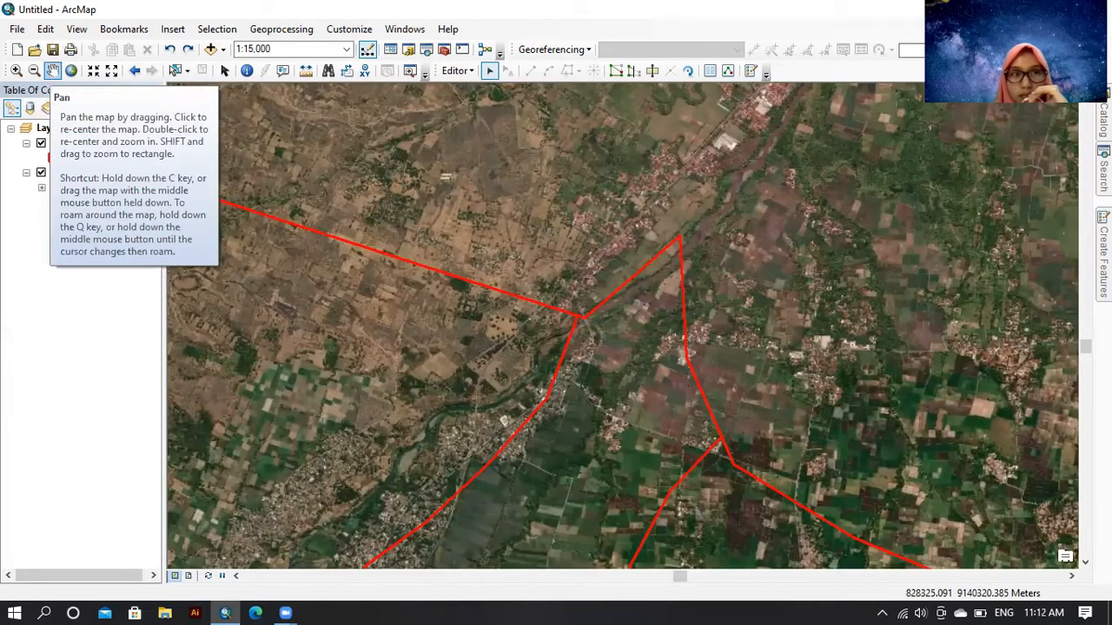
left_click_drag(611, 481, 665, 340)
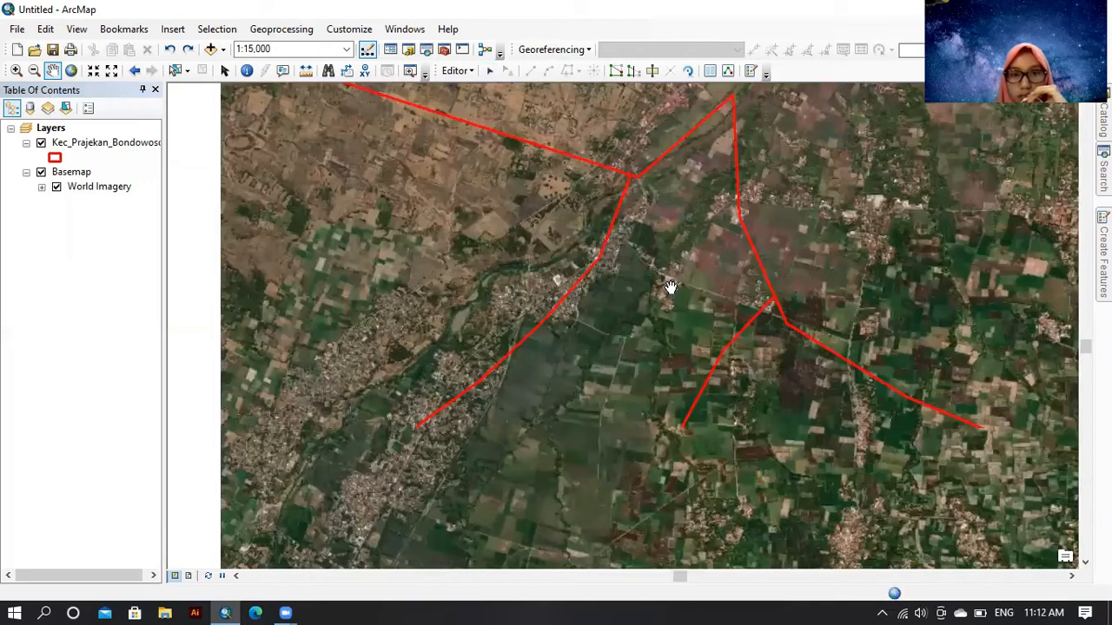
scroll(665, 277, "down", 1)
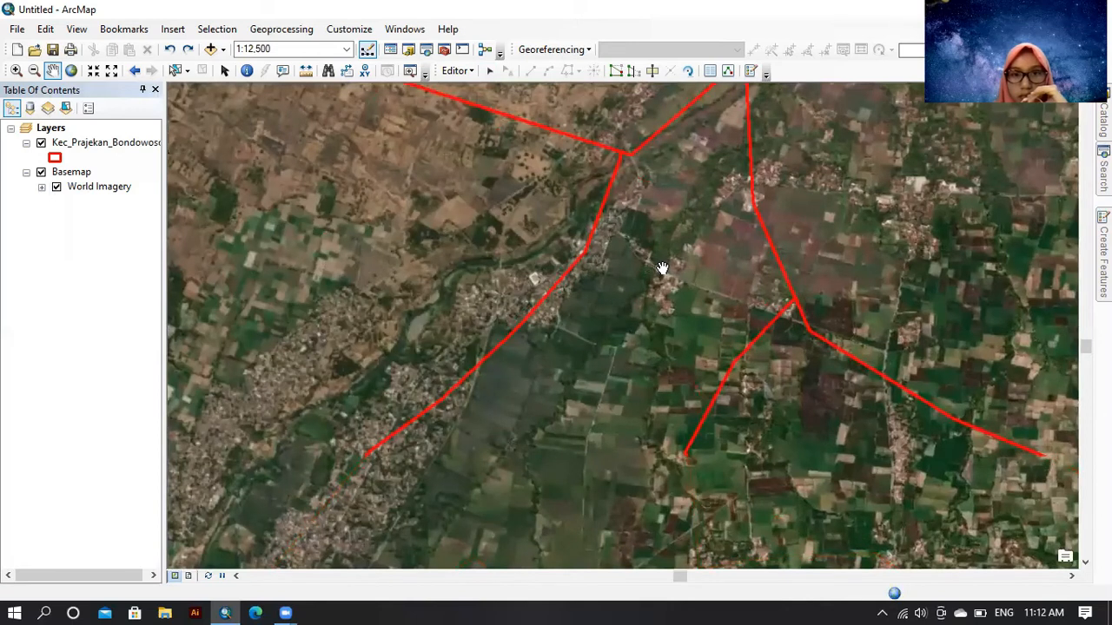
scroll(662, 268, "down", 5)
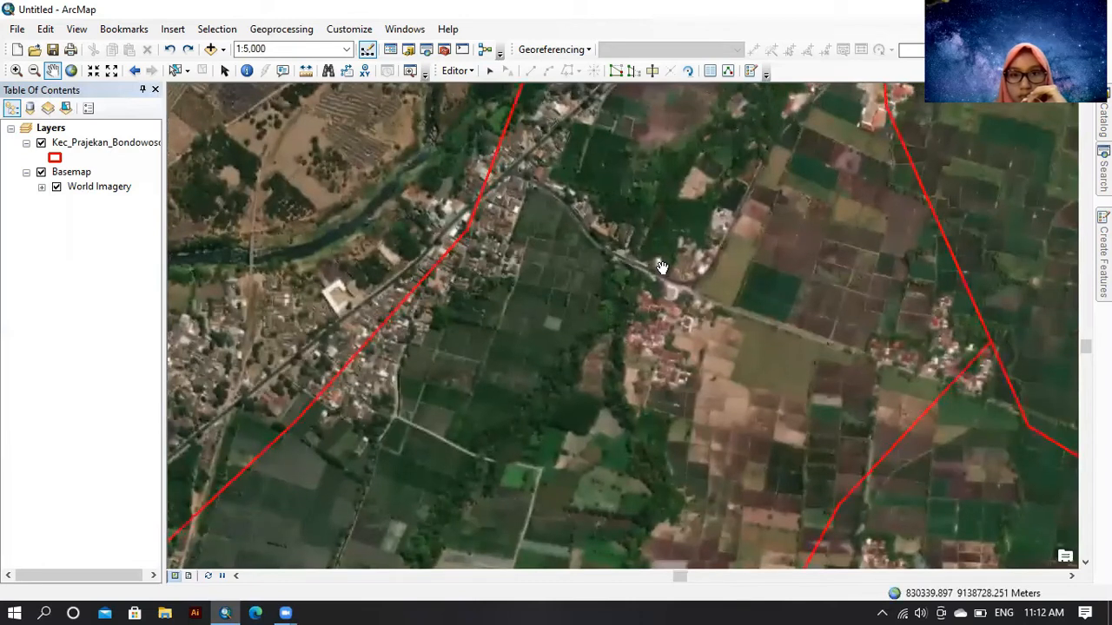
scroll(662, 267, "down", 3)
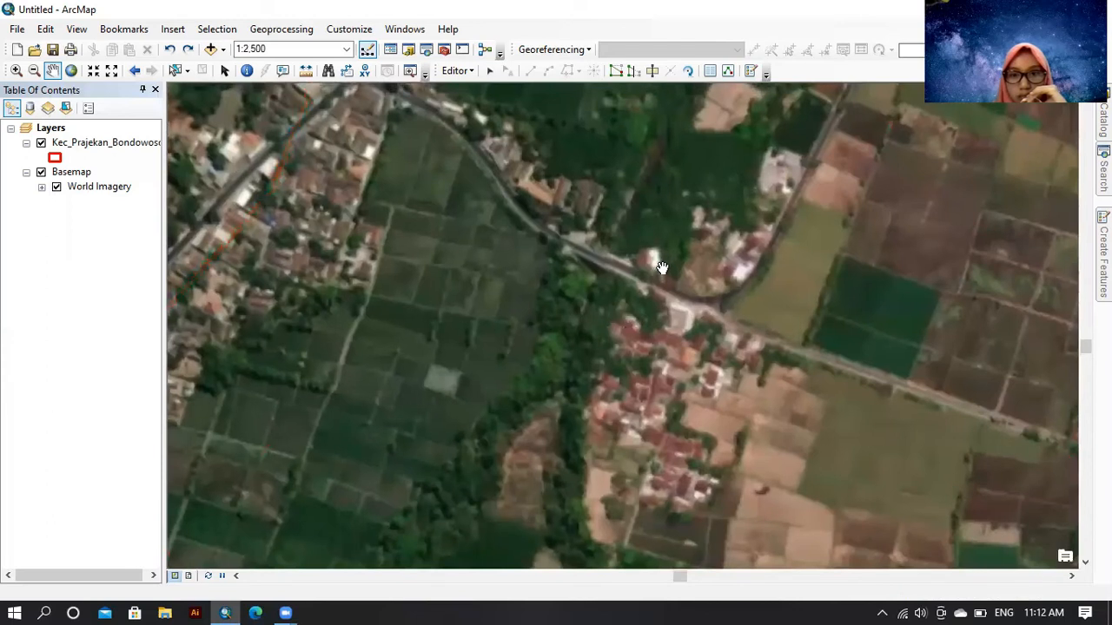
left_click(594, 277)
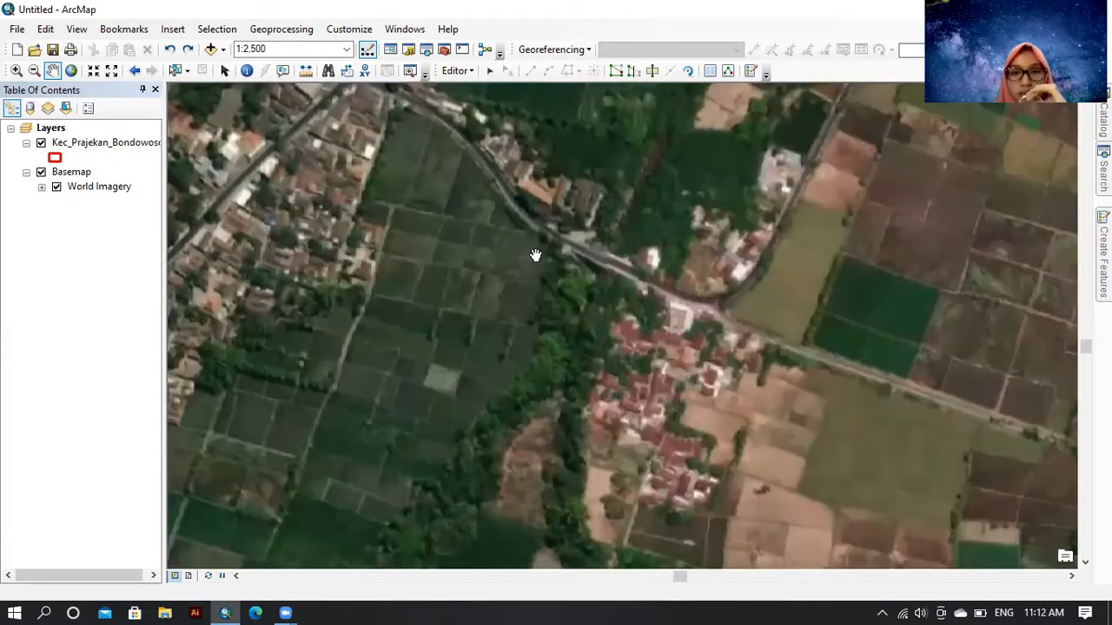
left_click_drag(538, 250, 691, 384)
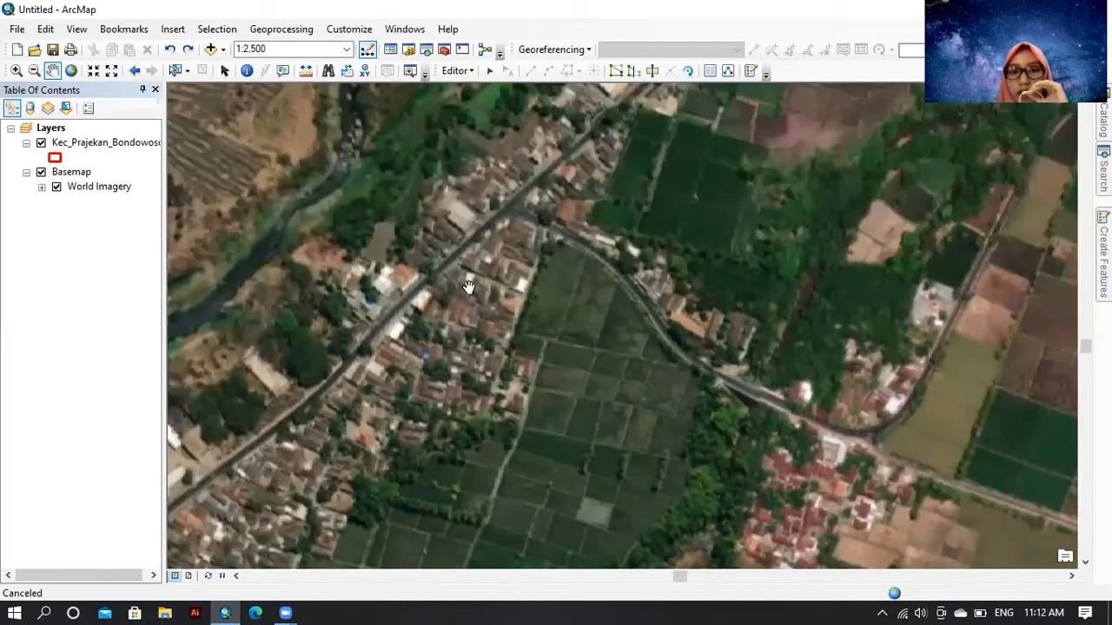
left_click_drag(556, 227, 563, 378)
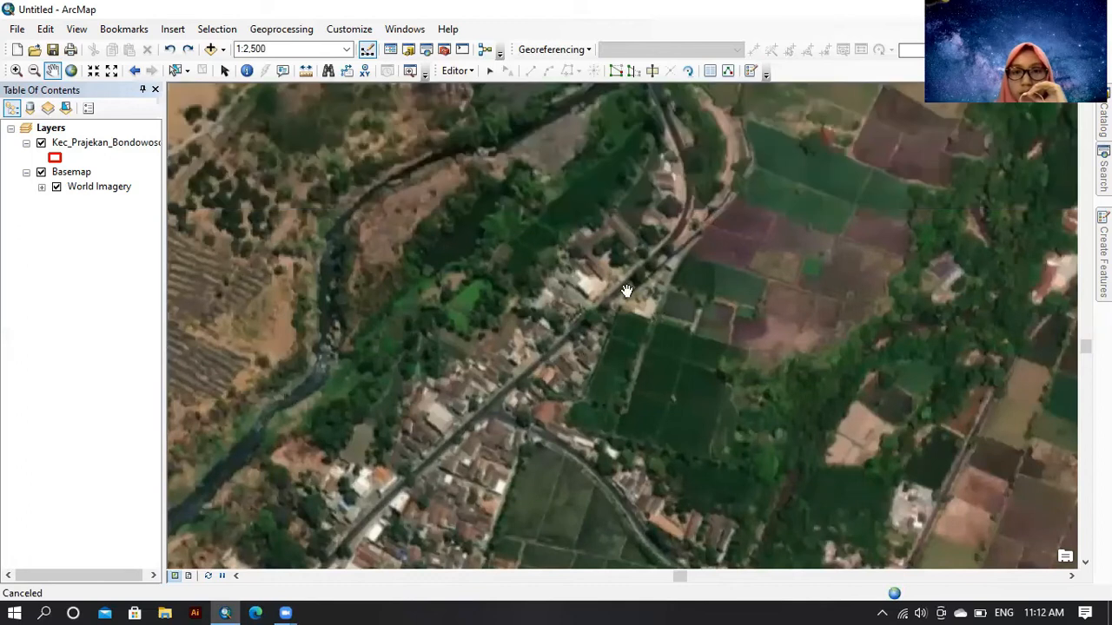
left_click_drag(623, 275, 602, 428)
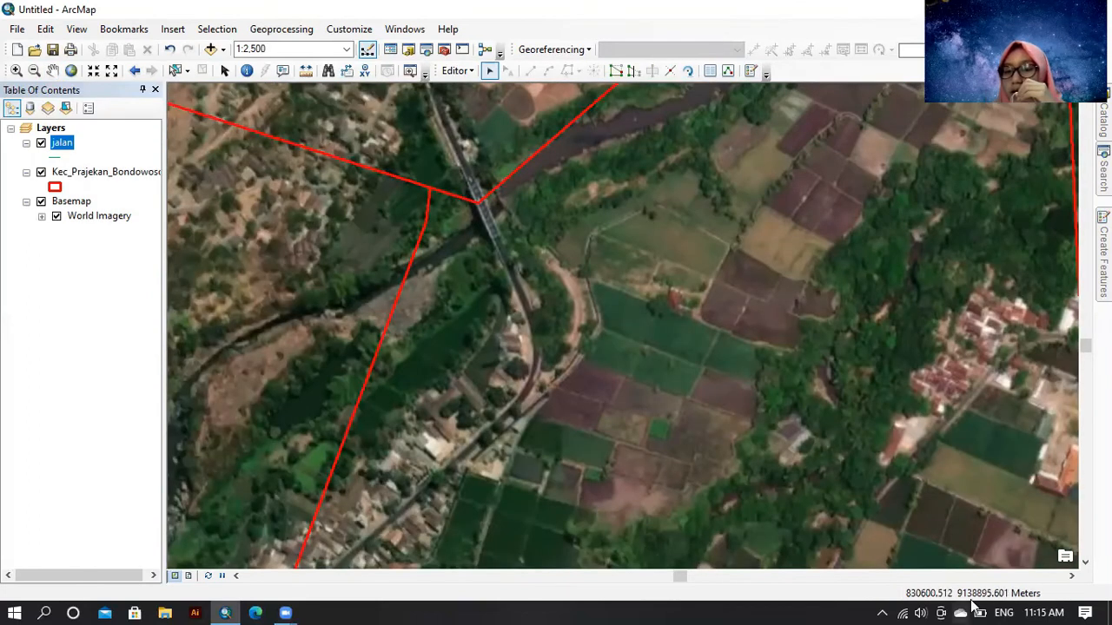
Digitize the main road as a jalan line about 335 m long, from the bridge at the district boundary southwest to the village houses
left_click(752, 72)
left_click(904, 146)
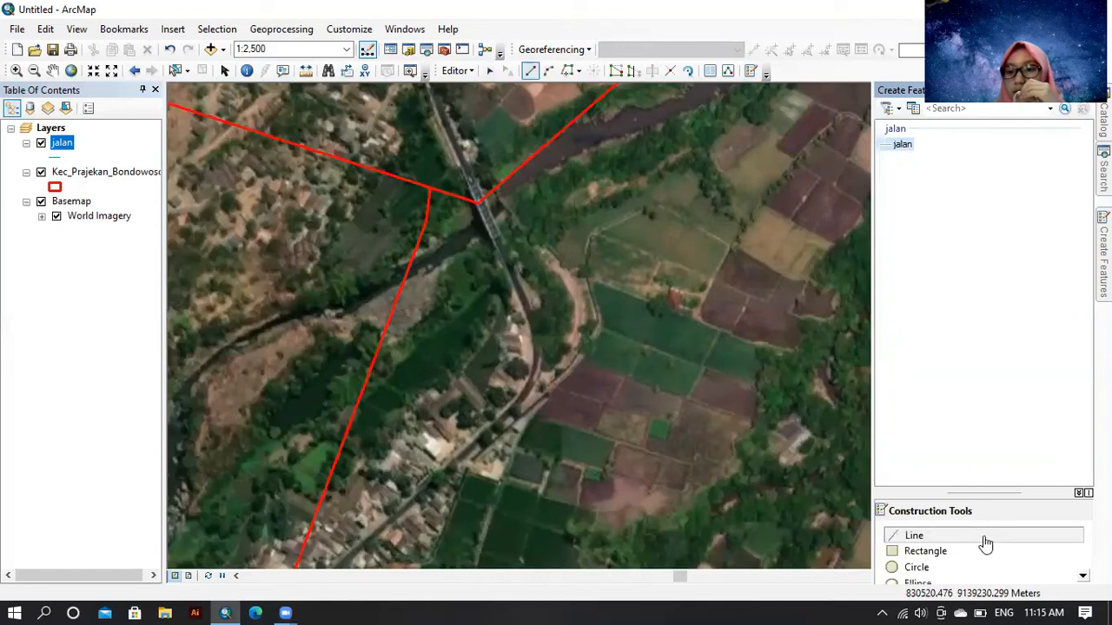
left_click(484, 206)
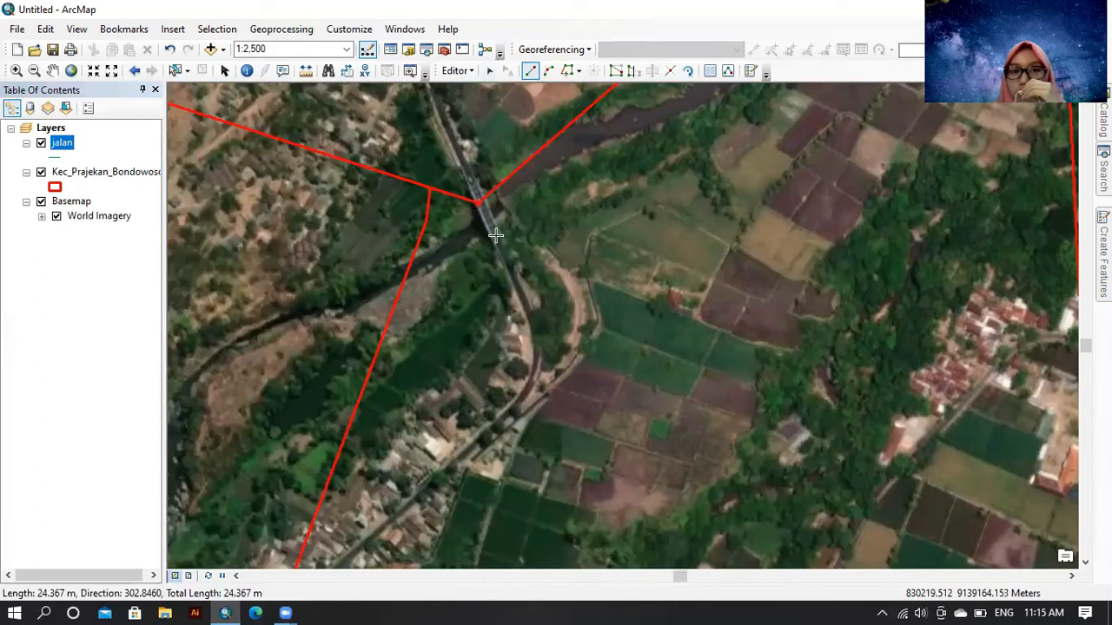
left_click(504, 253)
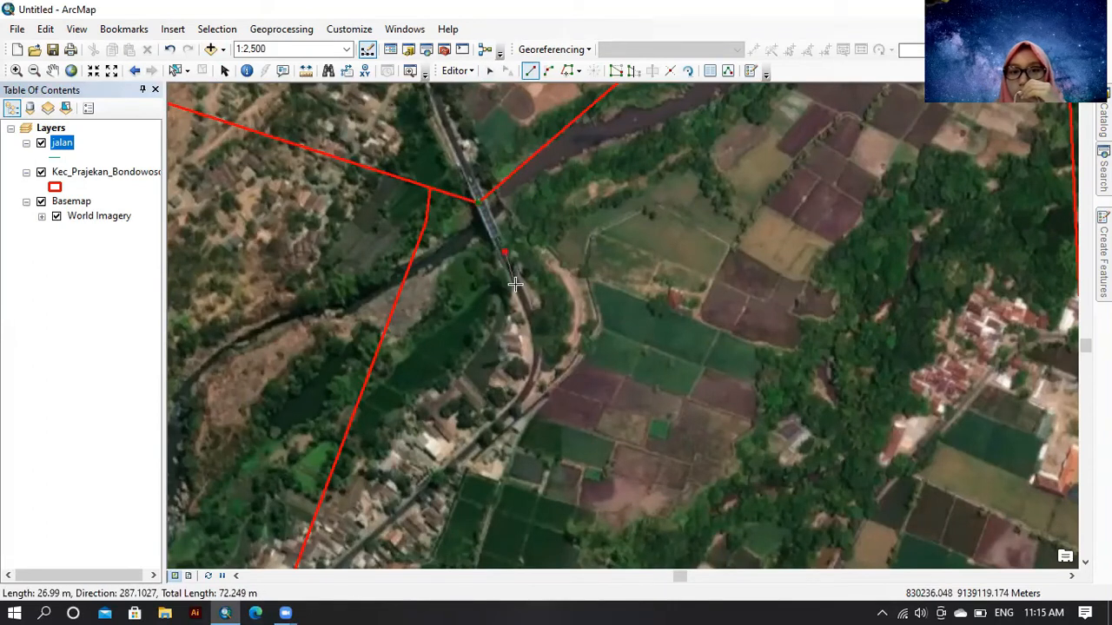
left_click(520, 295)
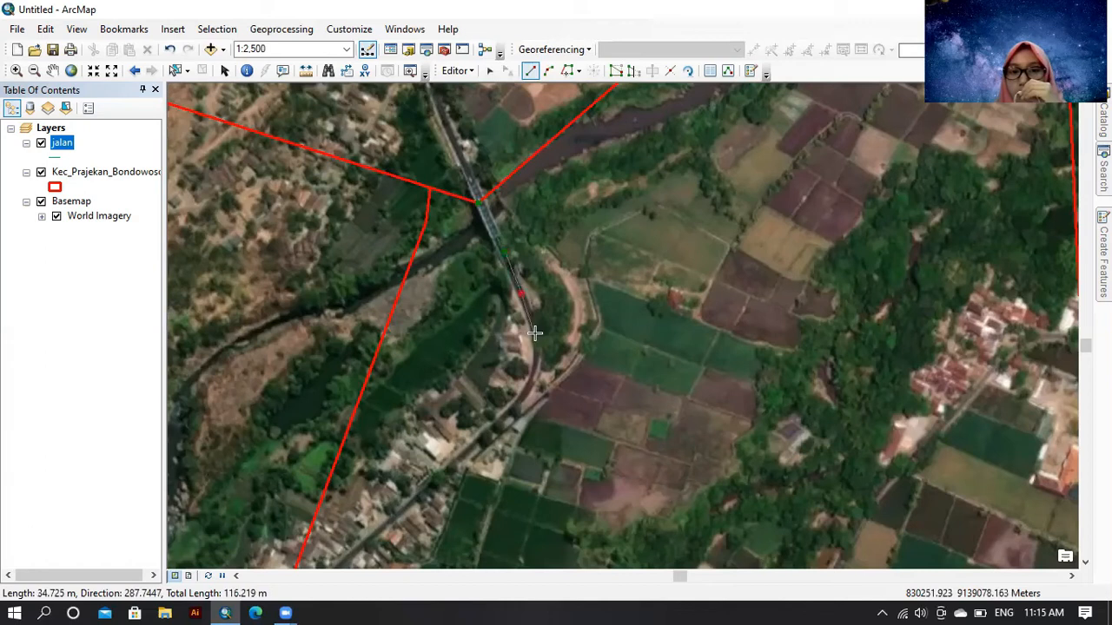
left_click(538, 340)
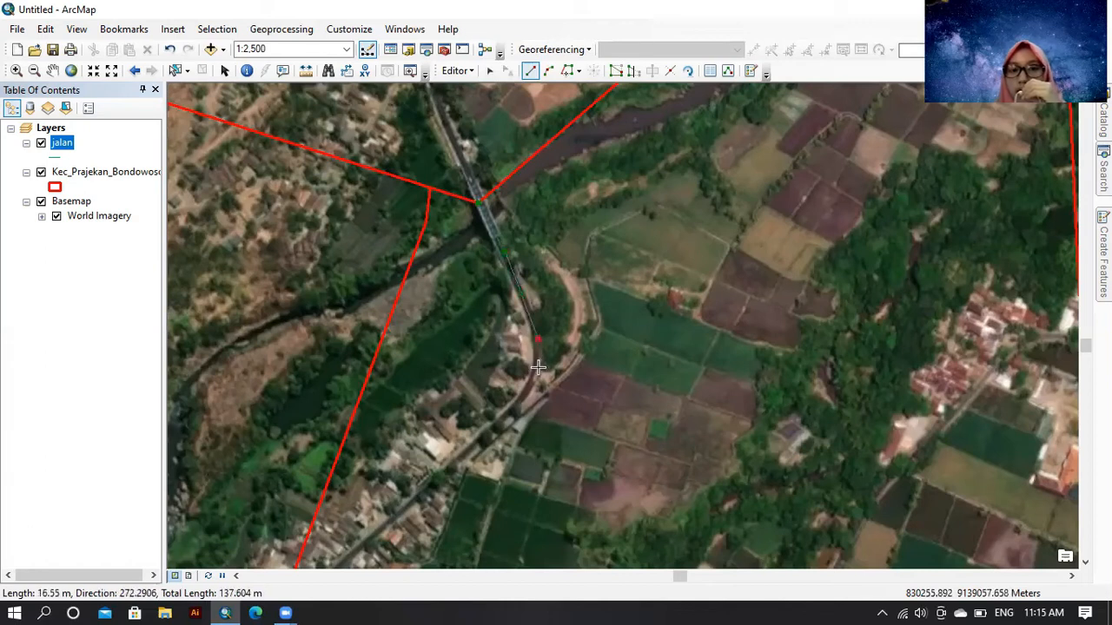
left_click(535, 366)
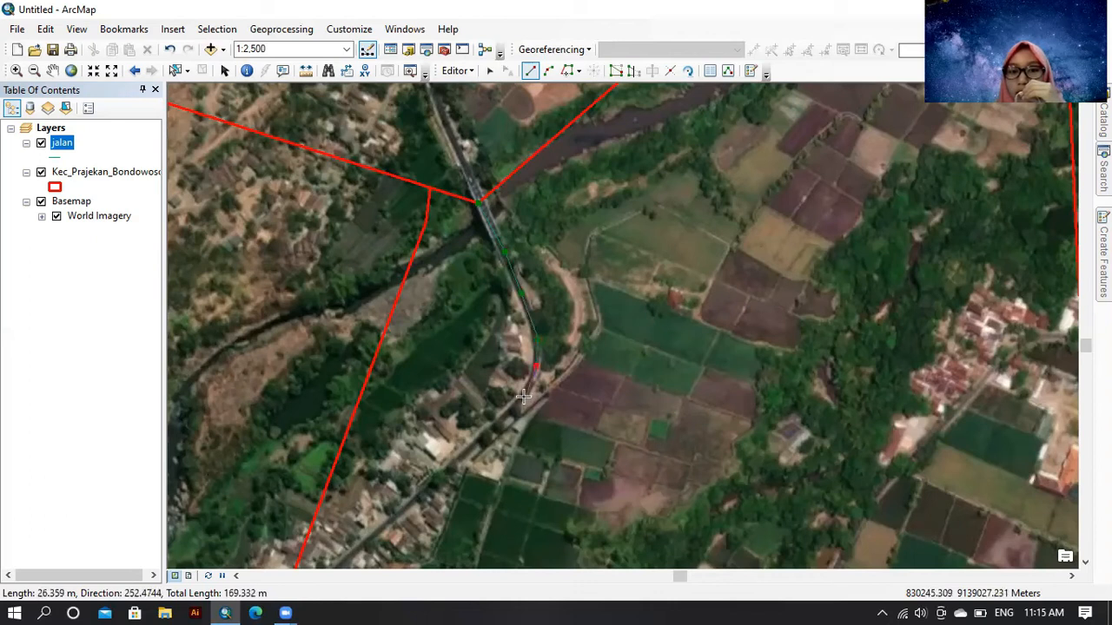
left_click(521, 397)
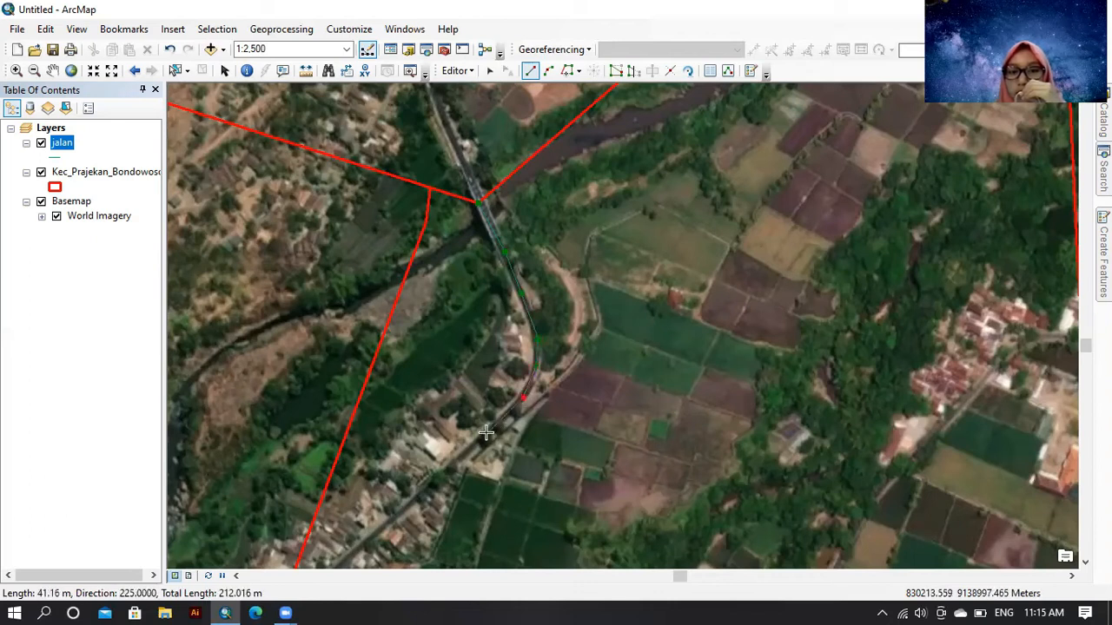
left_click(487, 431)
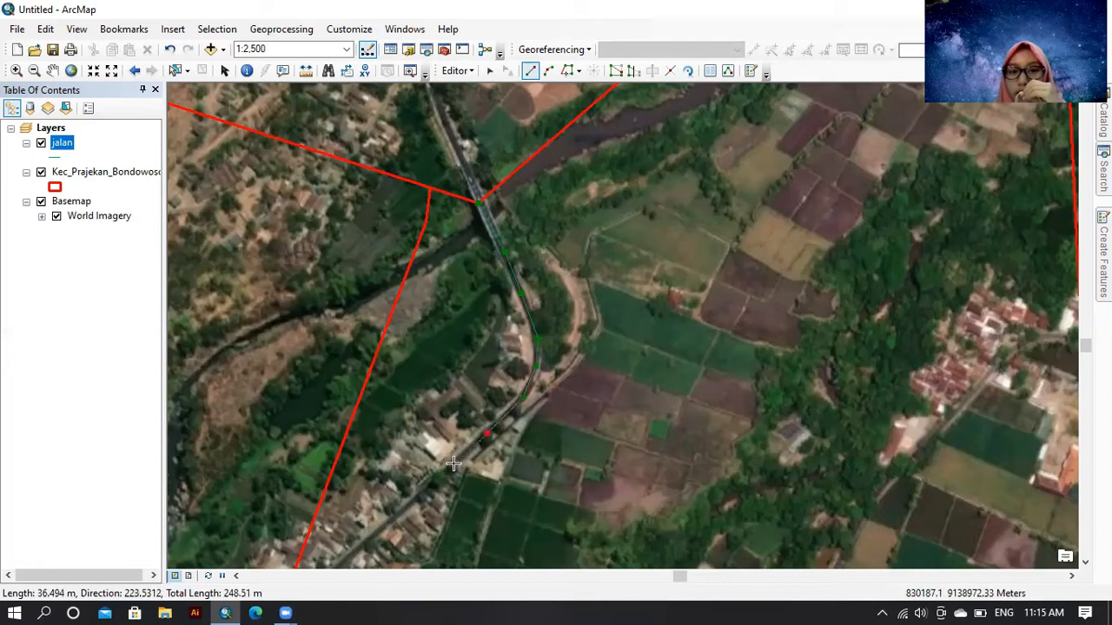
left_click(454, 465)
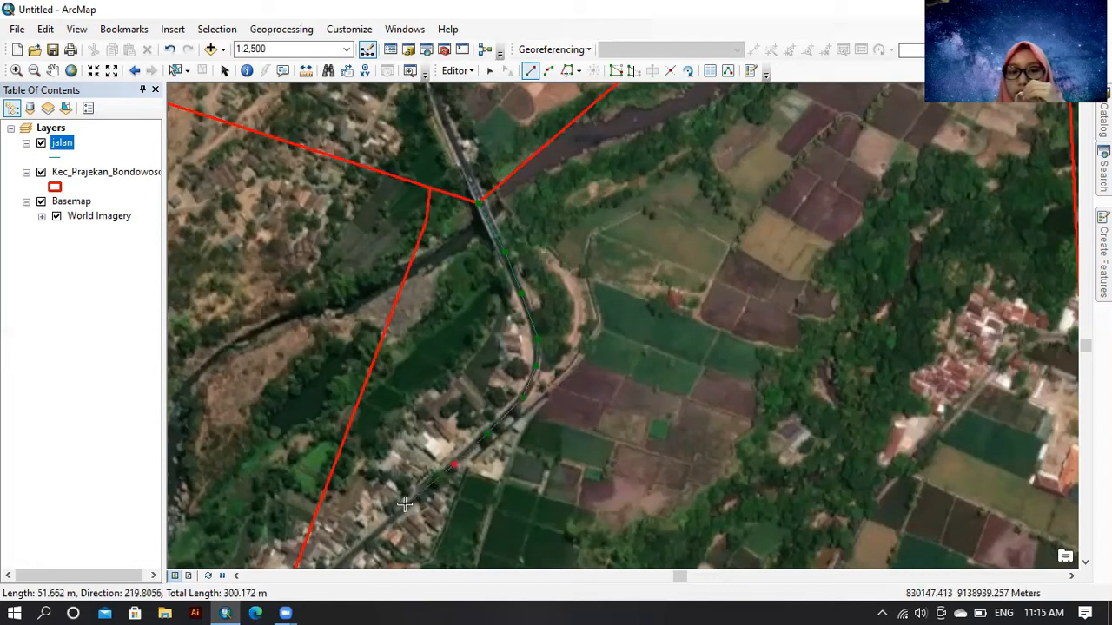
left_click(404, 503)
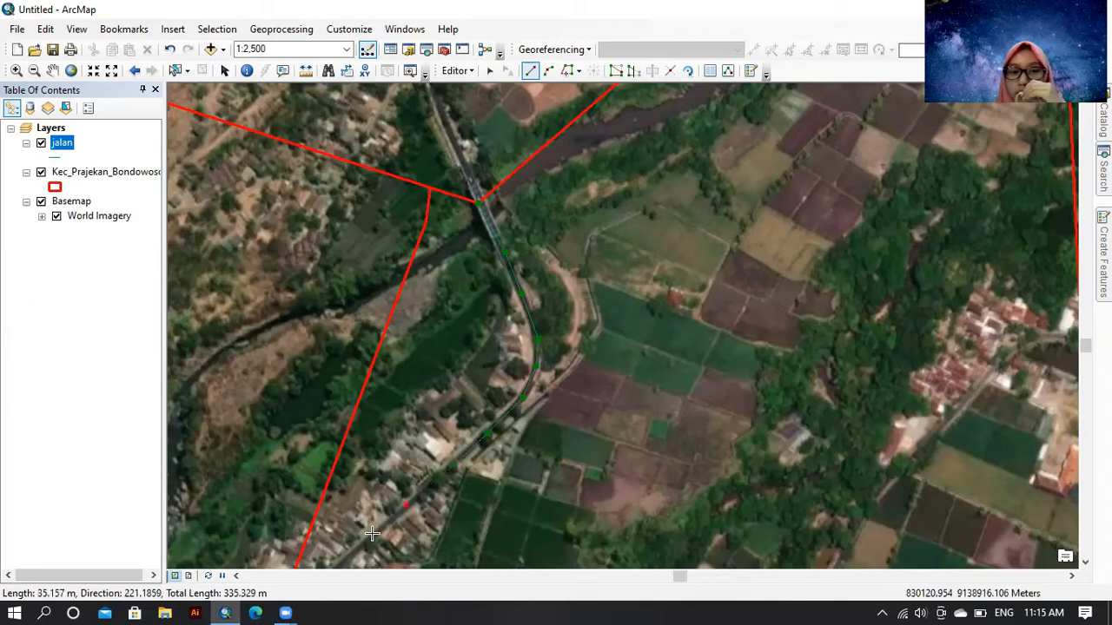
left_click(372, 534)
right_click(373, 535)
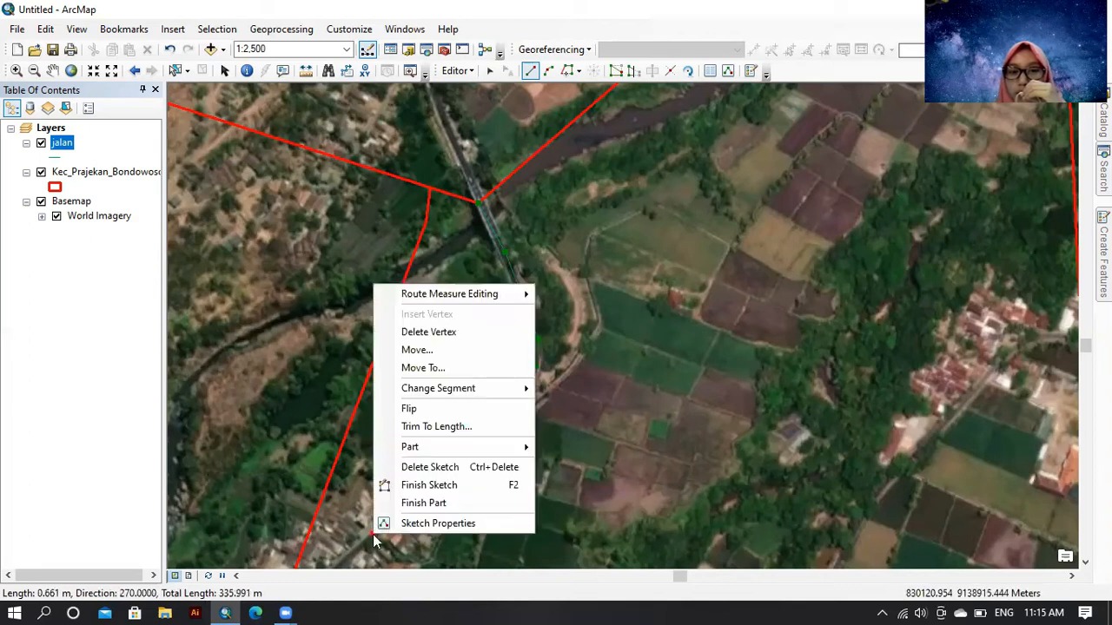
left_click(434, 487)
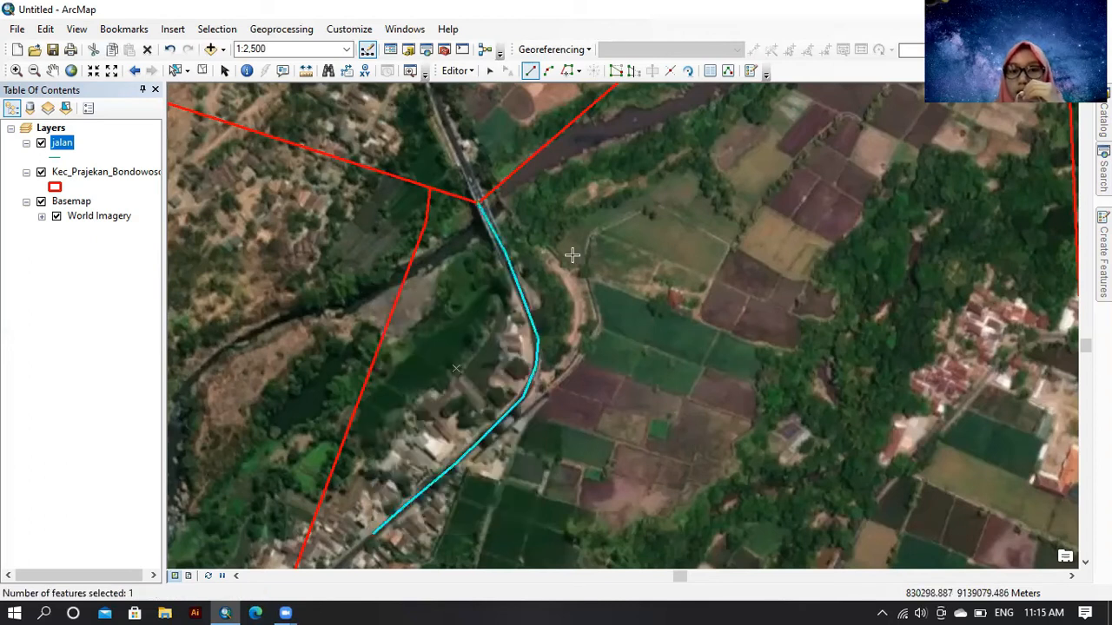
Digitize the next main road section as a jalan line about 462 m long, from the first line's southwest end past the U-shaped white building
left_click(50, 72)
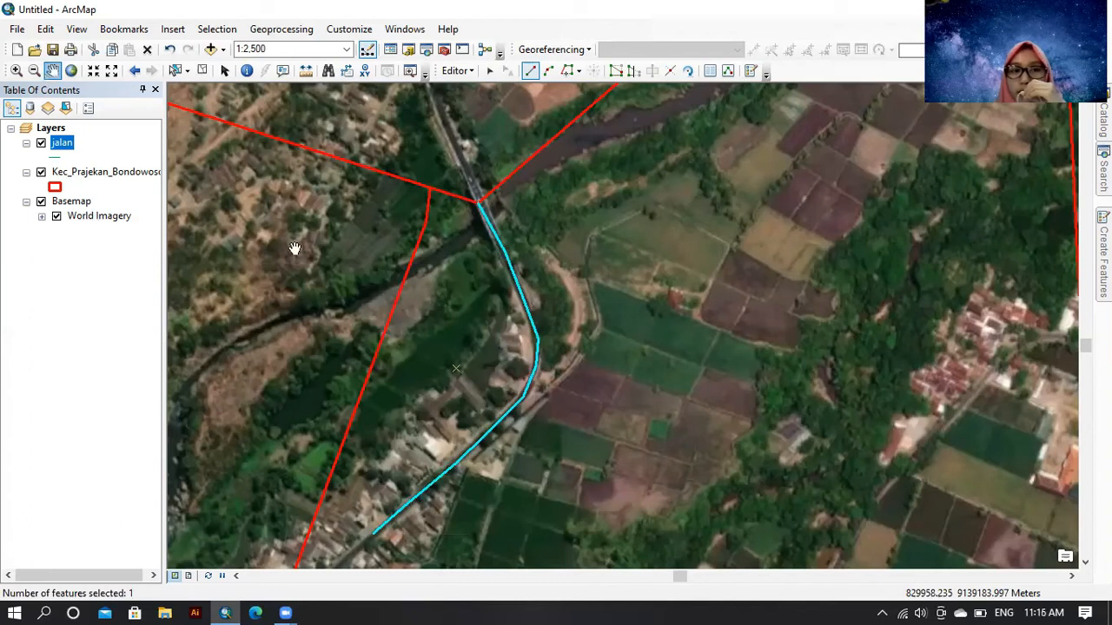
left_click_drag(566, 424, 652, 157)
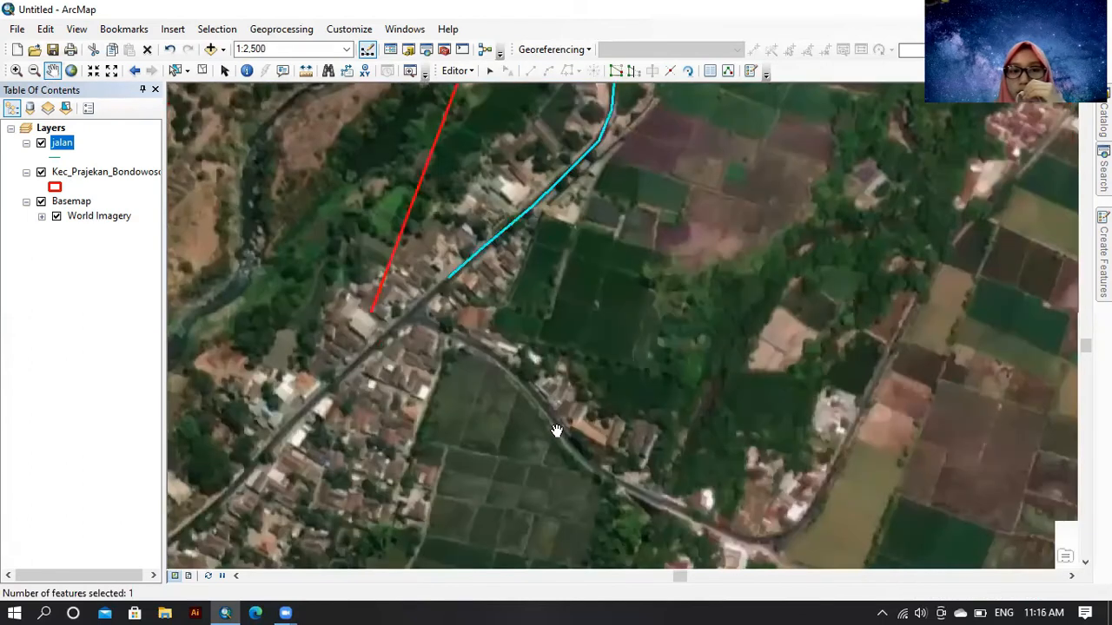
left_click_drag(635, 402, 670, 374)
left_click_drag(511, 437, 674, 382)
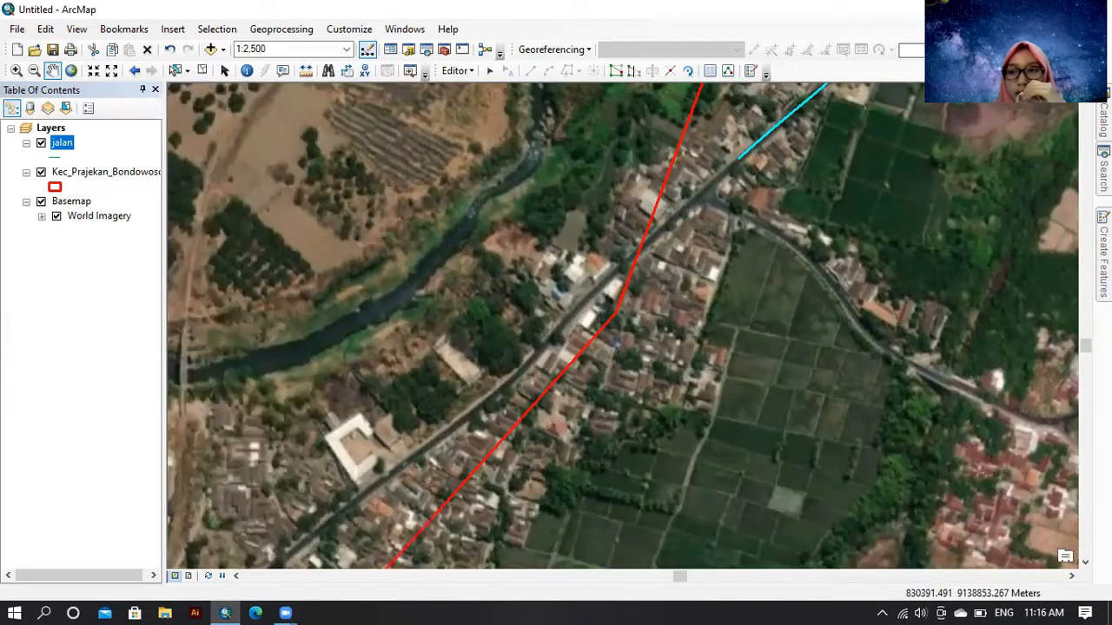
left_click(1104, 260)
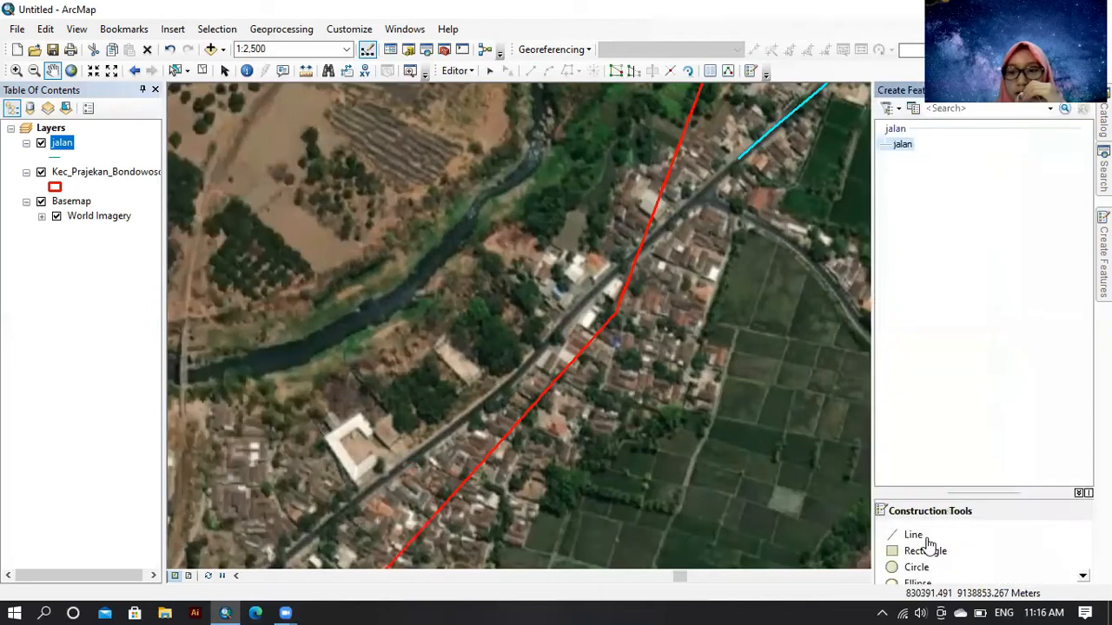
left_click(923, 536)
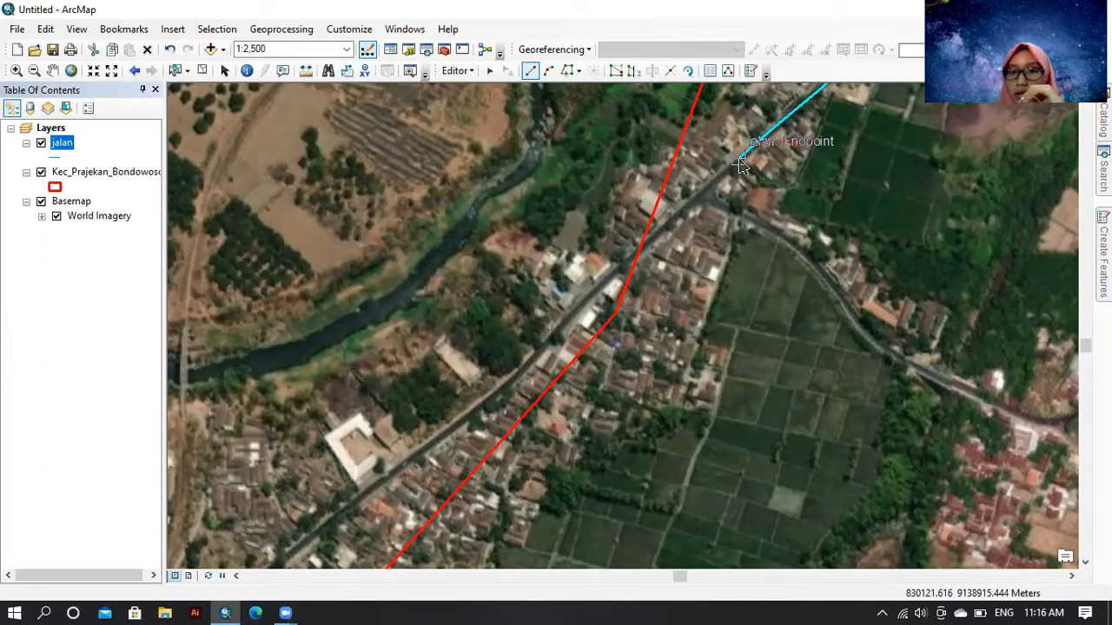
left_click(698, 200)
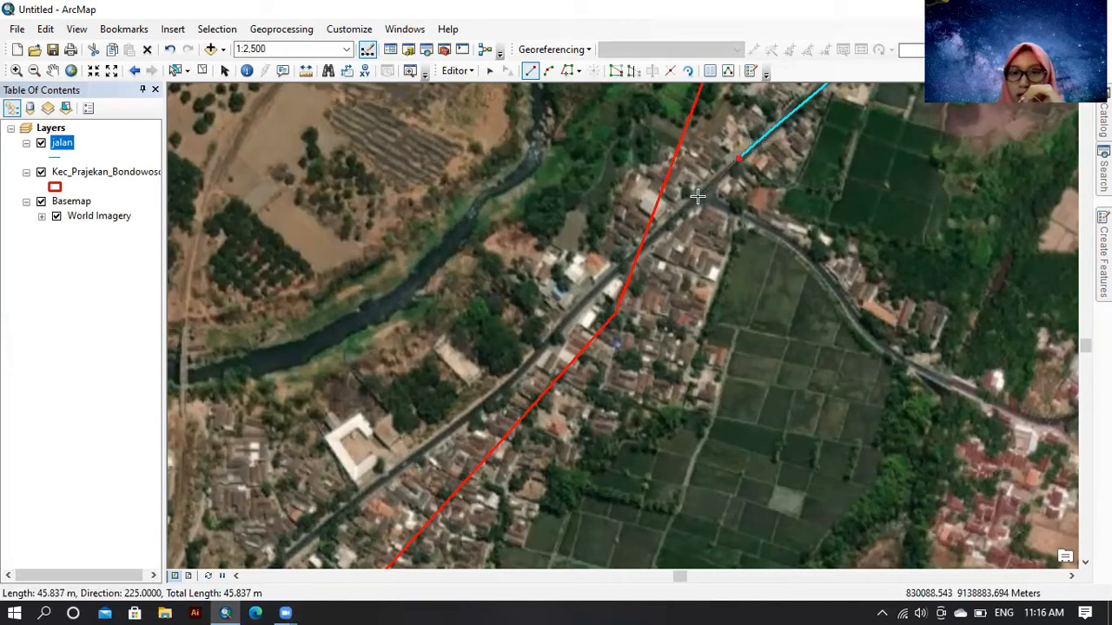
left_click(697, 197)
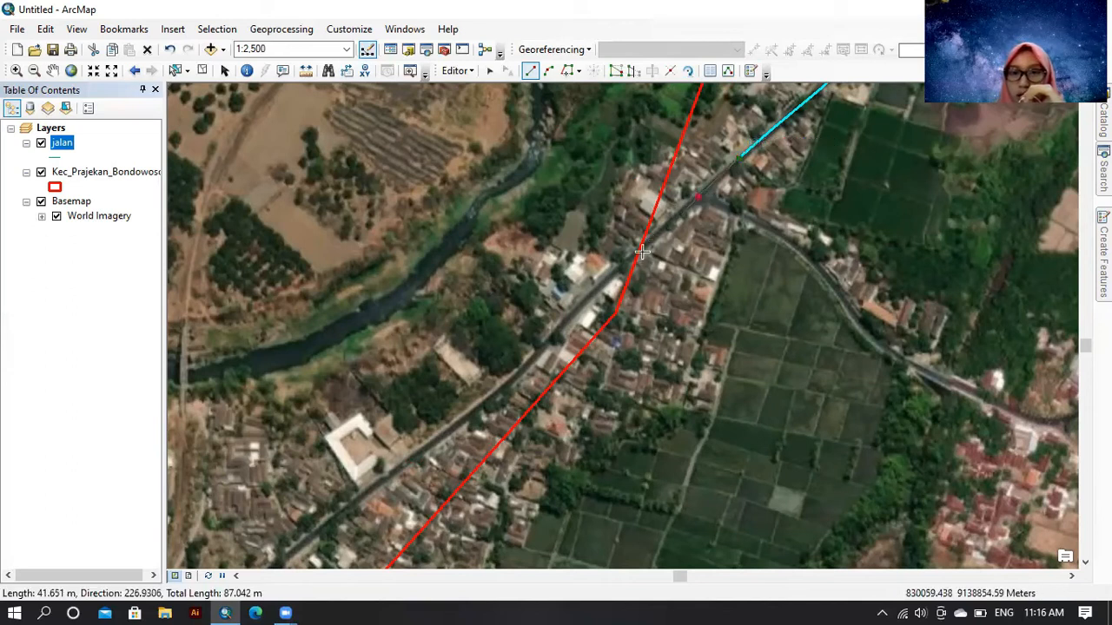
left_click(613, 272)
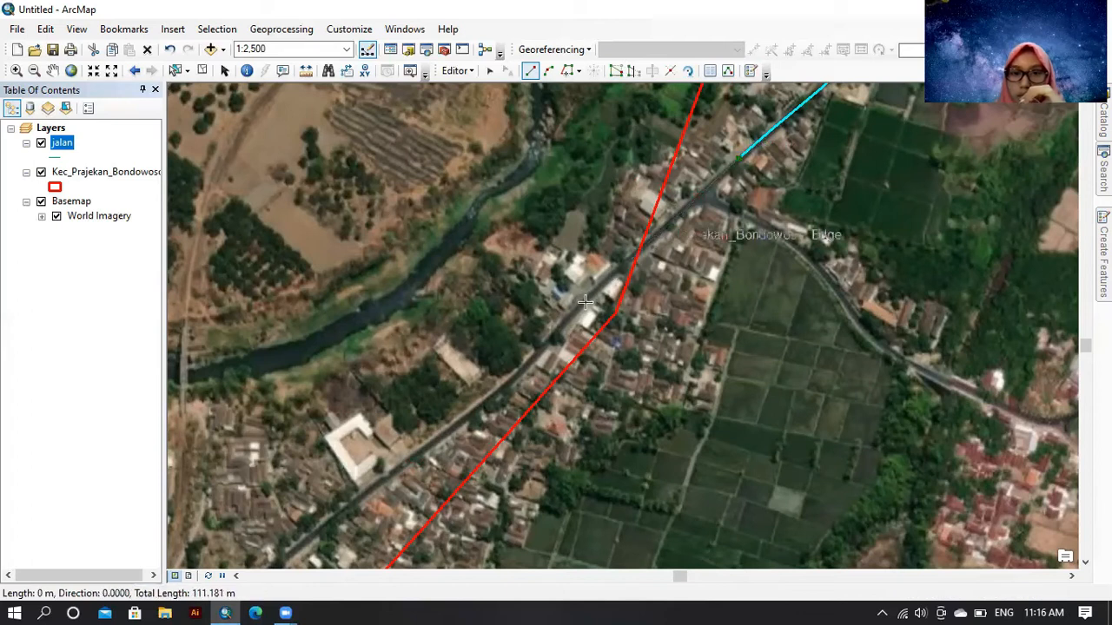
left_click(577, 305)
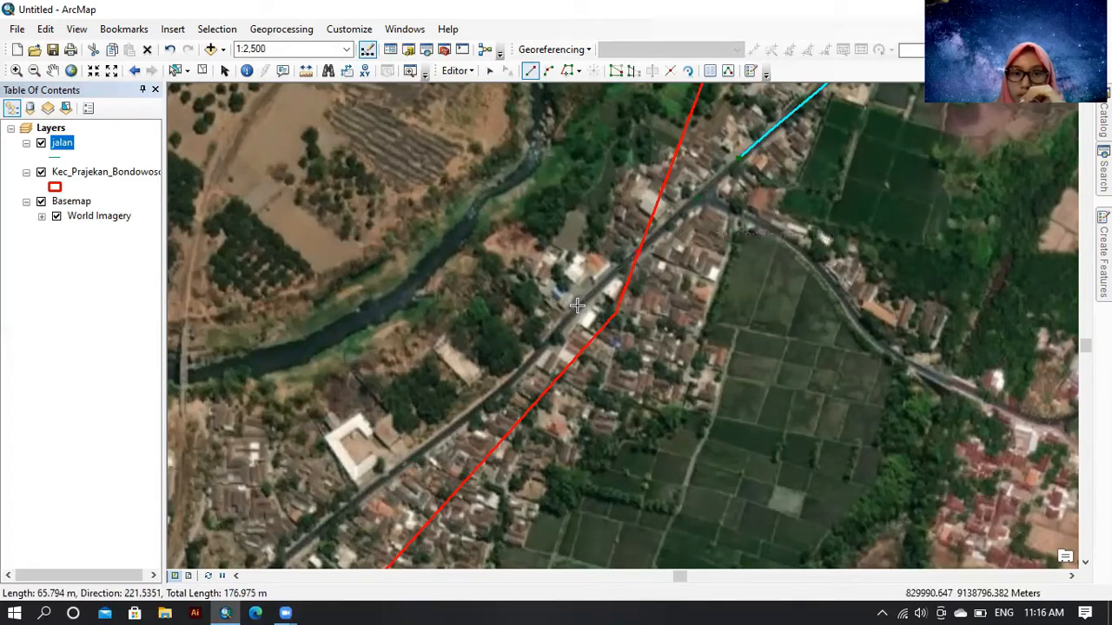
left_click(537, 352)
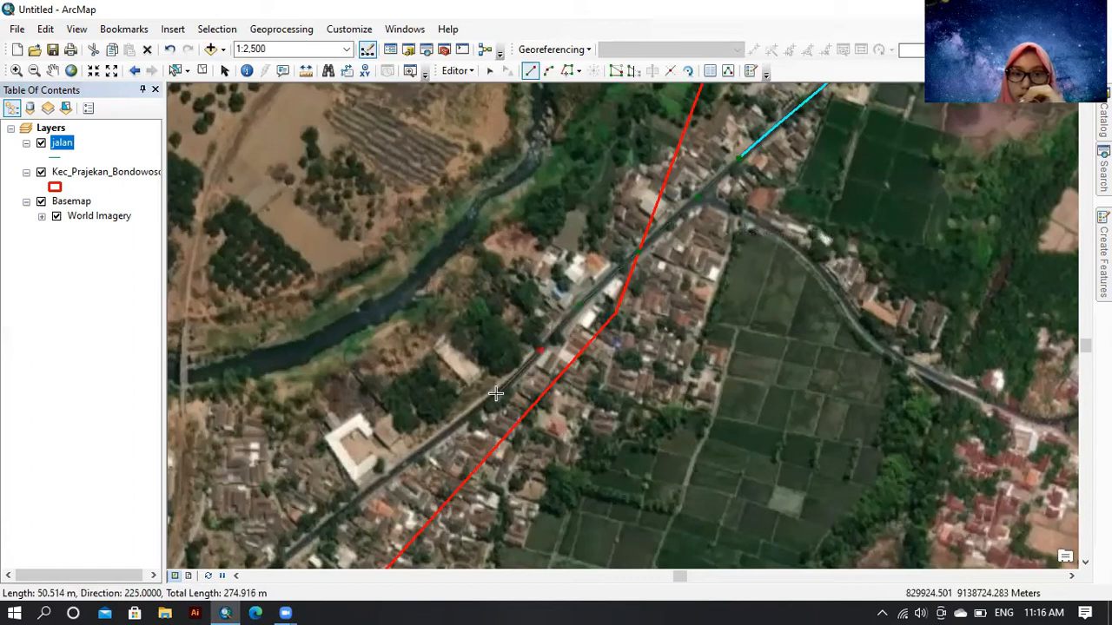
left_click(496, 394)
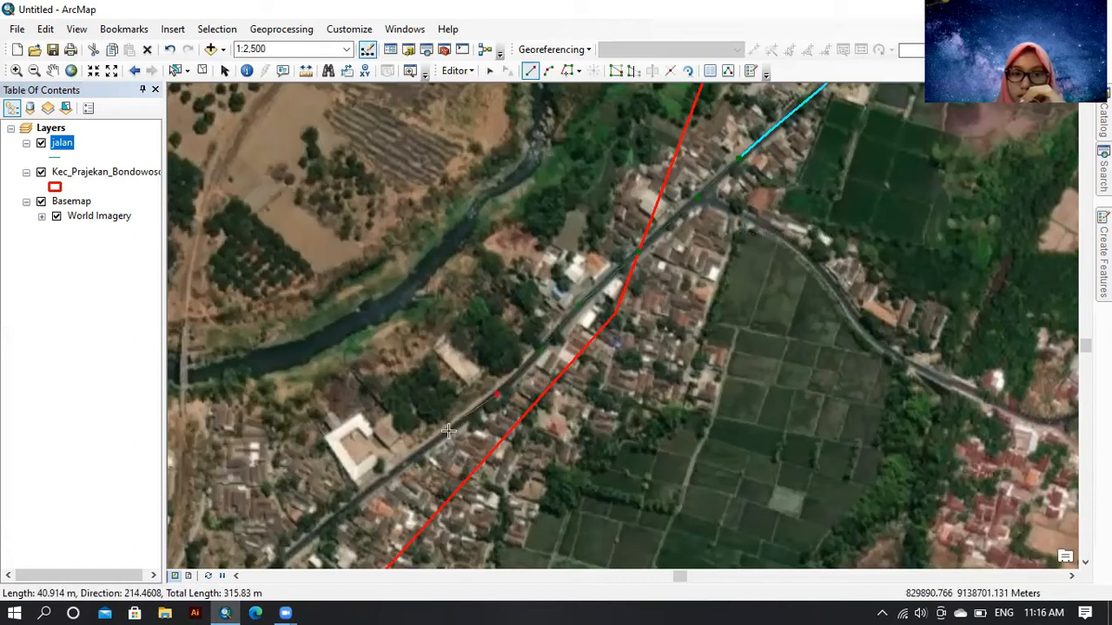
left_click(448, 431)
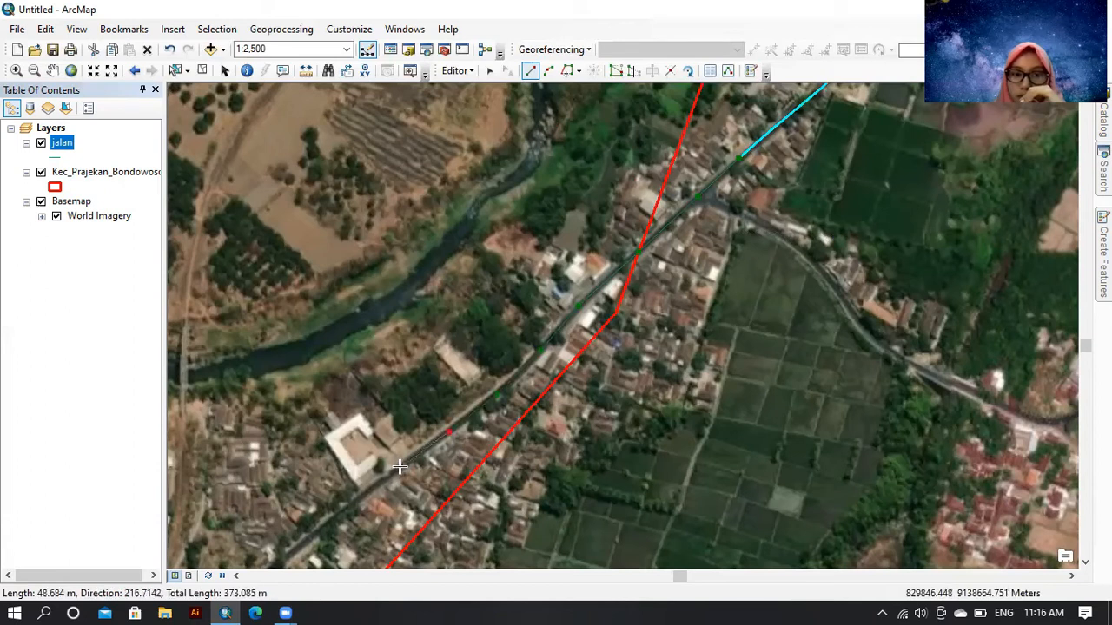
left_click(399, 468)
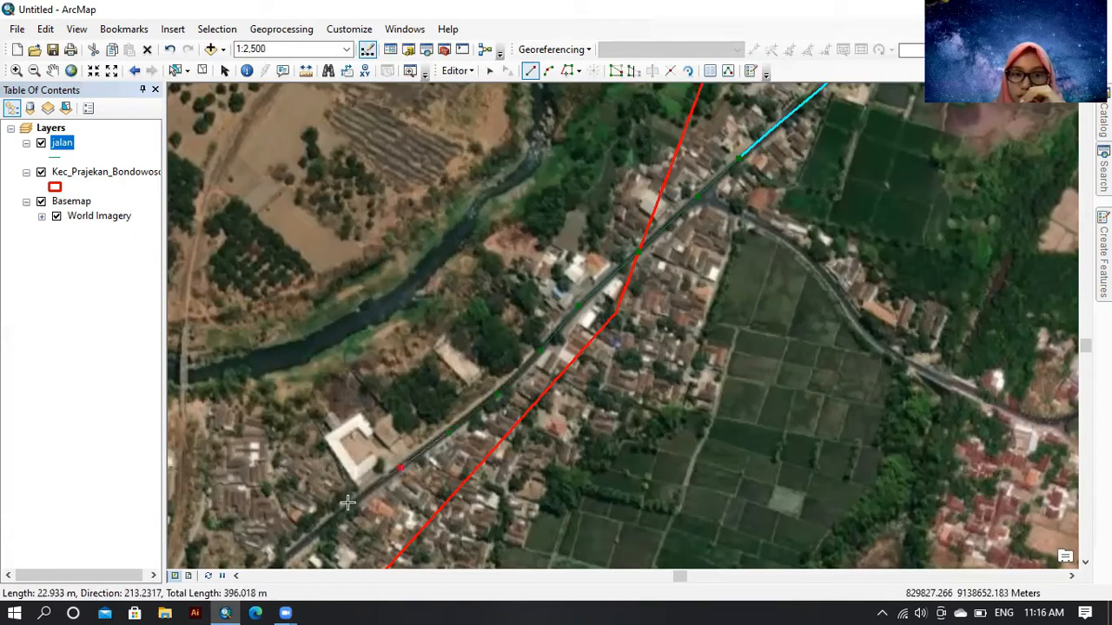
left_click(347, 507)
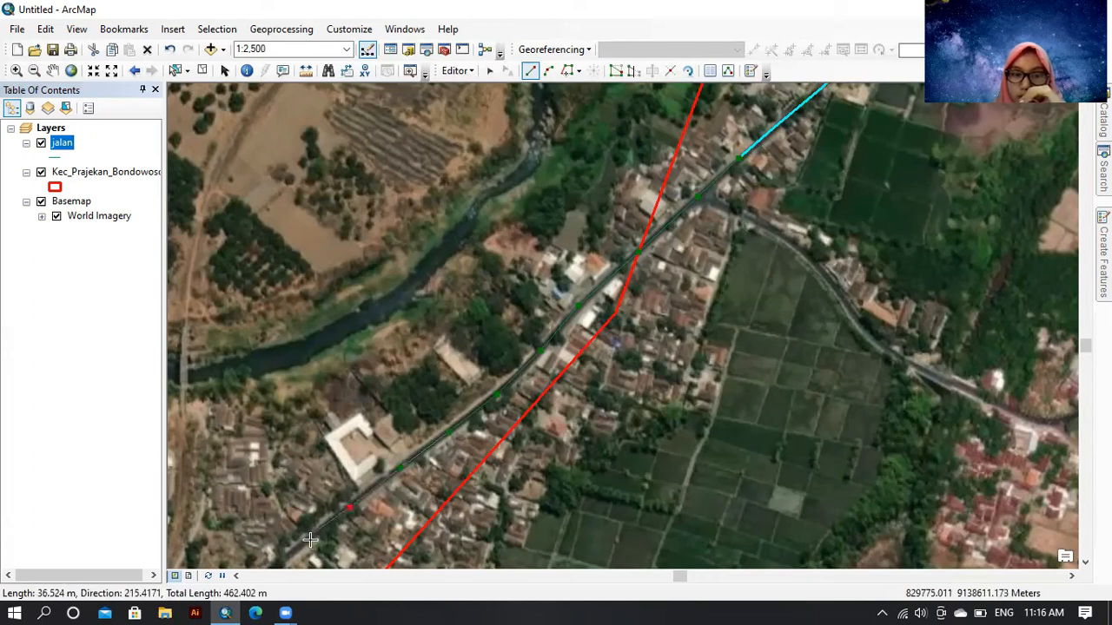
right_click(312, 539)
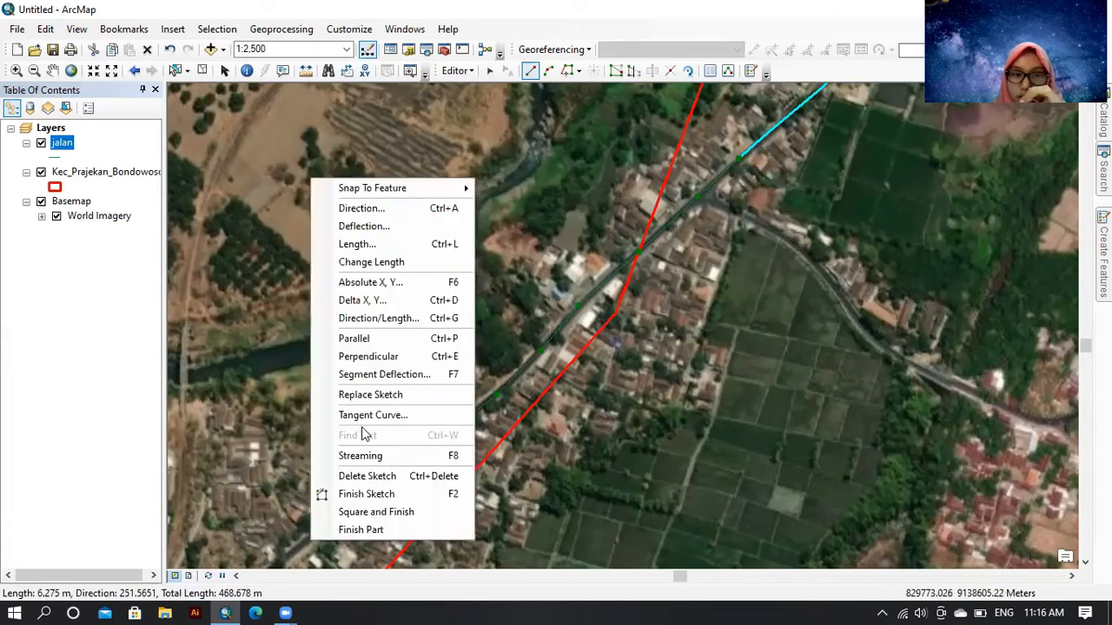
left_click(382, 486)
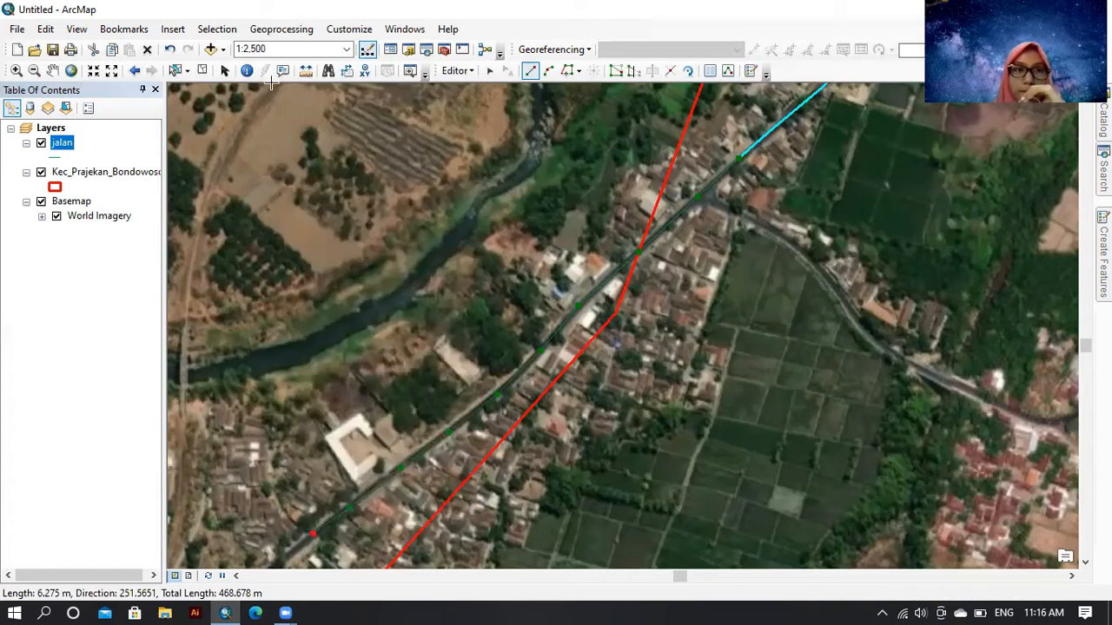
Continue the main road southwest with another jalan line about 300 m long, starting at the previous line's endpoint and passing the side-road junction
left_click(55, 71)
left_click_drag(491, 517, 637, 274)
left_click(1103, 262)
left_click(912, 536)
left_click(460, 288)
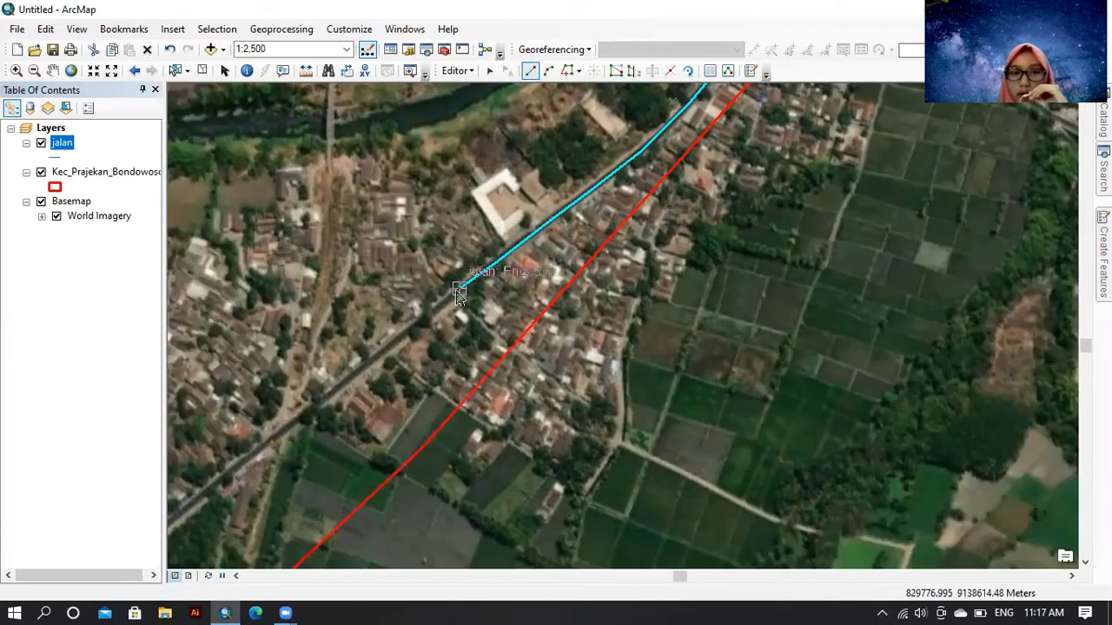
left_click(388, 345)
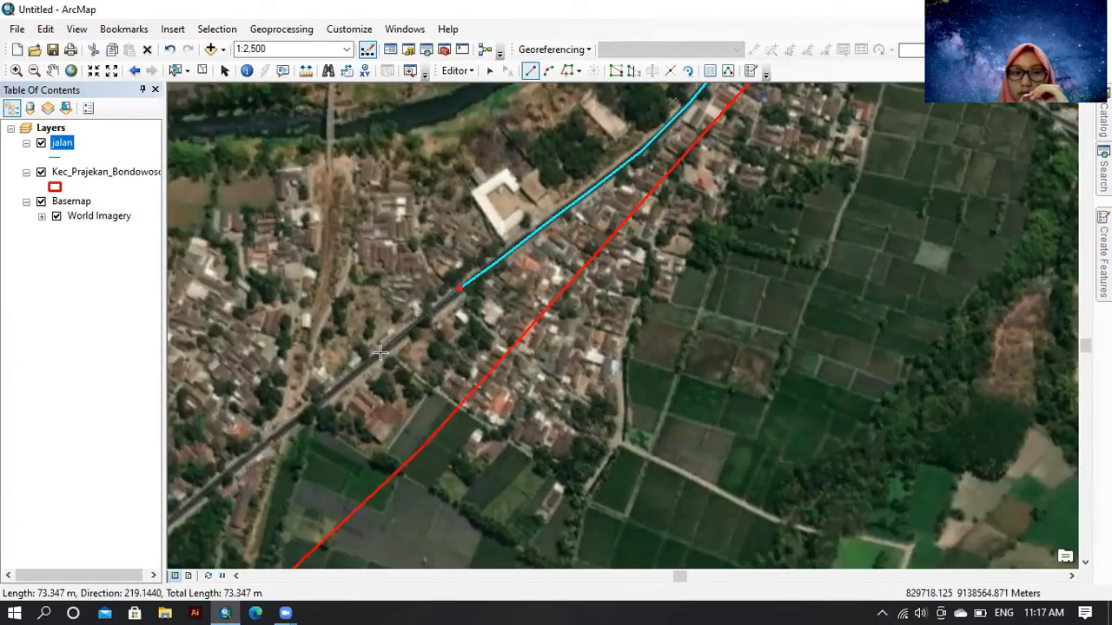
left_click(315, 405)
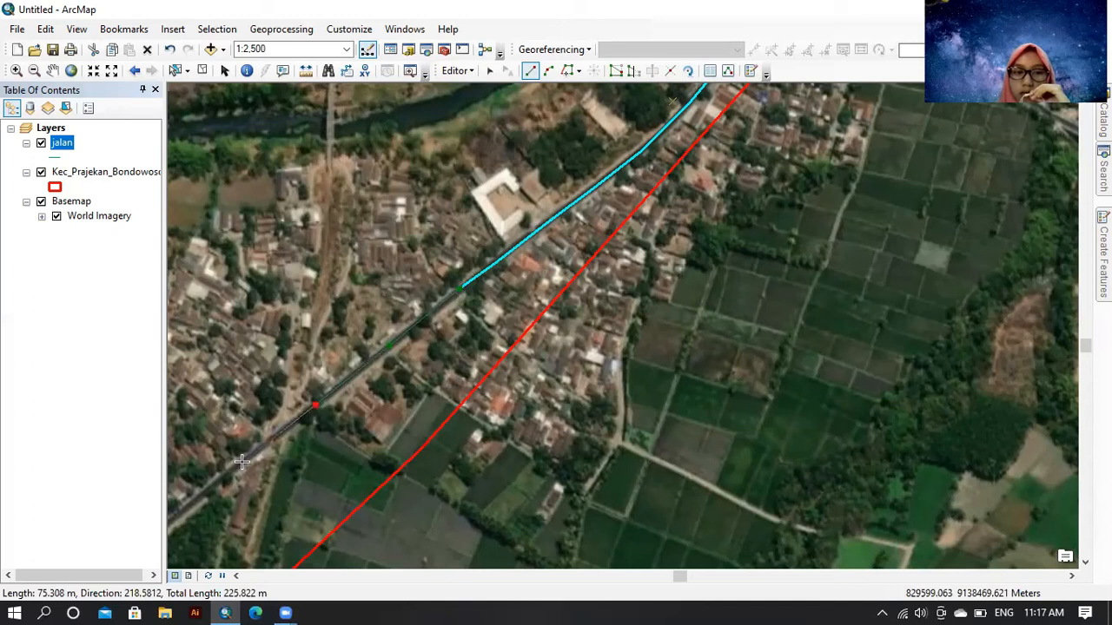
left_click(242, 463)
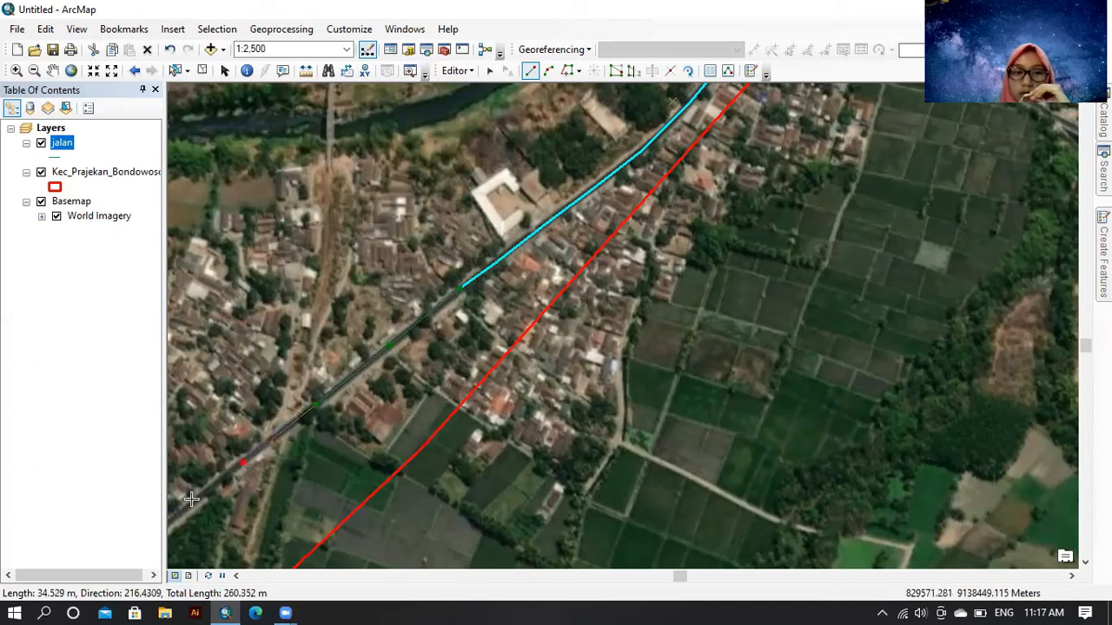
left_click(186, 506)
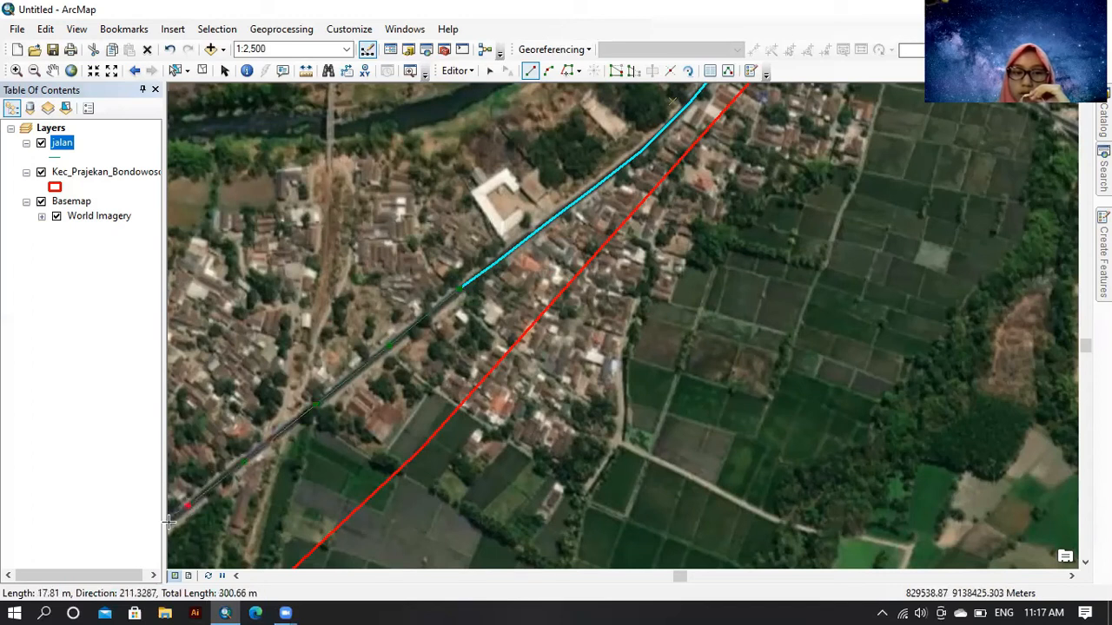
key("F2")
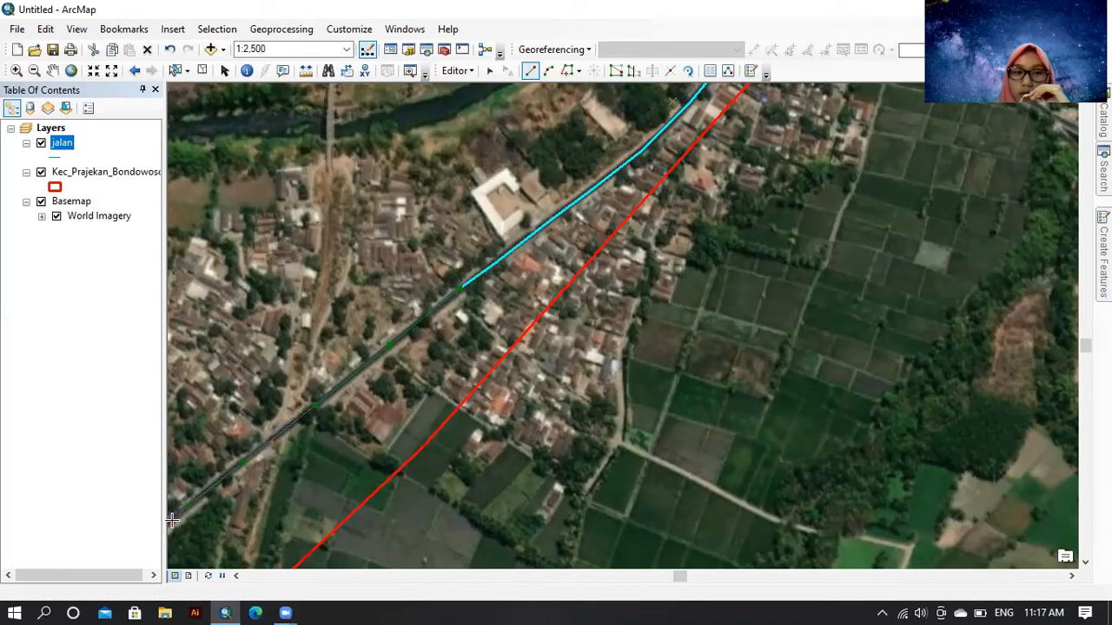
right_click(174, 521)
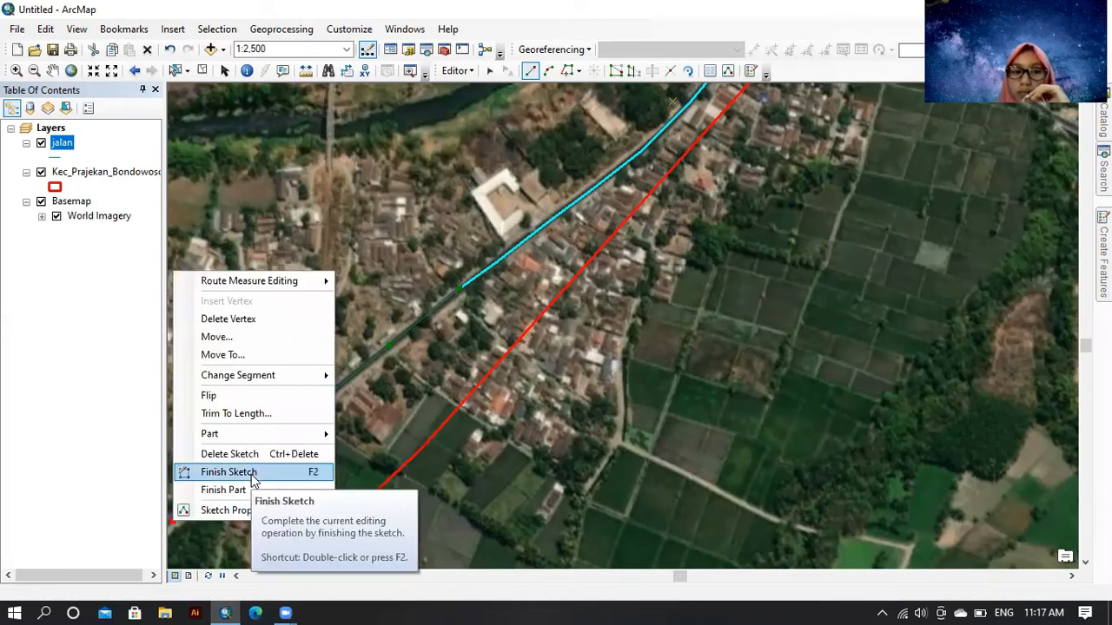
left_click(252, 480)
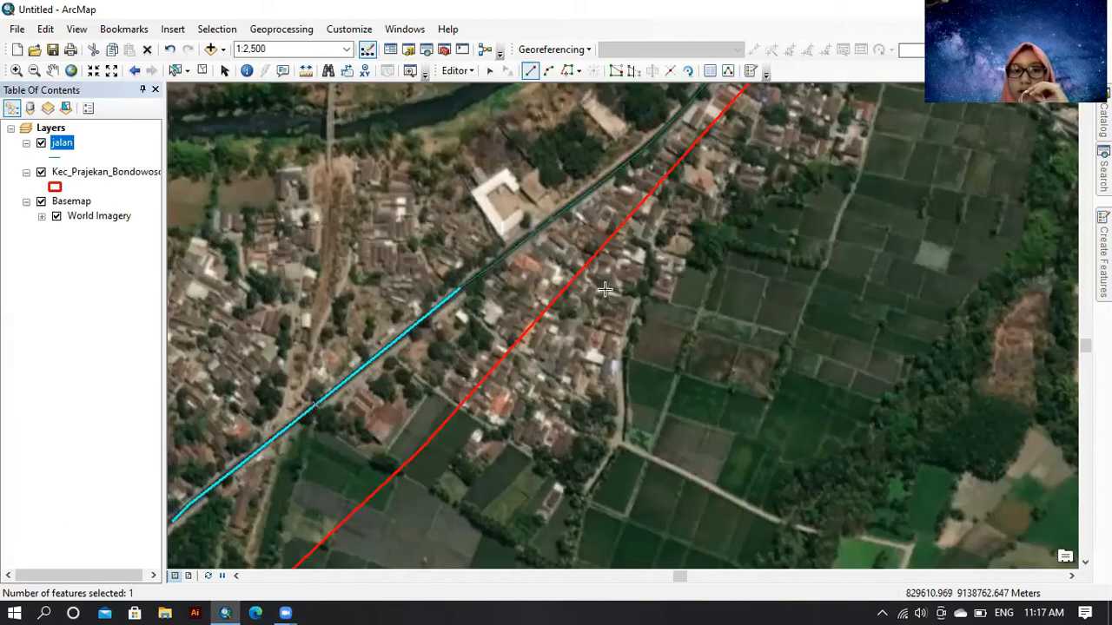
Save the edits to the jalan layer and stop the edit session
left_click(470, 70)
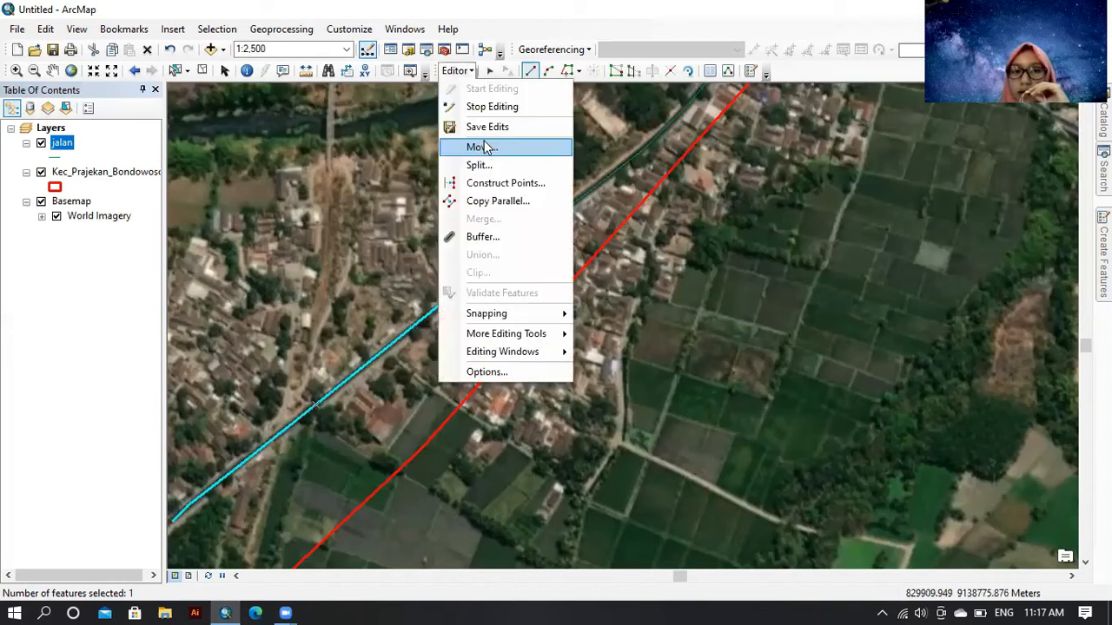
left_click(484, 127)
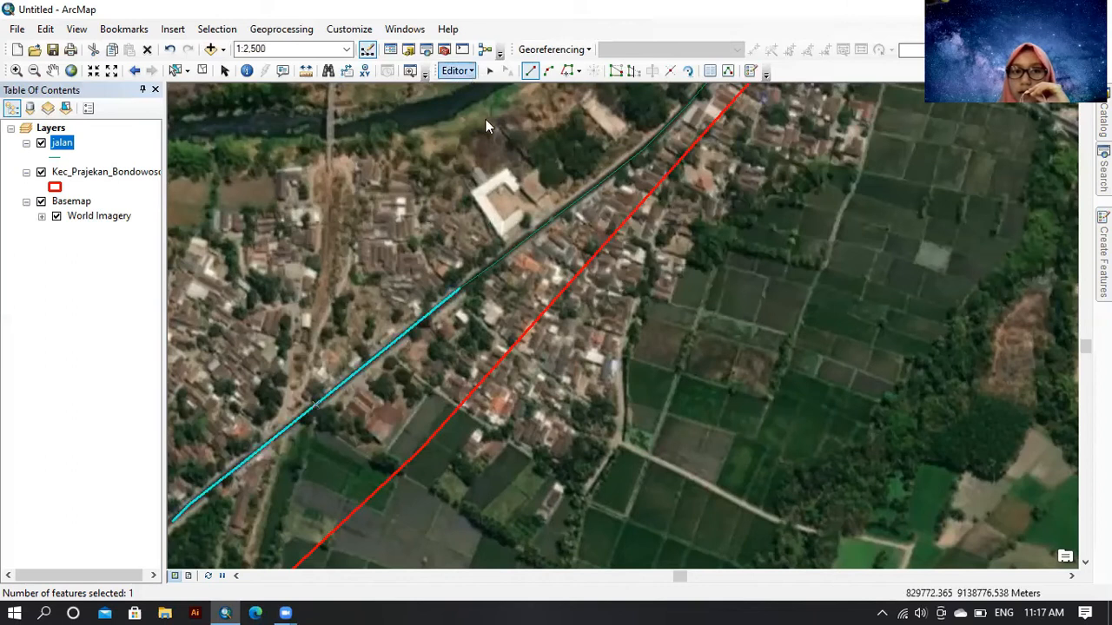
left_click(458, 71)
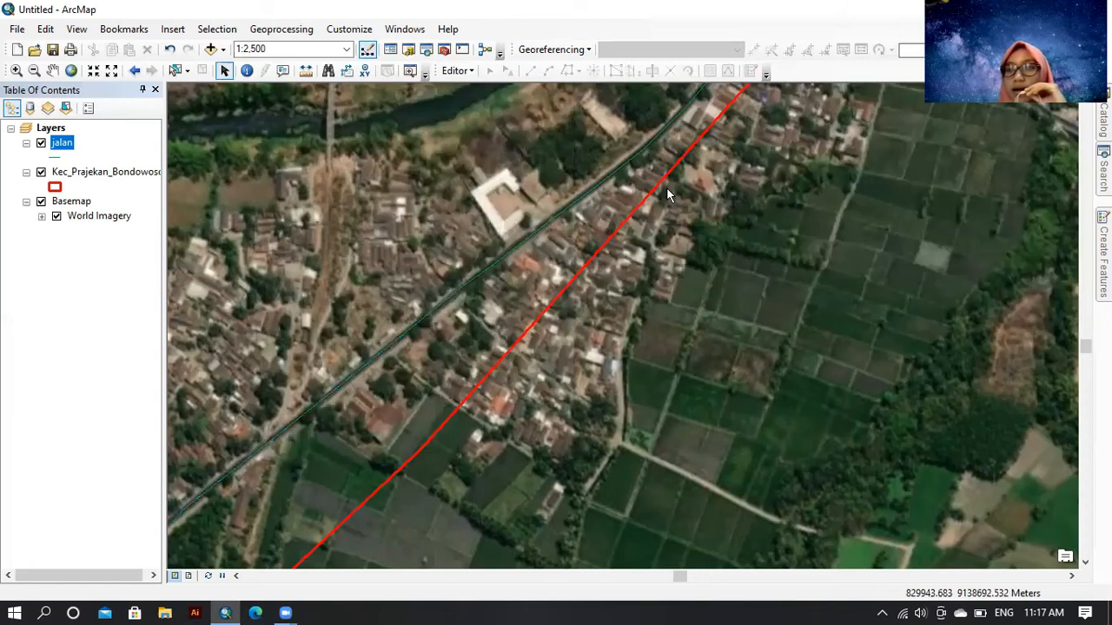
Open the attribute table of the jalan layer to examine the digitized lines' records
left_click(56, 145)
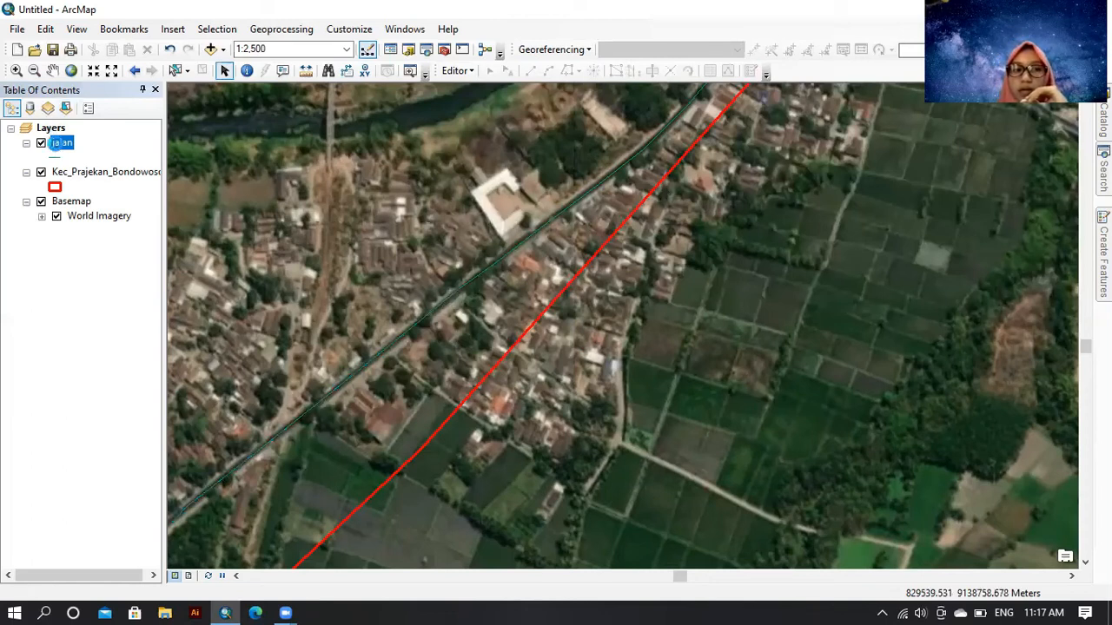
right_click(56, 145)
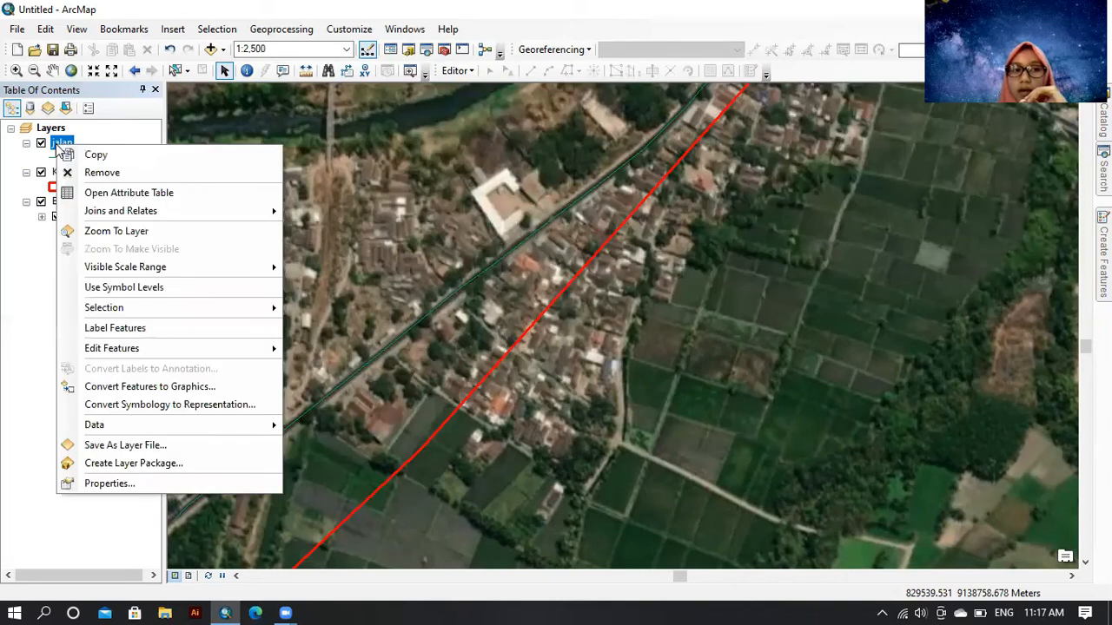
left_click(112, 192)
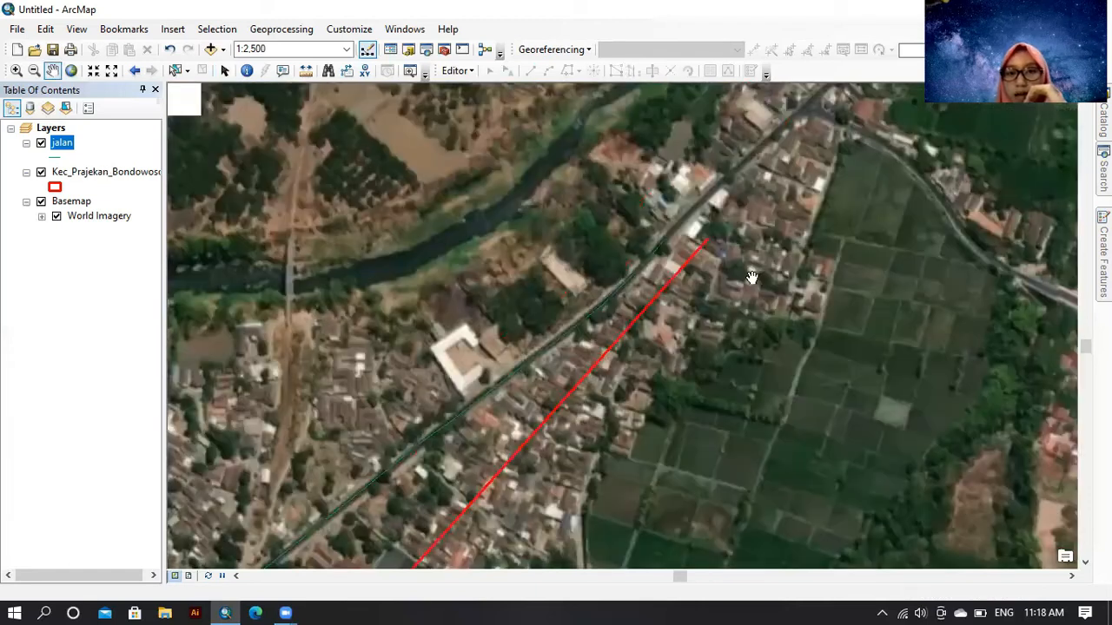
Begin a new shapefile in the PETA folder, naming it rumah and choosing Polygon as the feature type
left_click_drag(758, 315, 759, 329)
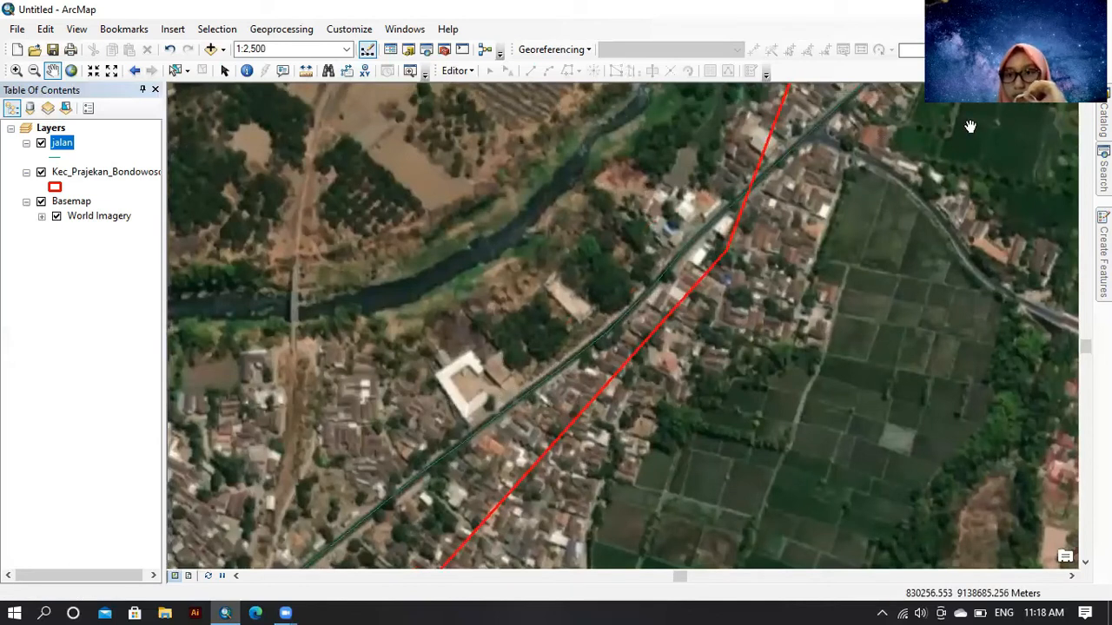
mouse_move(1104, 121)
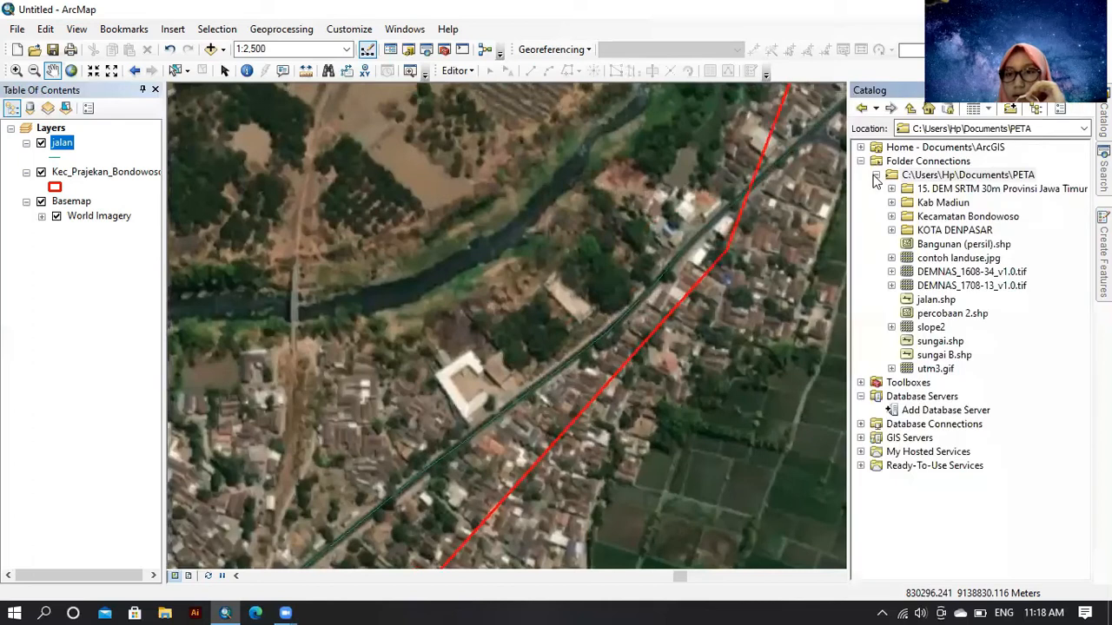
left_click(876, 174)
right_click(877, 179)
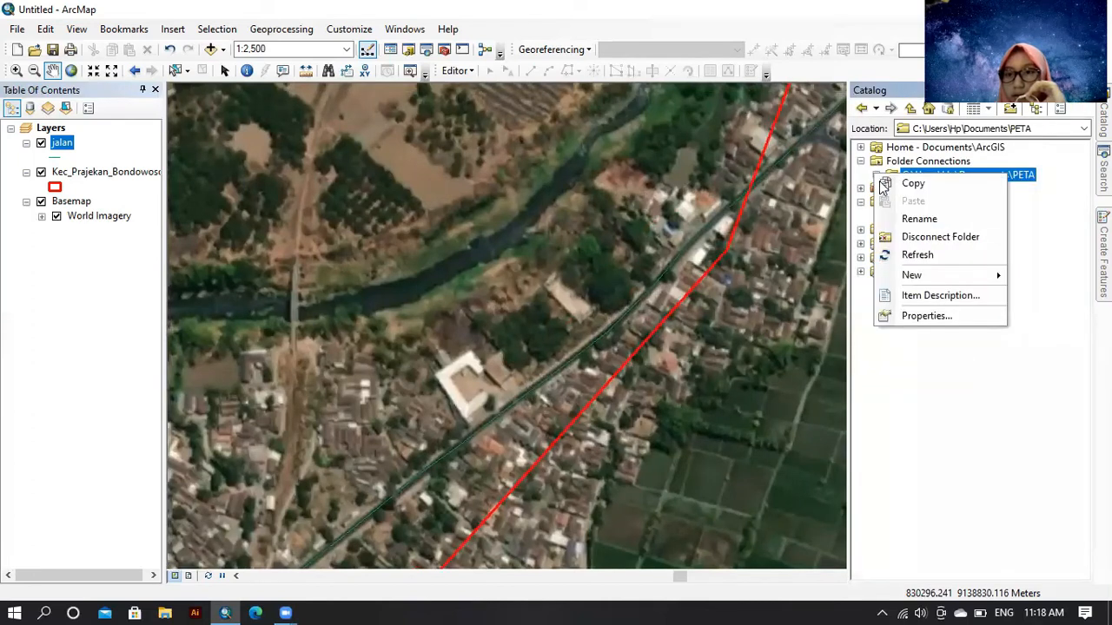
mouse_move(912, 275)
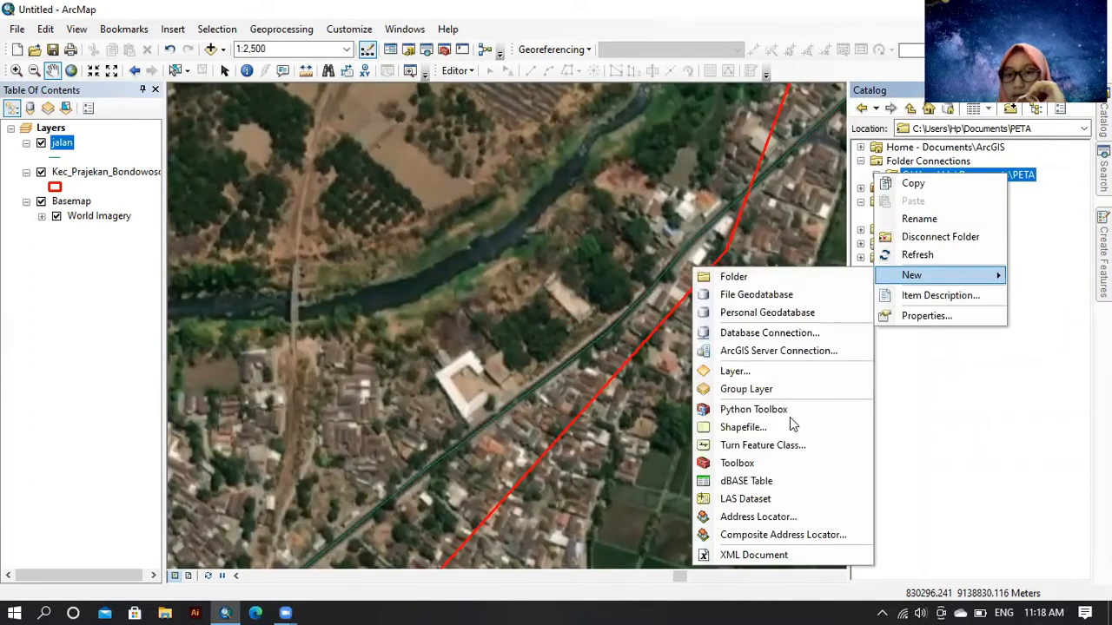
left_click(782, 429)
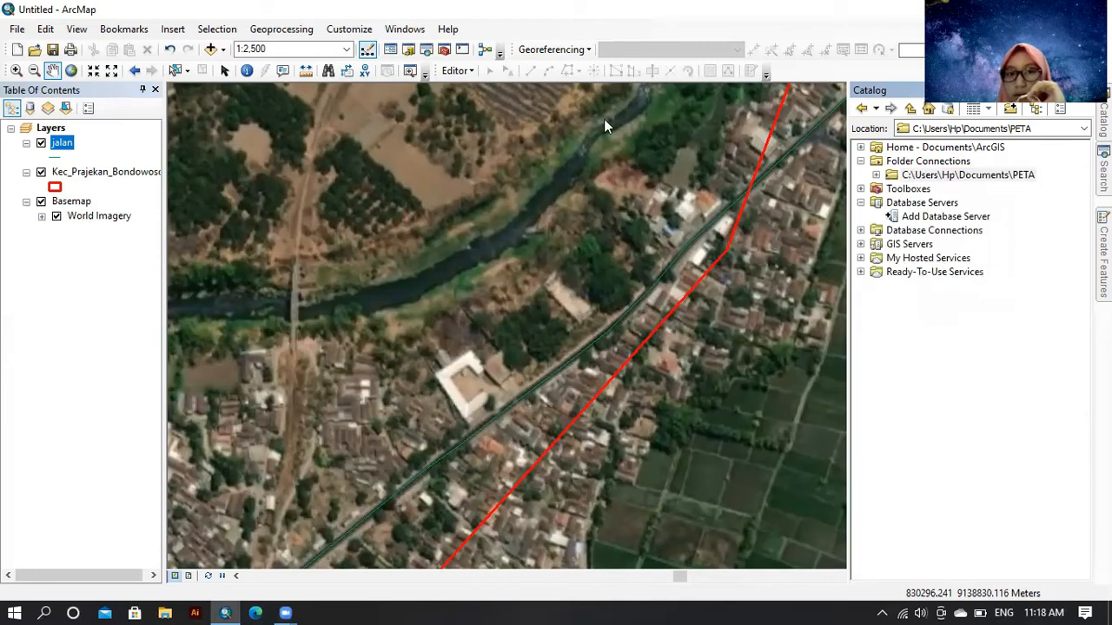
key("BackSpace")
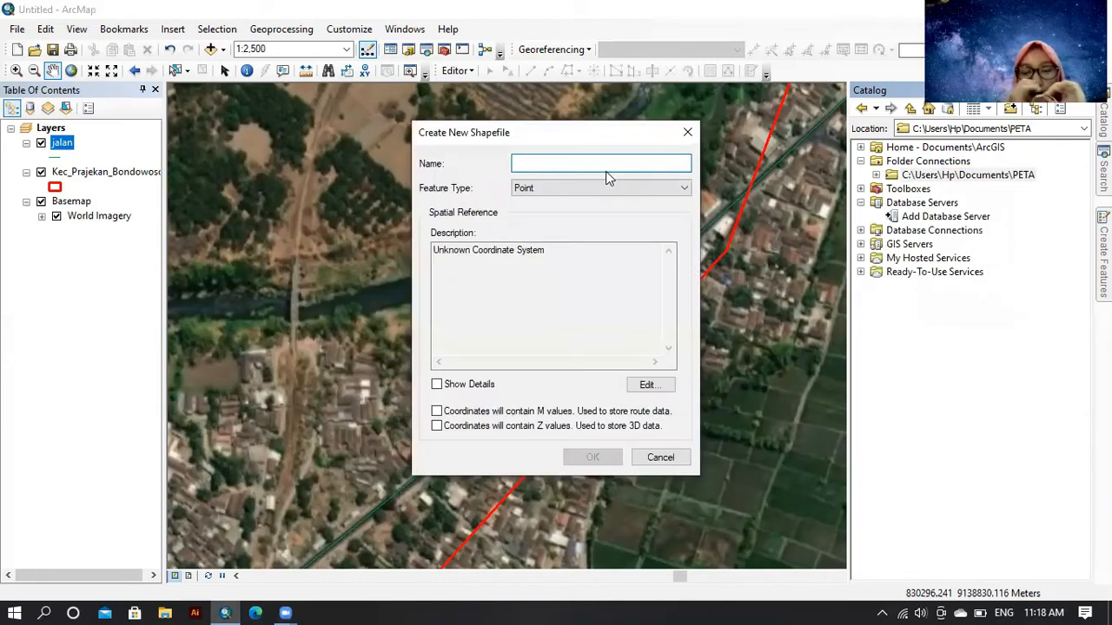
type("r")
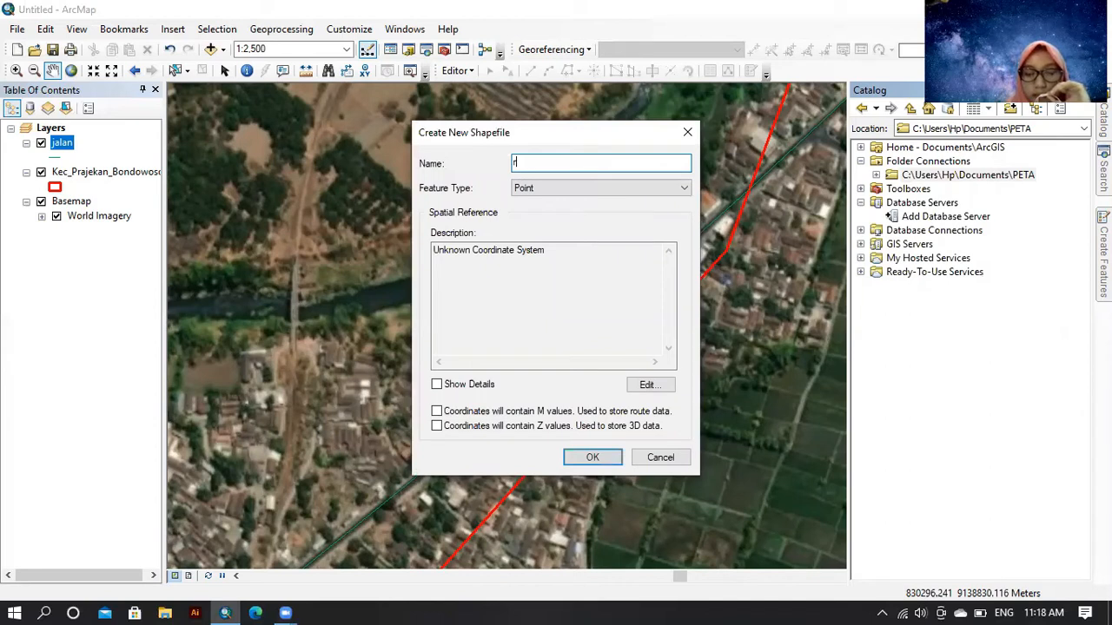
type("umah")
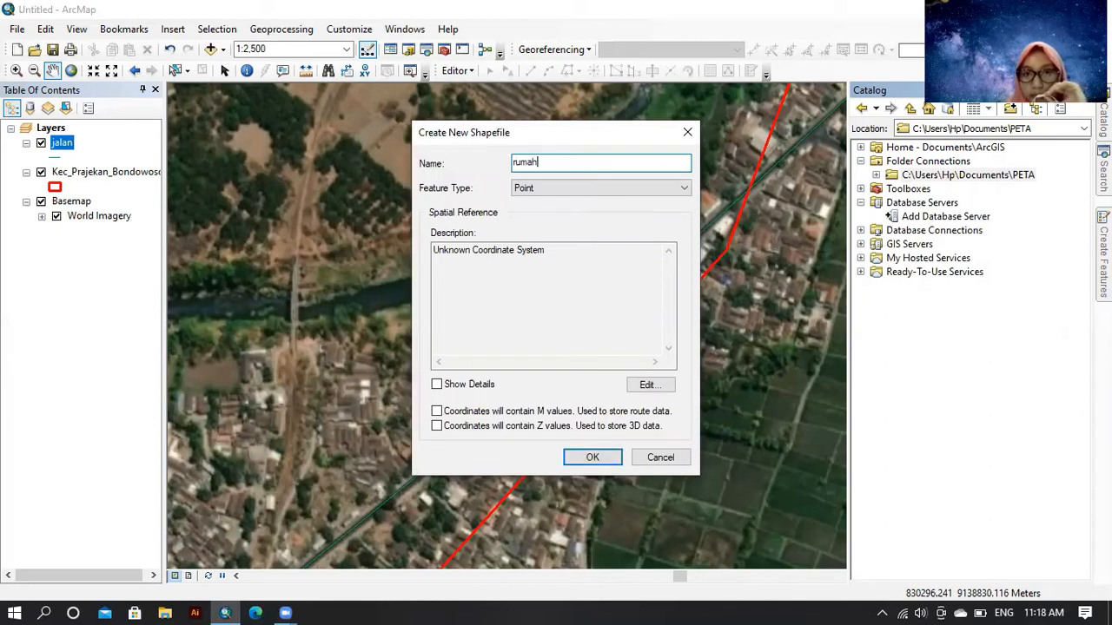
left_click(615, 189)
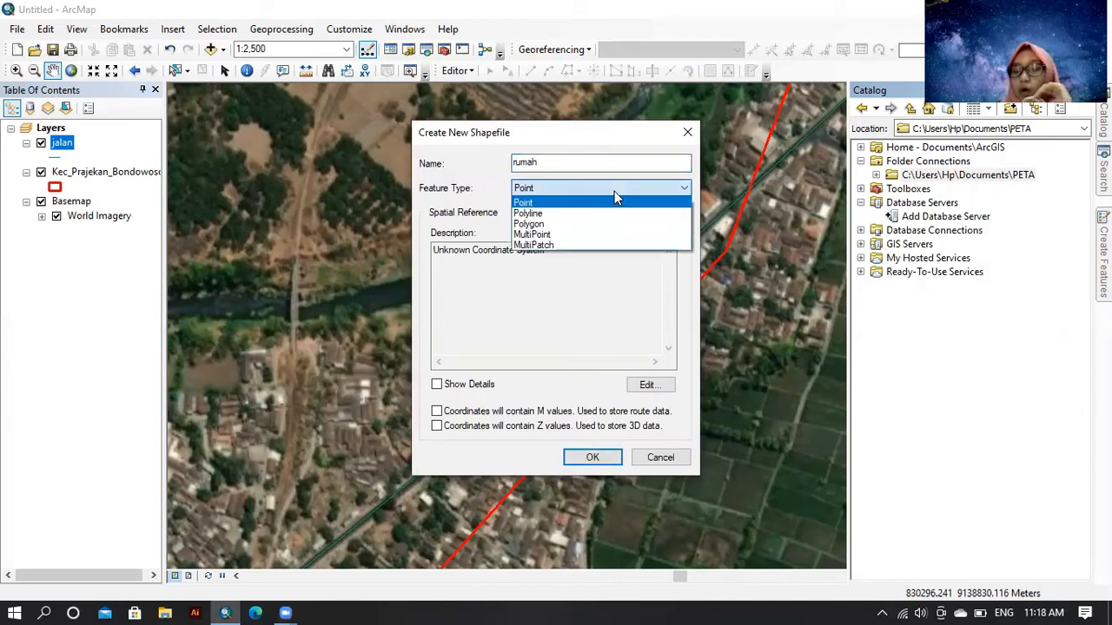
left_click(574, 223)
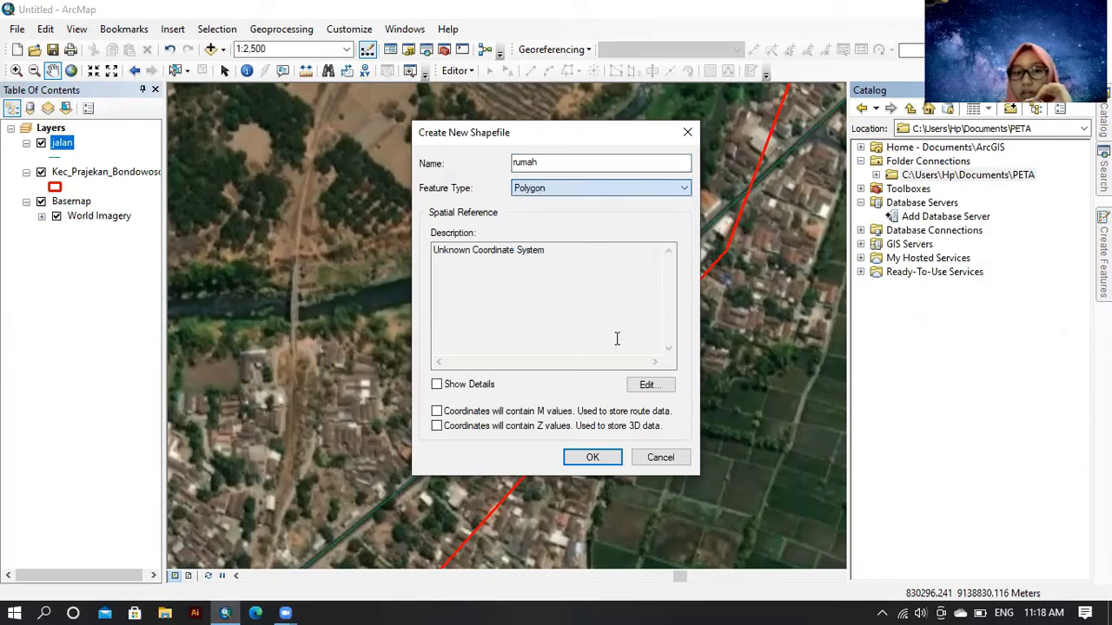
left_click(621, 350)
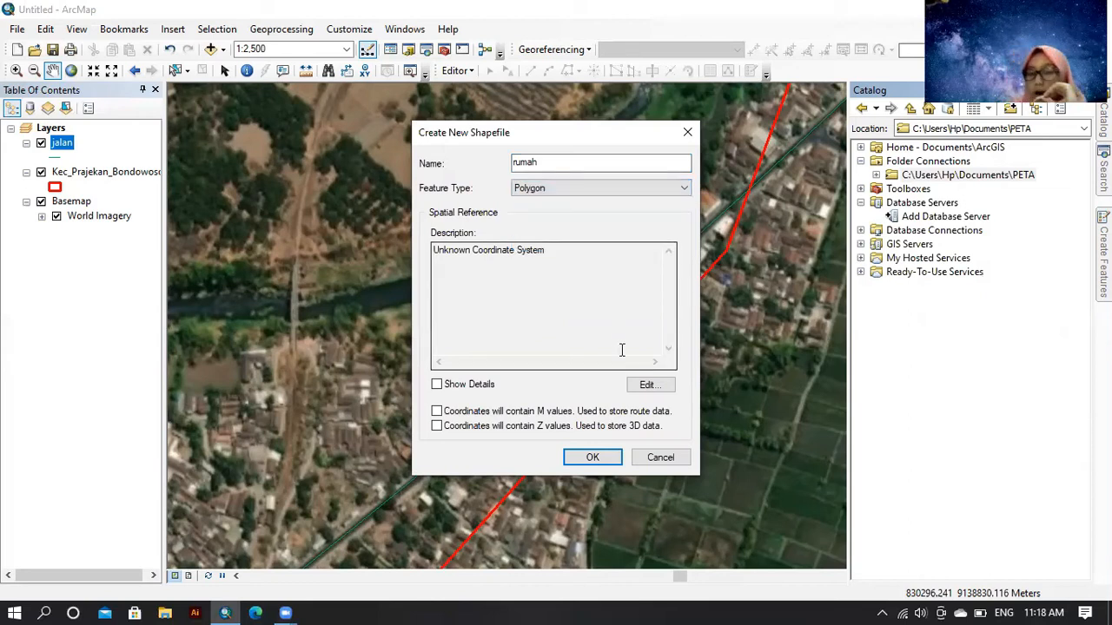
Assign the projected coordinate system WGS 1984 UTM Zone 49S to the rumah shapefile and create it
left_click(658, 383)
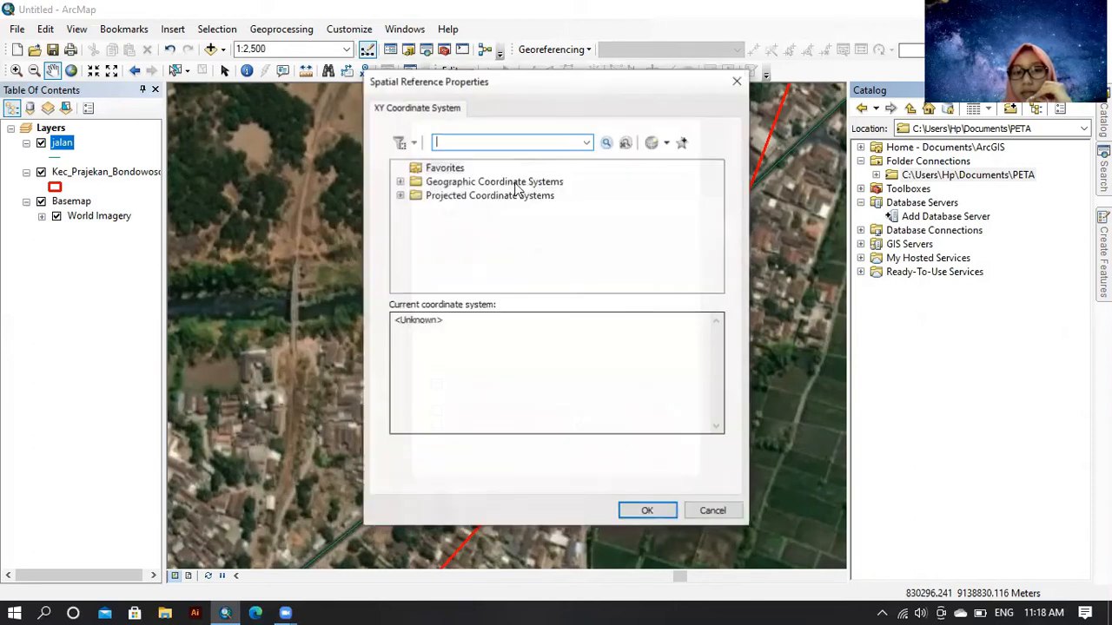
left_click(401, 196)
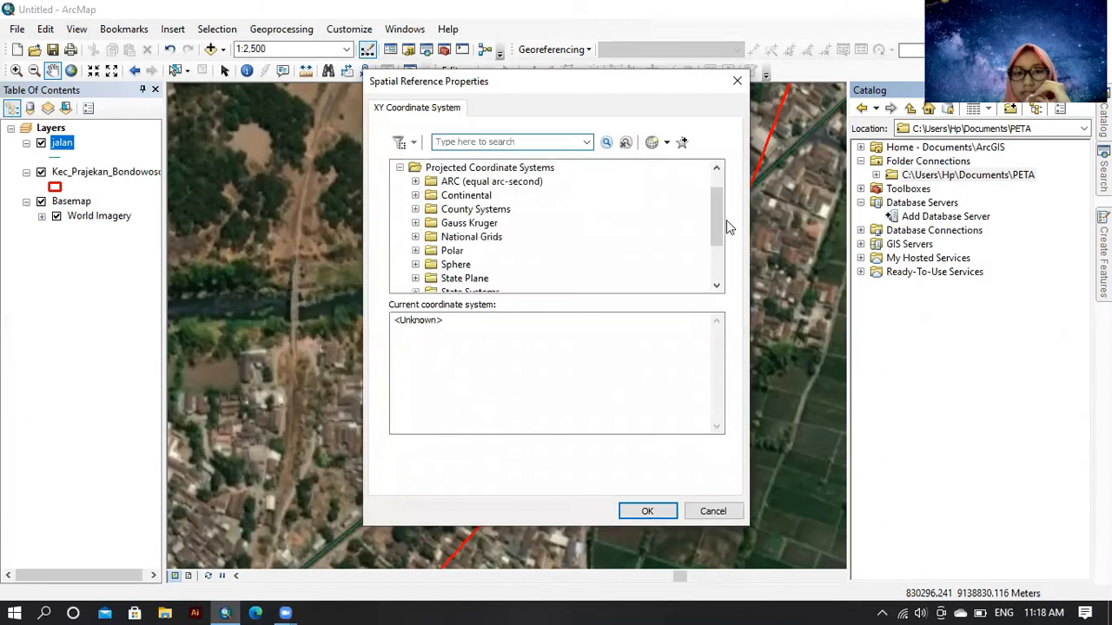
scroll(430, 253, "down", 2)
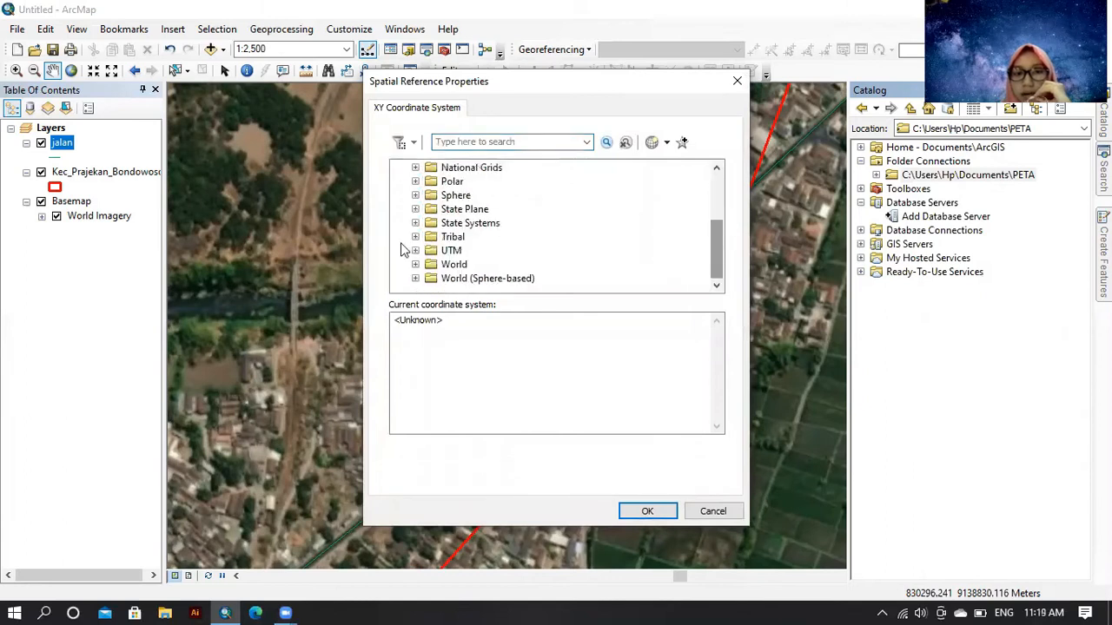
left_click(416, 250)
left_click_drag(714, 233, 716, 263)
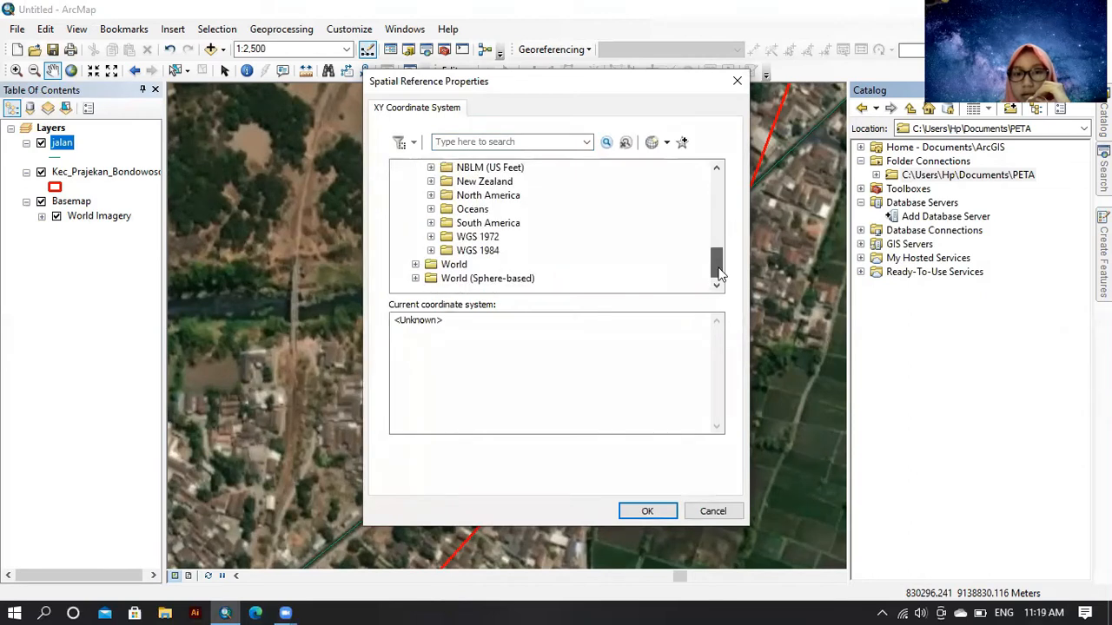
left_click(431, 250)
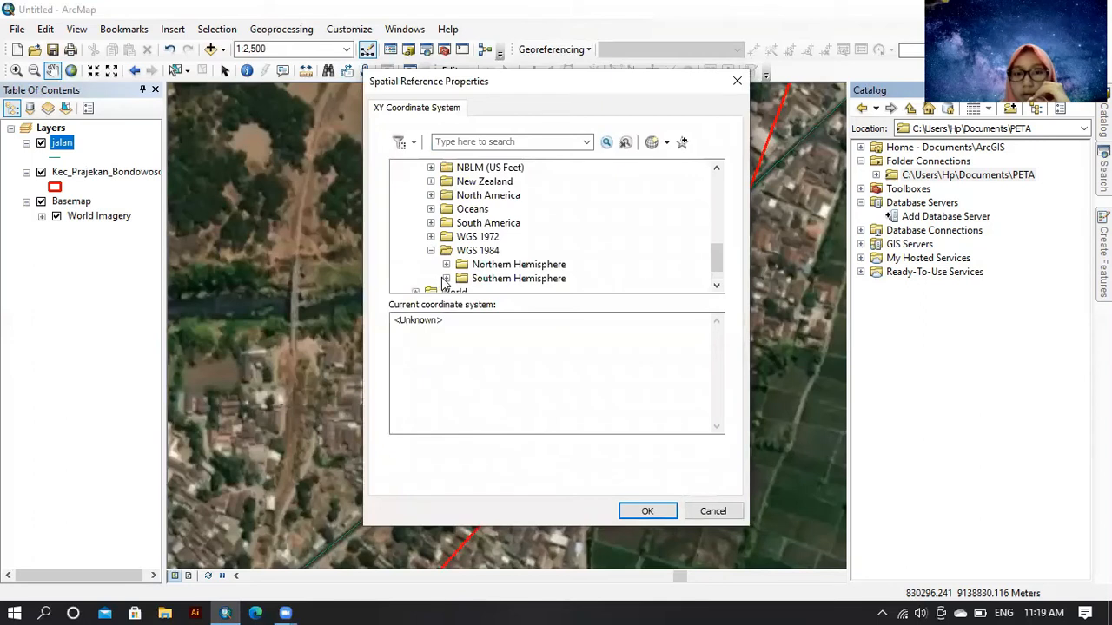
left_click(445, 278)
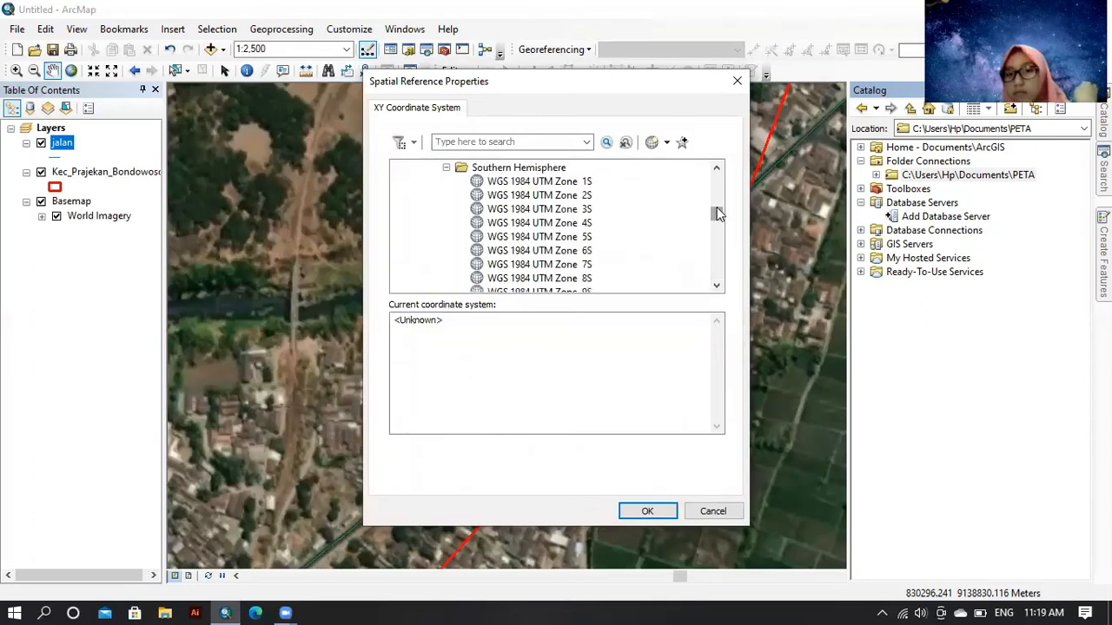
left_click_drag(717, 208, 717, 253)
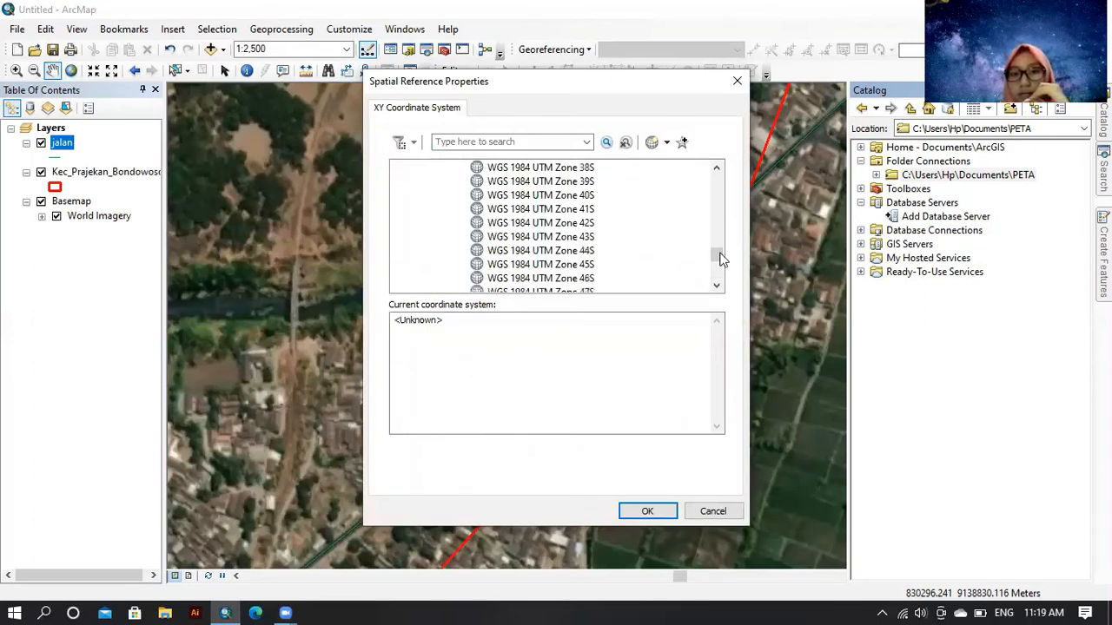
scroll(556, 251, "down", 2)
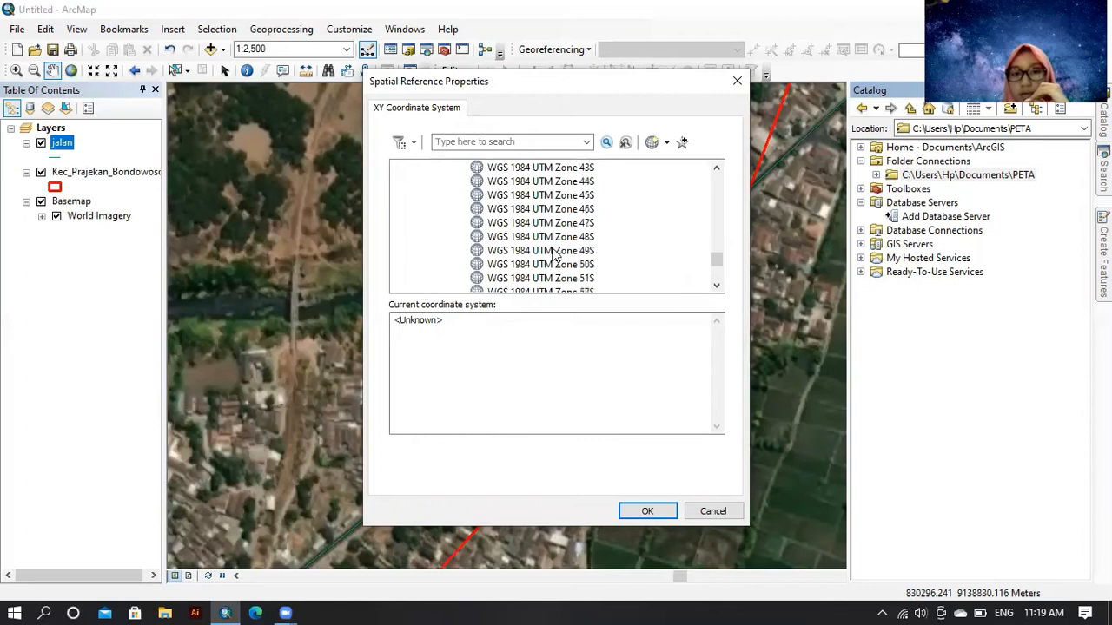
left_click(556, 250)
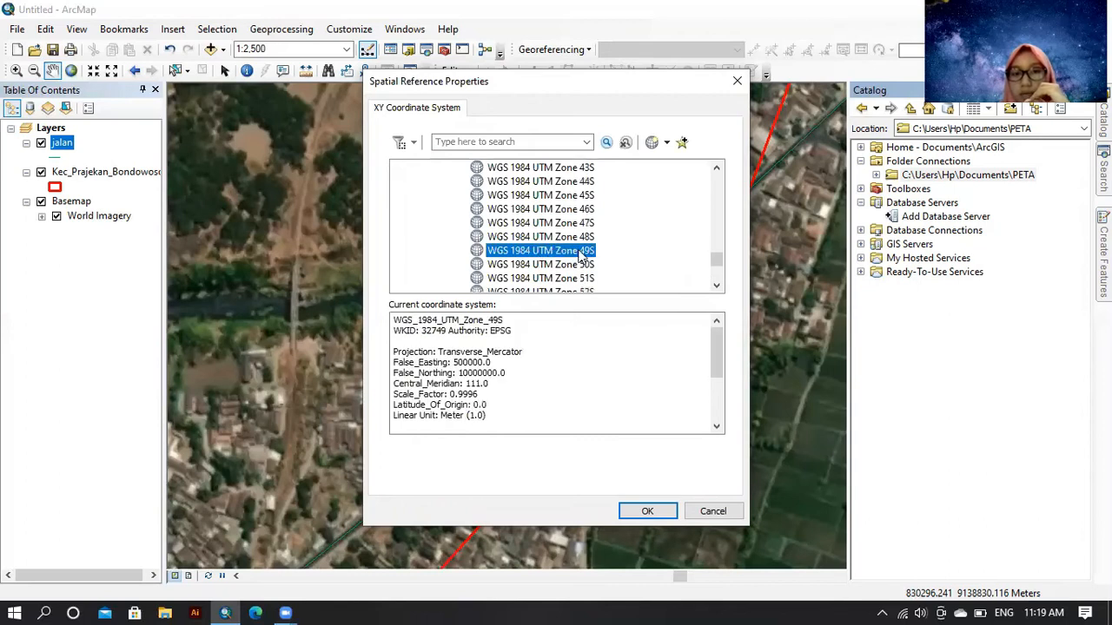
left_click(647, 513)
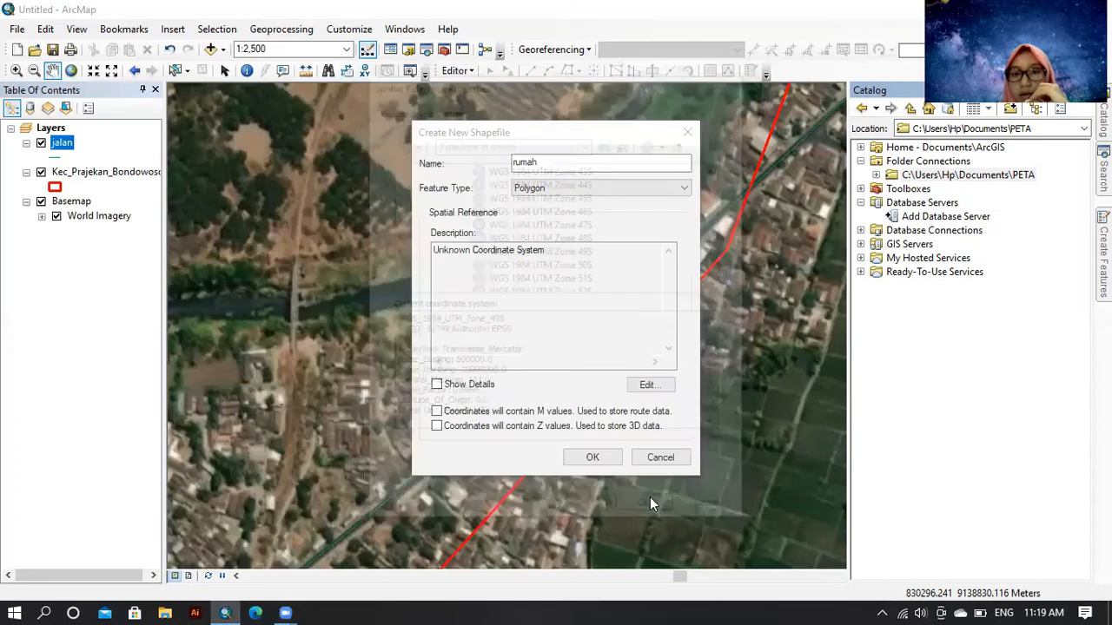
left_click(592, 457)
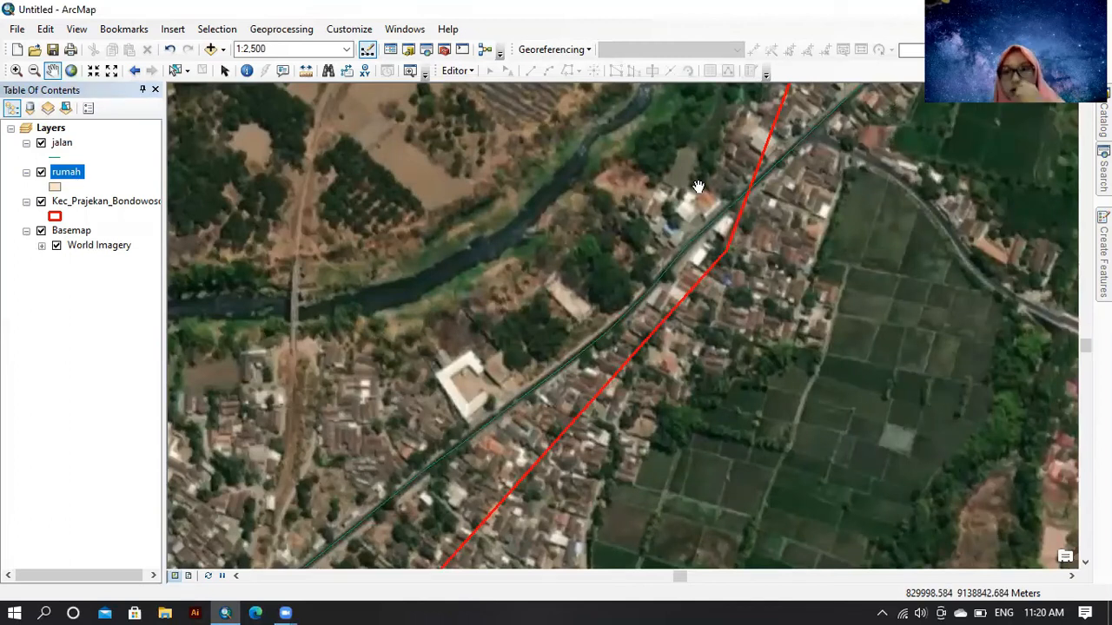
Start an edit session on the rumah layer and choose the rumah template for new features
left_click(462, 73)
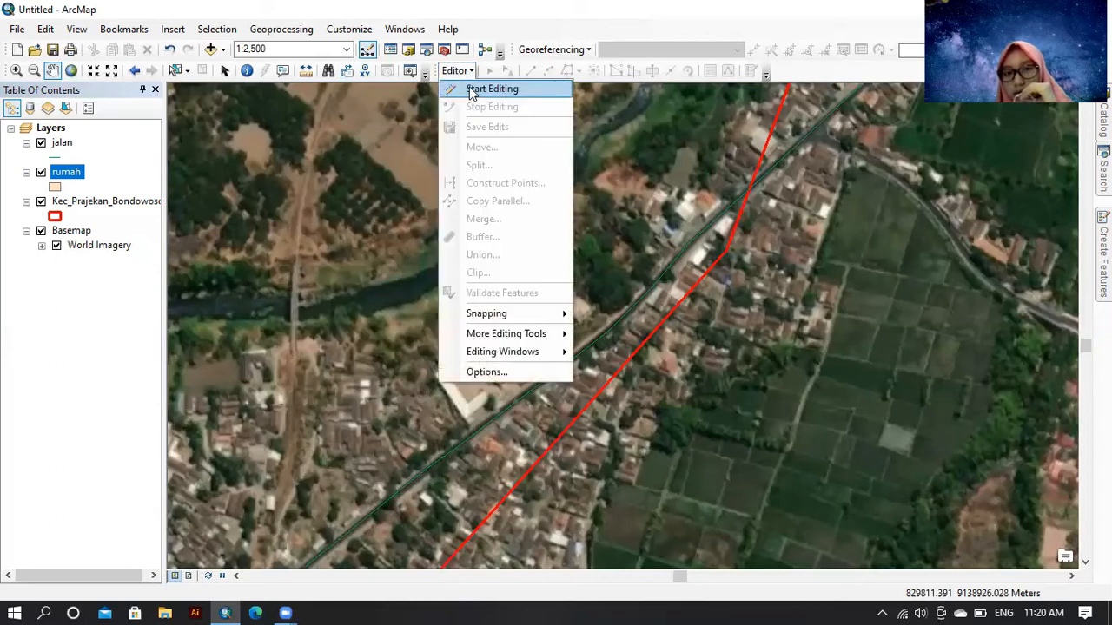
left_click(491, 88)
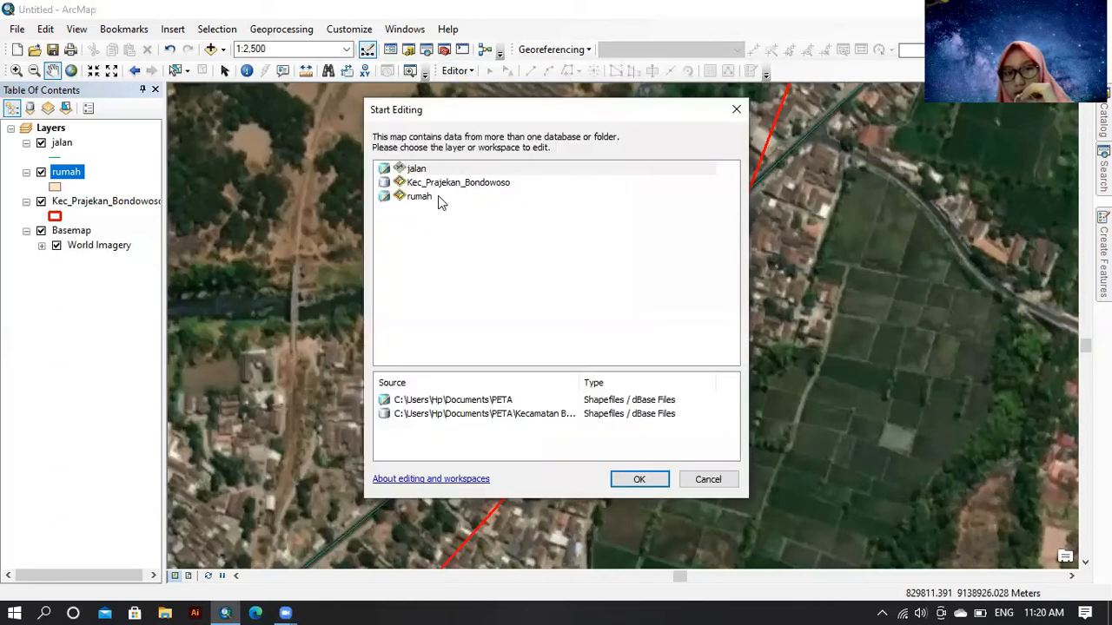
left_click(441, 199)
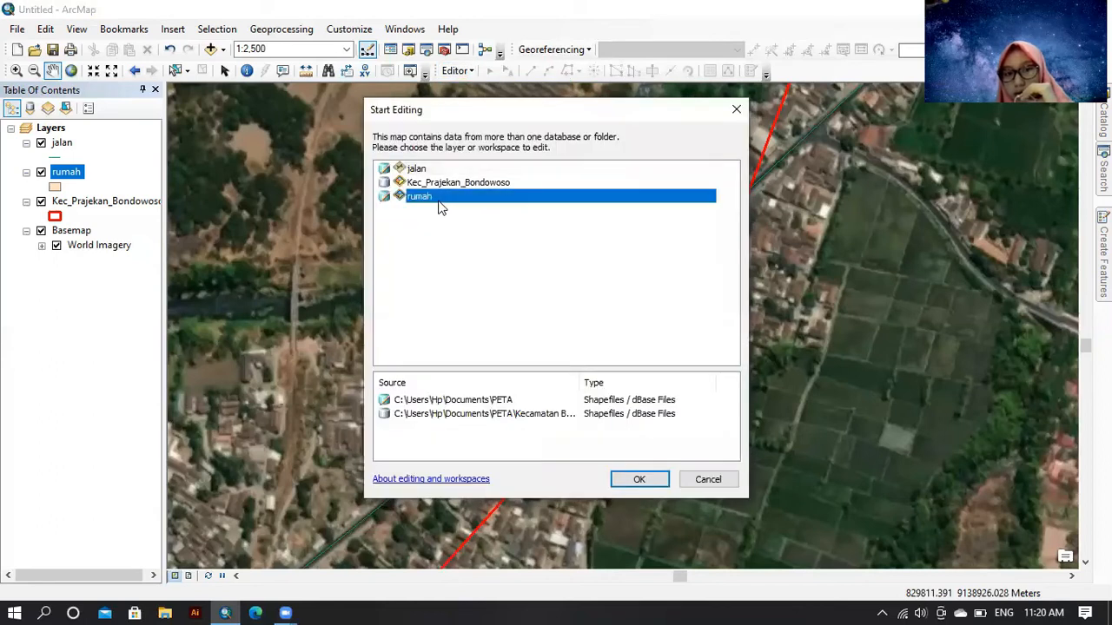
left_click(639, 481)
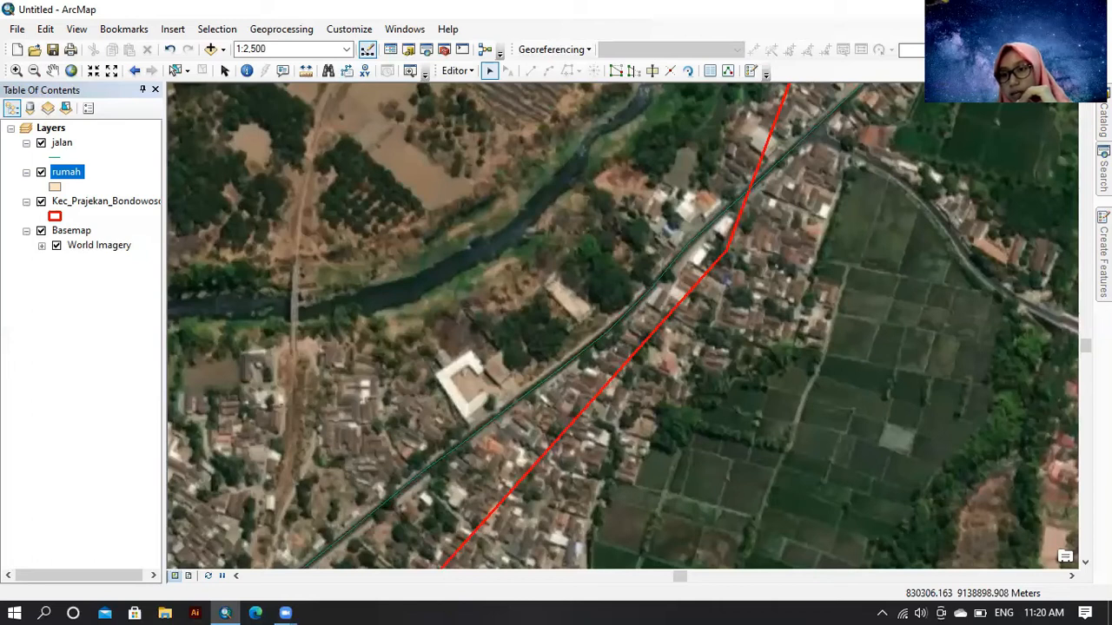
left_click(1104, 259)
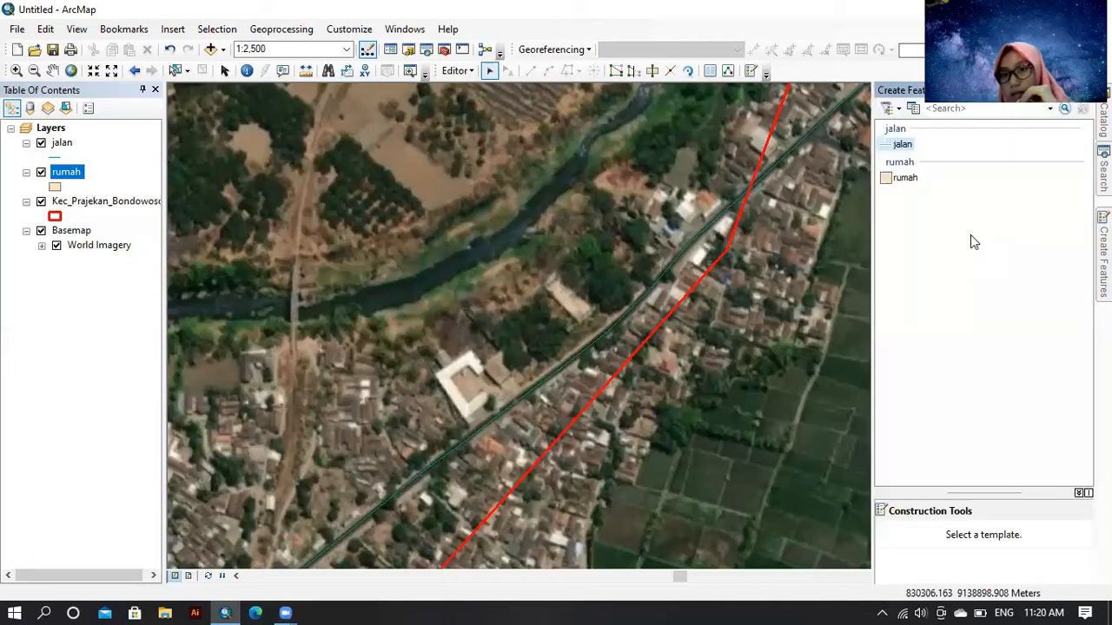
left_click(900, 179)
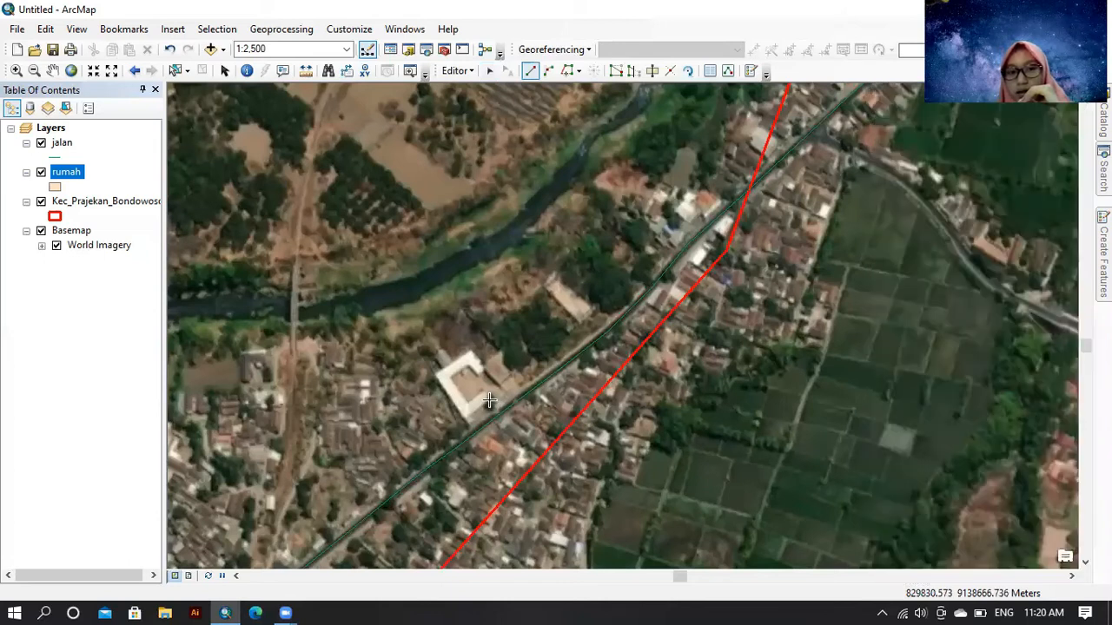
Digitize the C-shaped white-roofed building just northwest of the main road as a rumah polygon with a perimeter of about 227 m
left_click(482, 392)
left_click(472, 402)
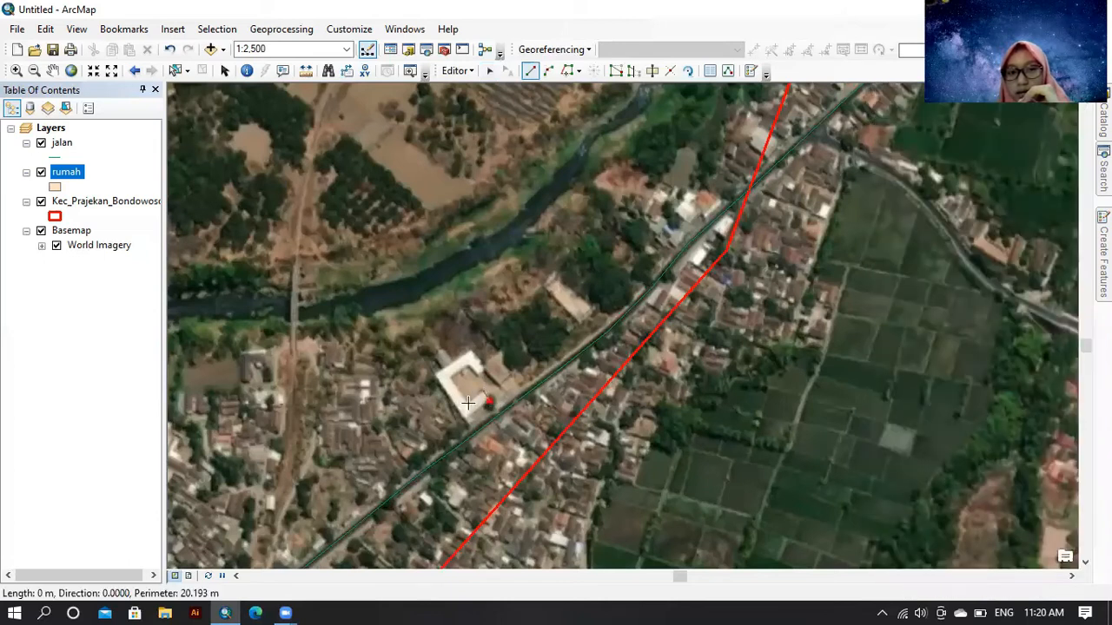
left_click(452, 382)
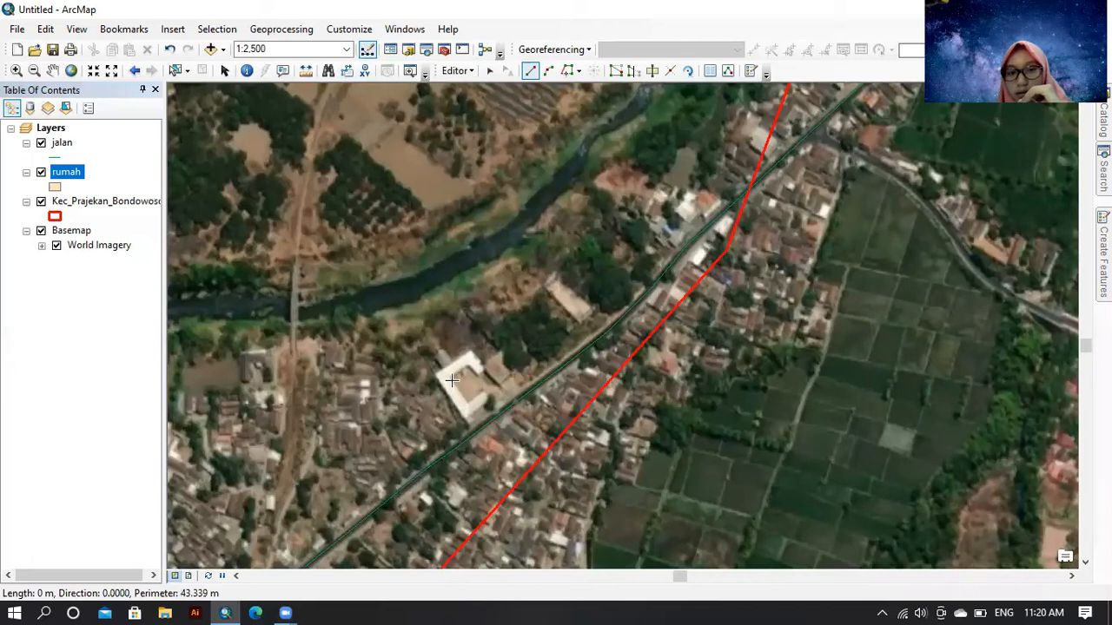
left_click(469, 361)
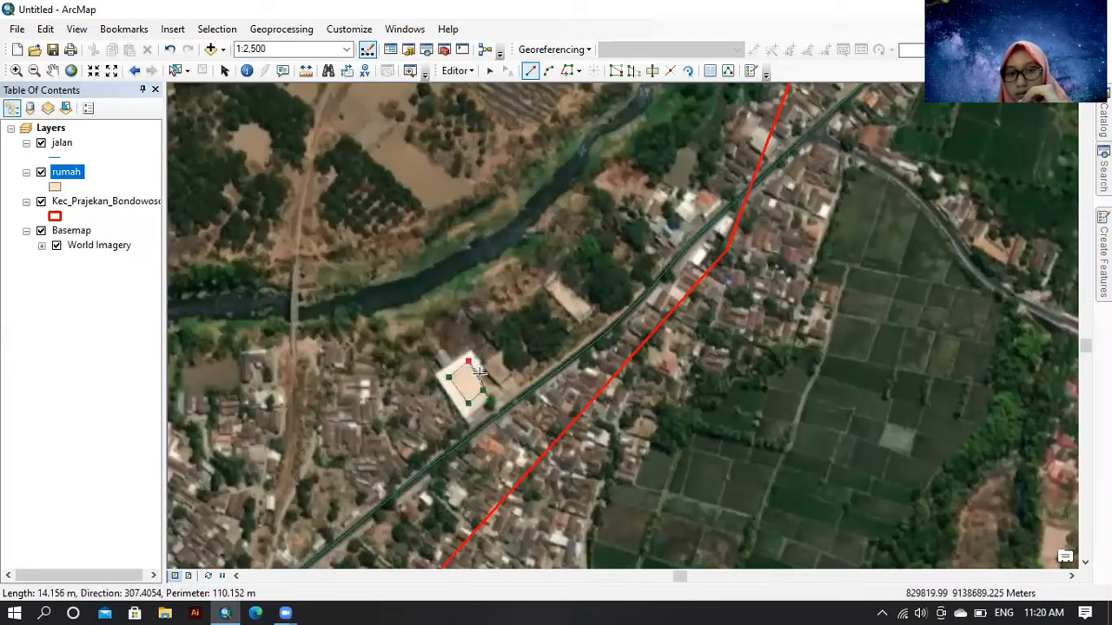
double_click(480, 374)
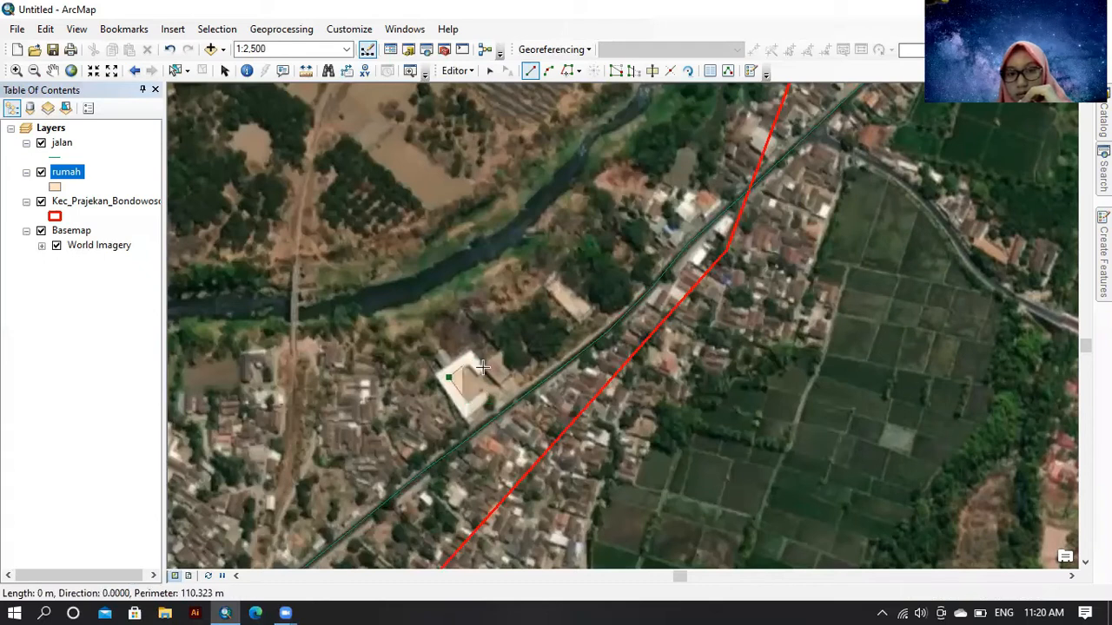
left_click(482, 368)
left_click(468, 345)
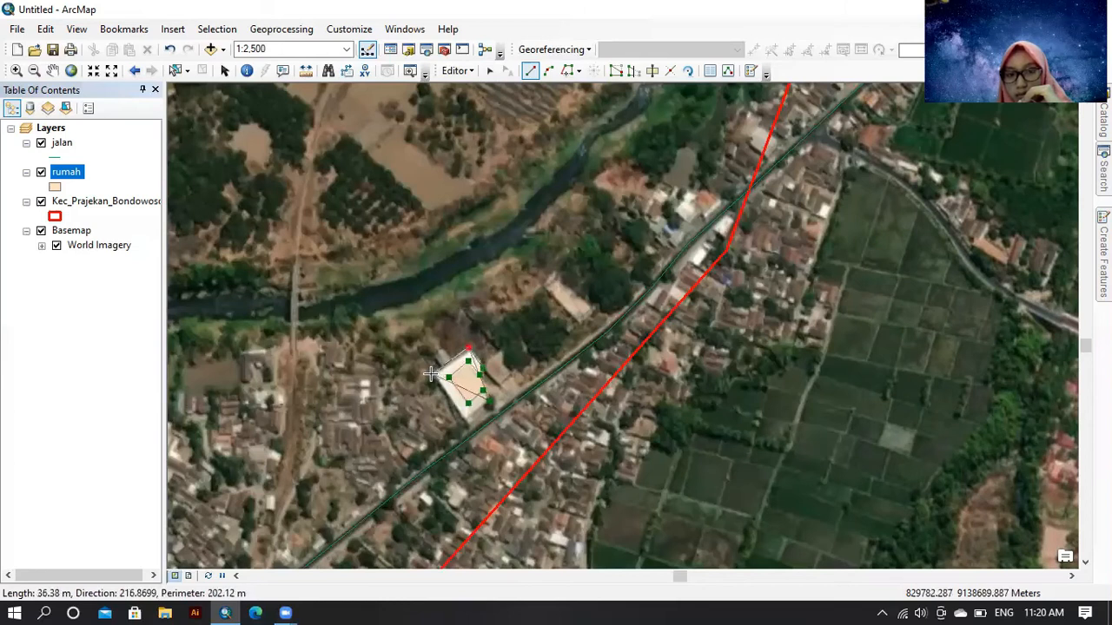
left_click(430, 373)
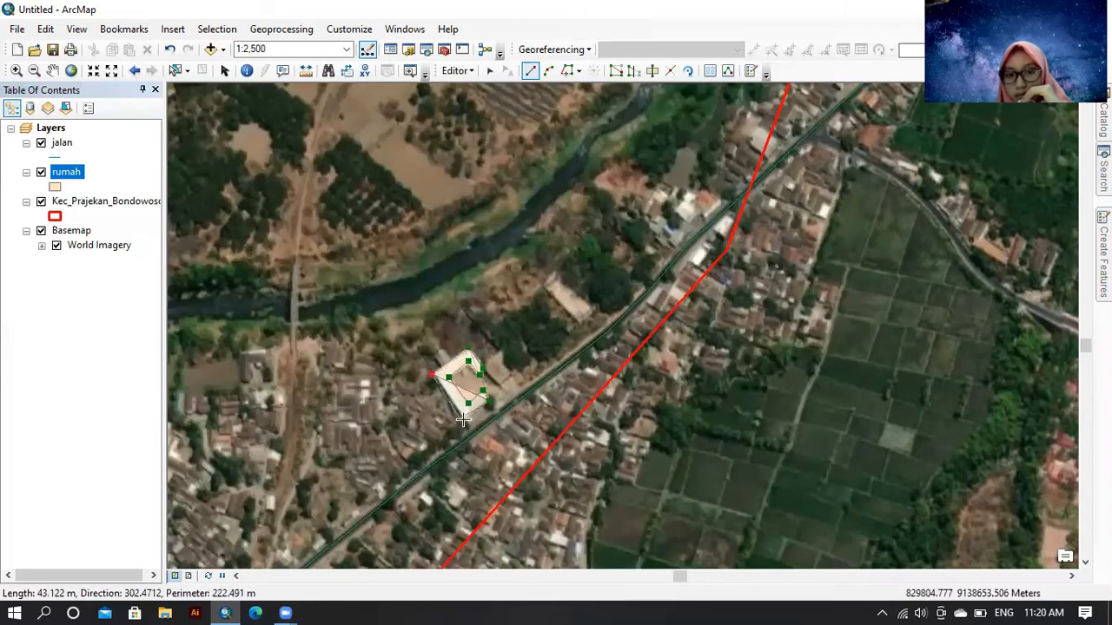
left_click(463, 420)
right_click(463, 422)
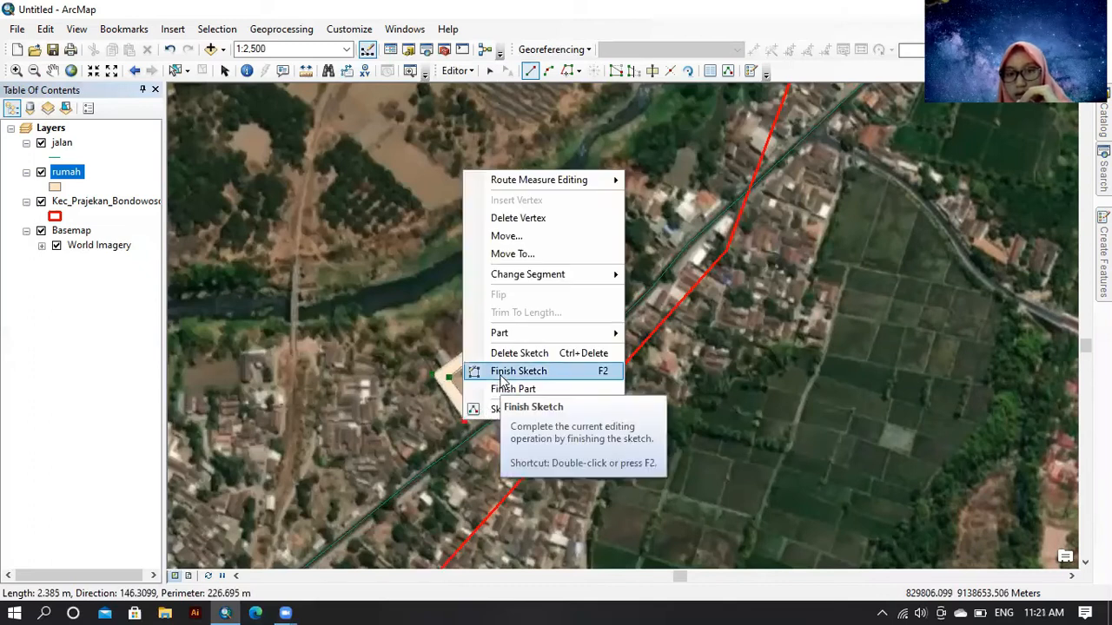
left_click(500, 374)
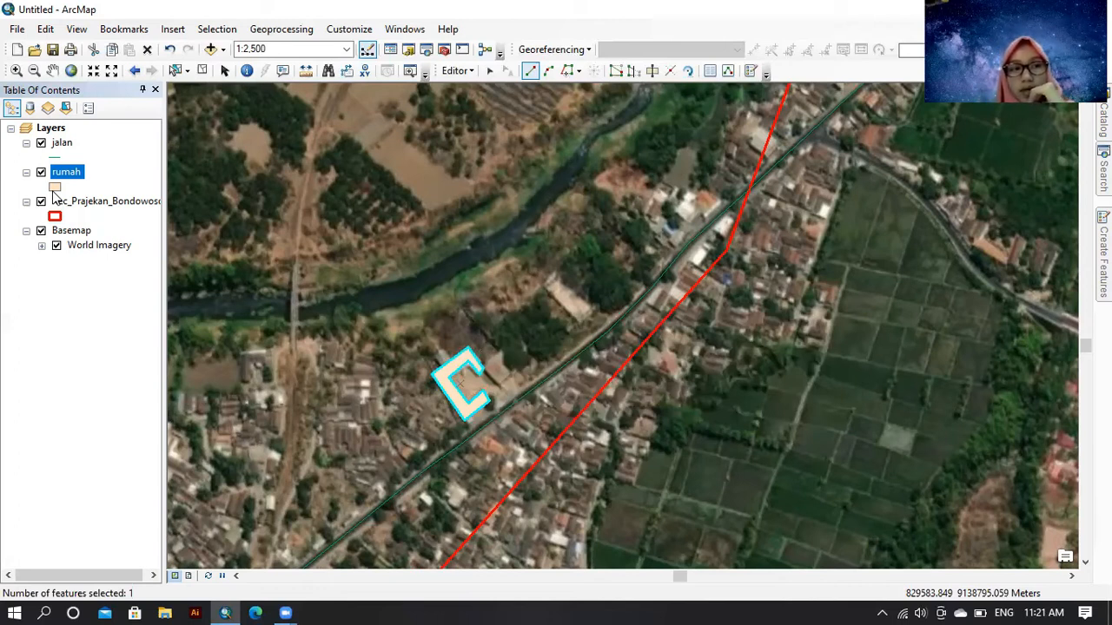
Change the rumah layer's symbol to the Hollow fill style
right_click(54, 190)
left_click(56, 191)
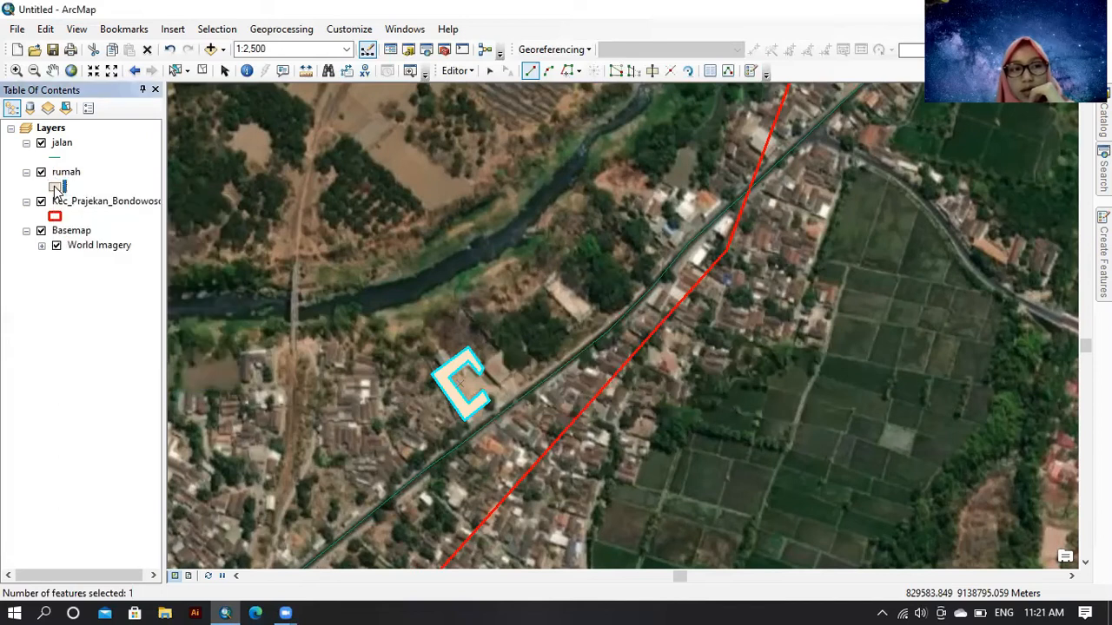
left_click(399, 283)
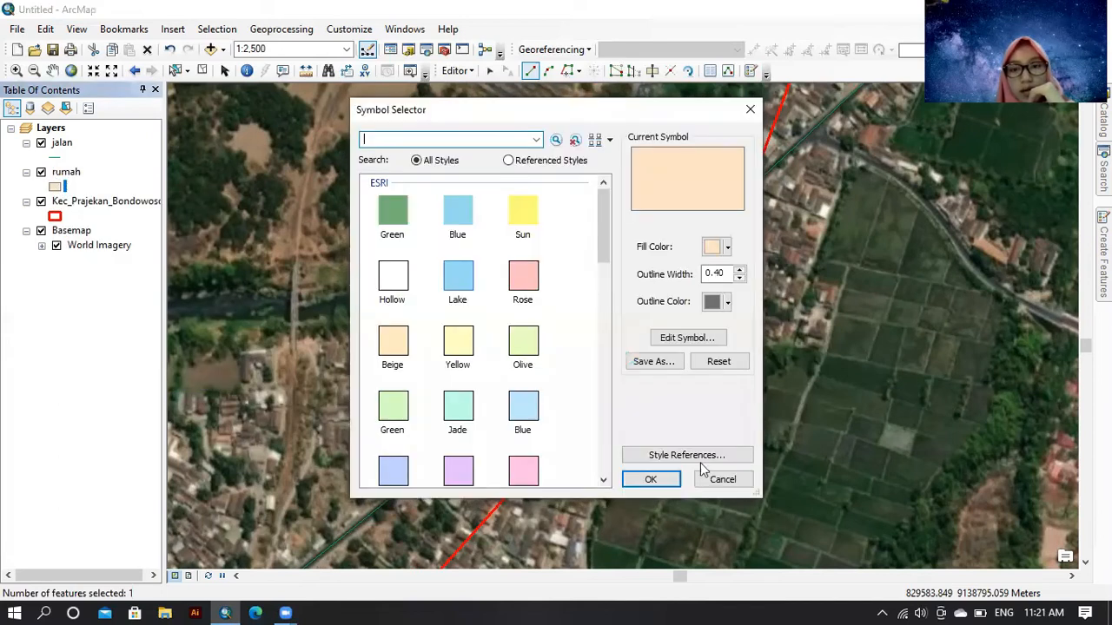
left_click(651, 479)
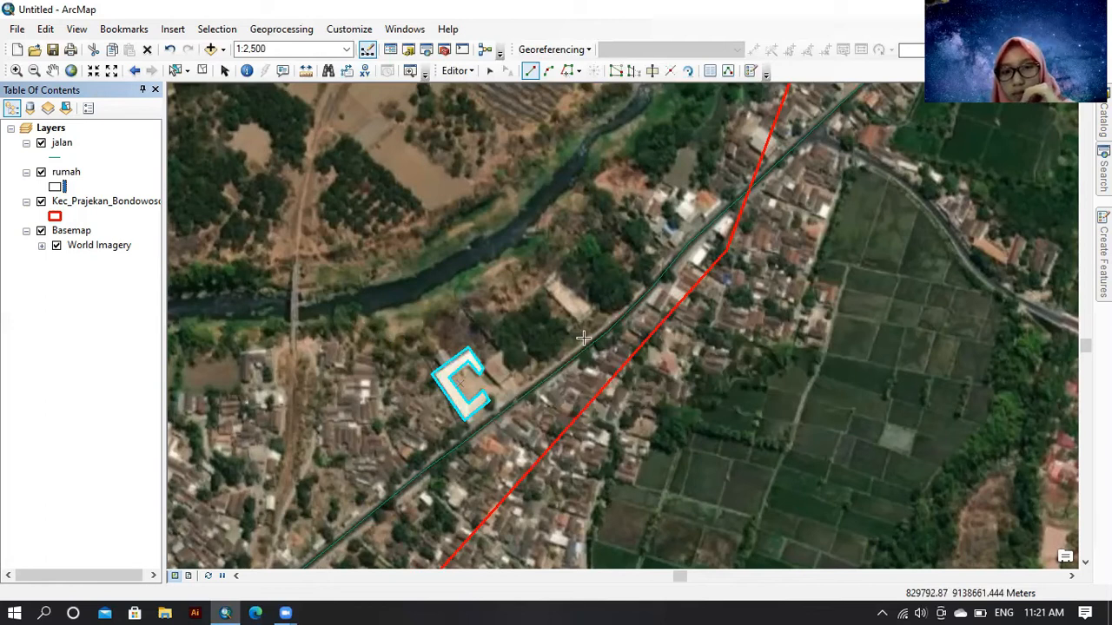
Digitize the L-shaped building west of the brown track, south of the river, as a rumah polygon with a perimeter of about 110 m
left_click(256, 364)
left_click(254, 364)
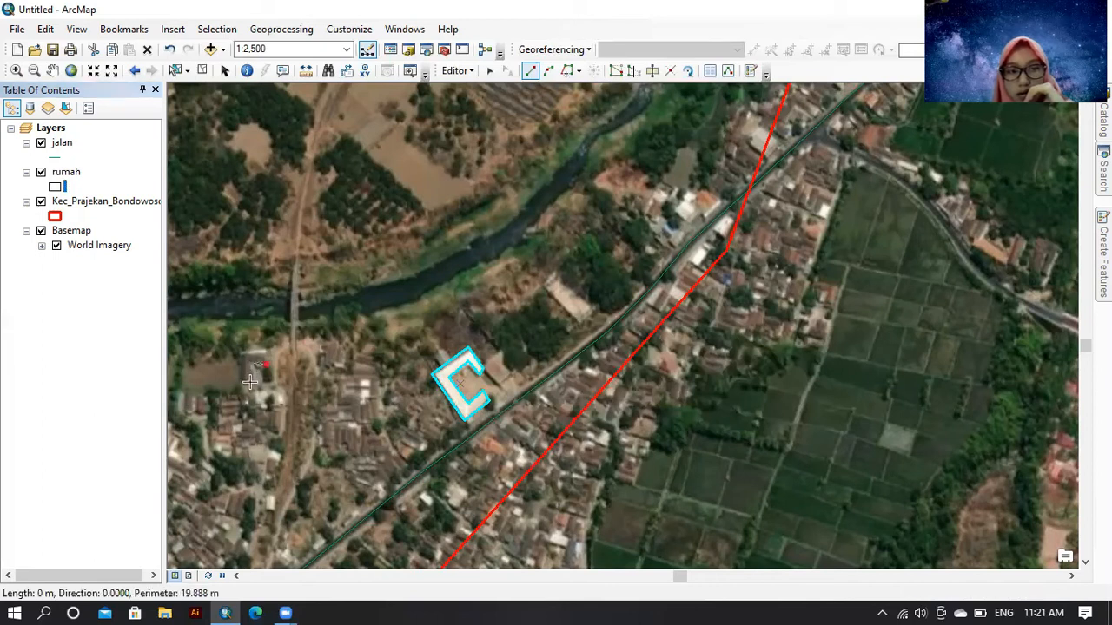
left_click(250, 381)
left_click(242, 383)
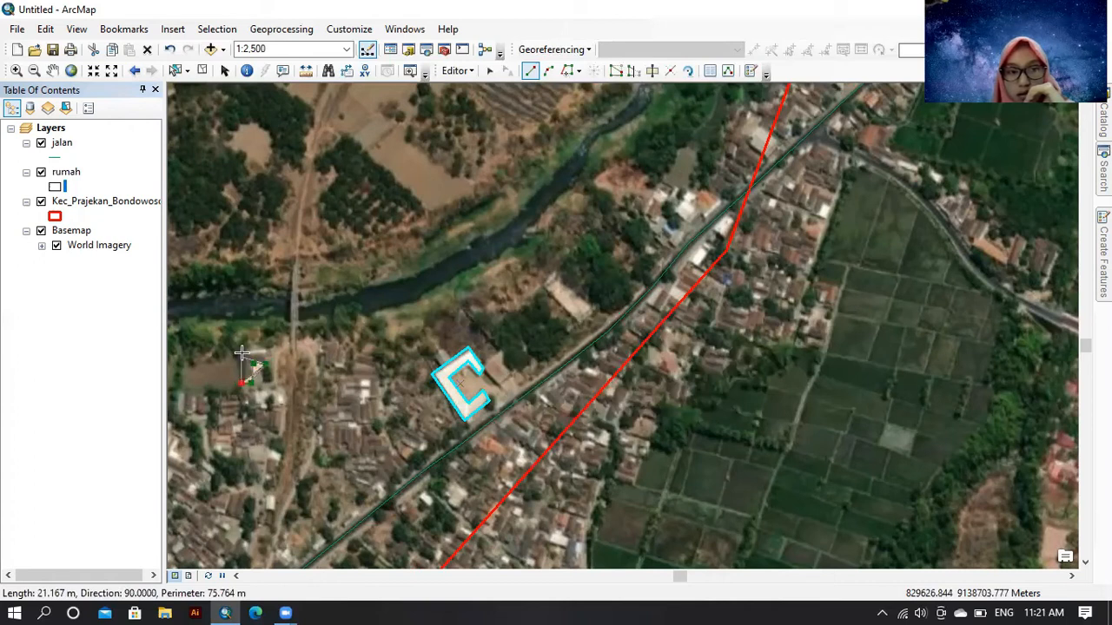
left_click(242, 354)
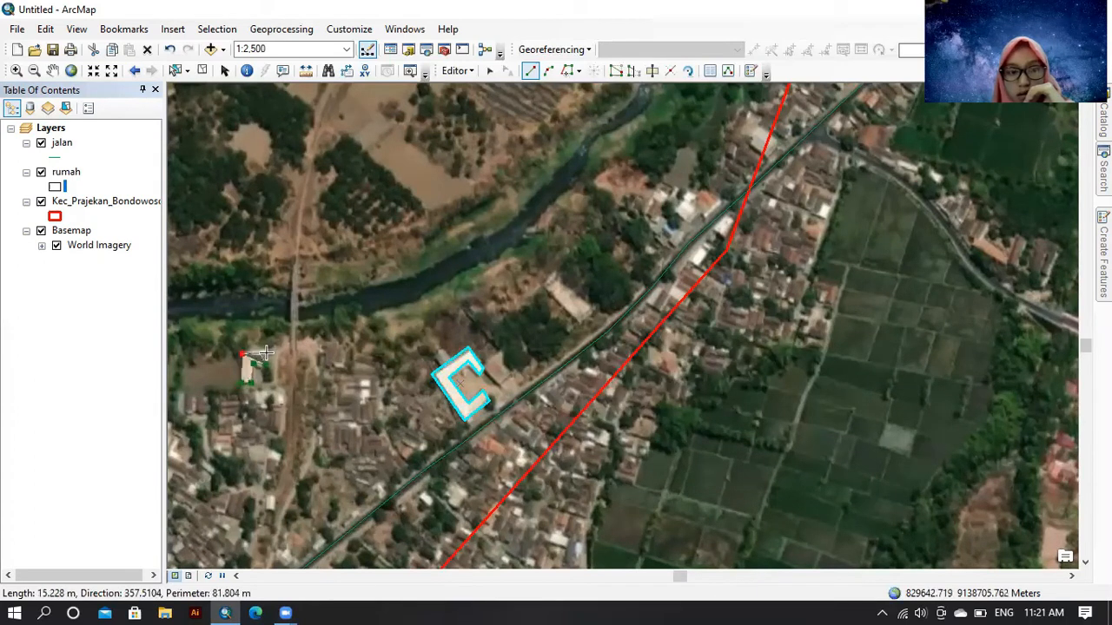
right_click(267, 351)
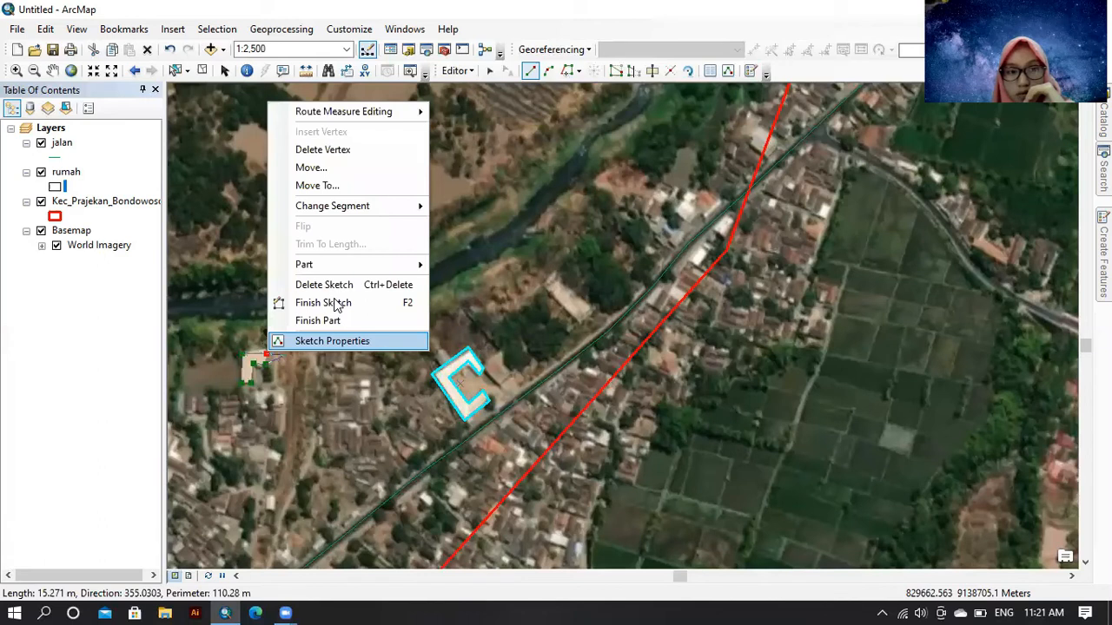
left_click(337, 304)
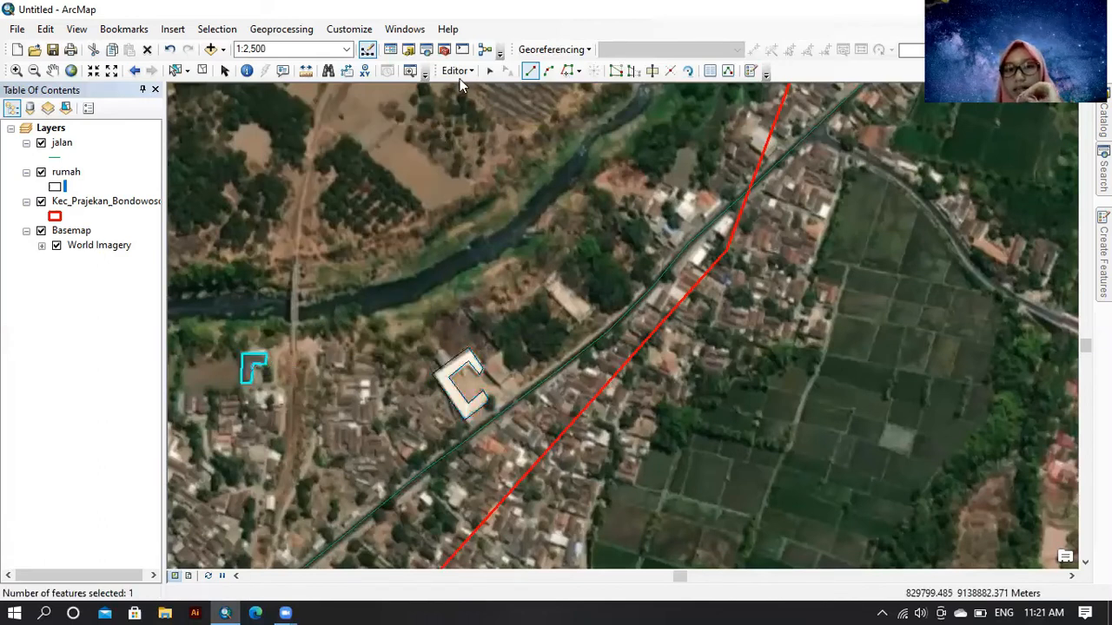
Save the edits to the rumah layer and end the edit session
left_click(457, 70)
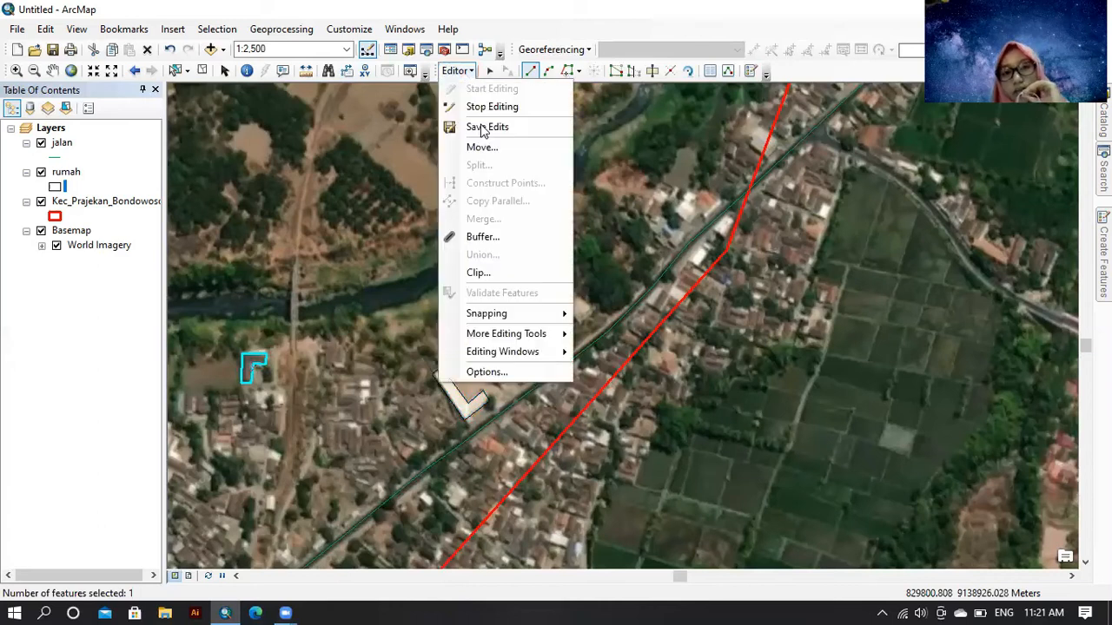
left_click(482, 128)
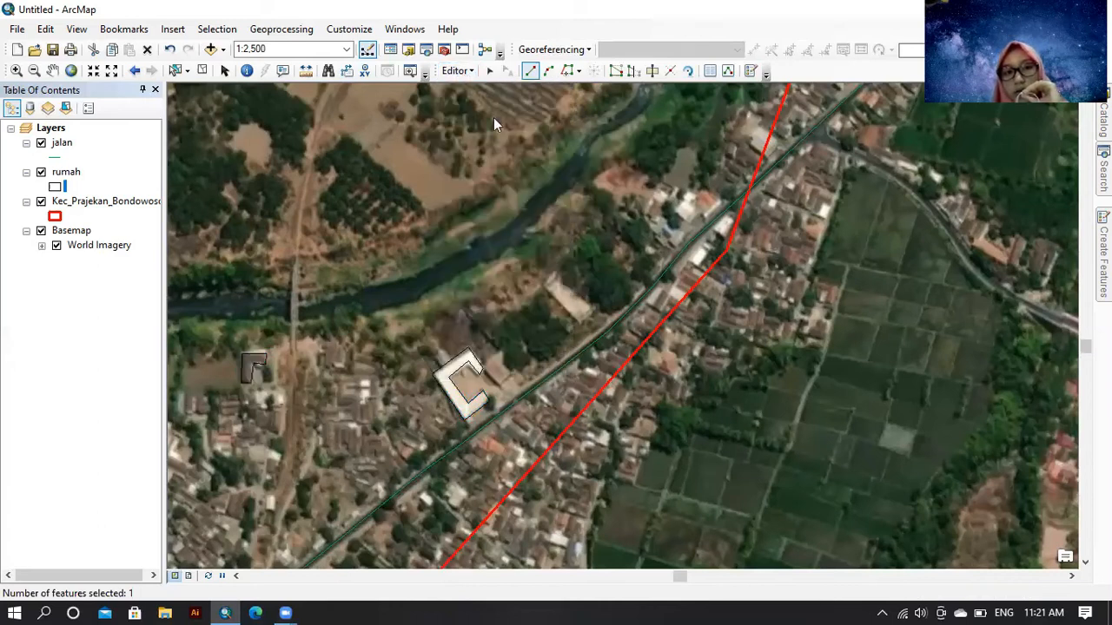
left_click(457, 71)
left_click(496, 110)
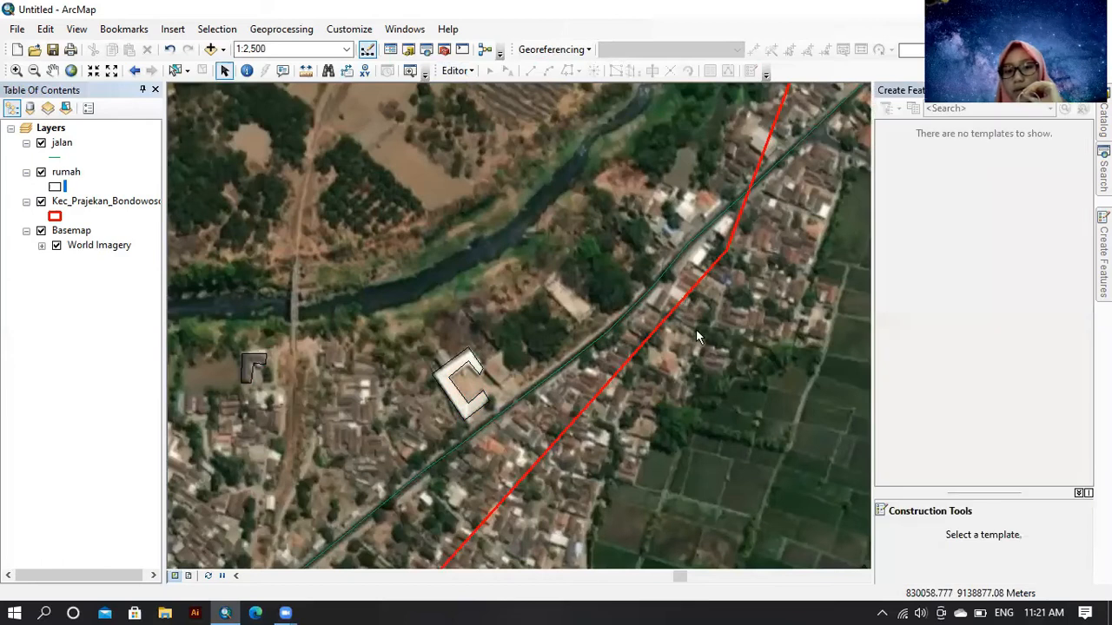
Begin a new shapefile in the PETA folder, naming it sekolah and keeping Point as the feature type
left_click_drag(707, 359, 800, 255)
left_click(52, 70)
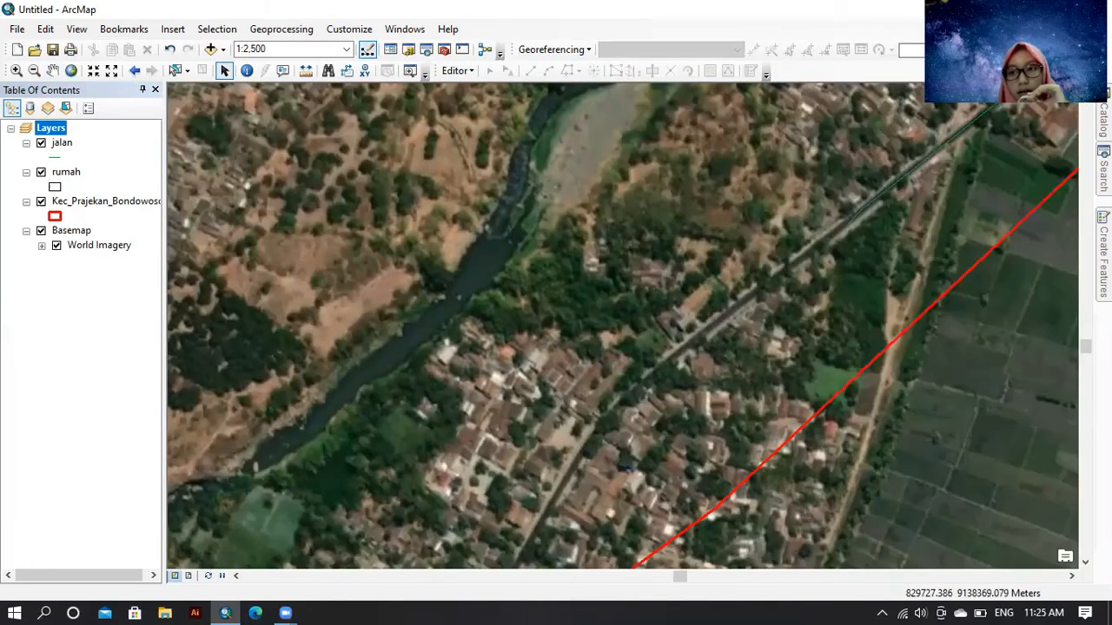
left_click(1103, 119)
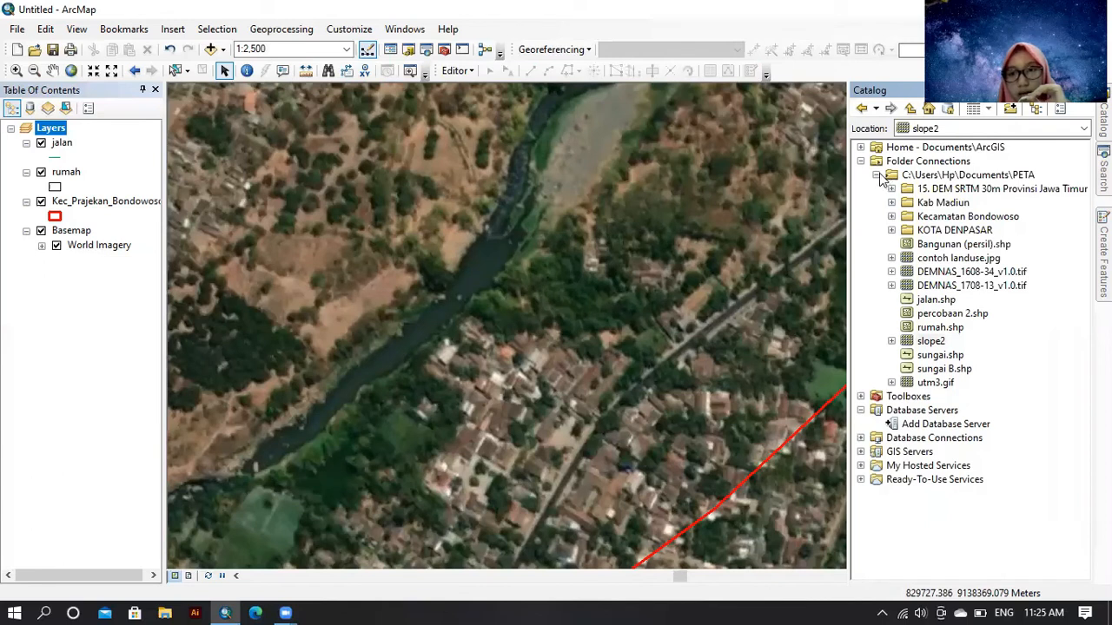
right_click(886, 179)
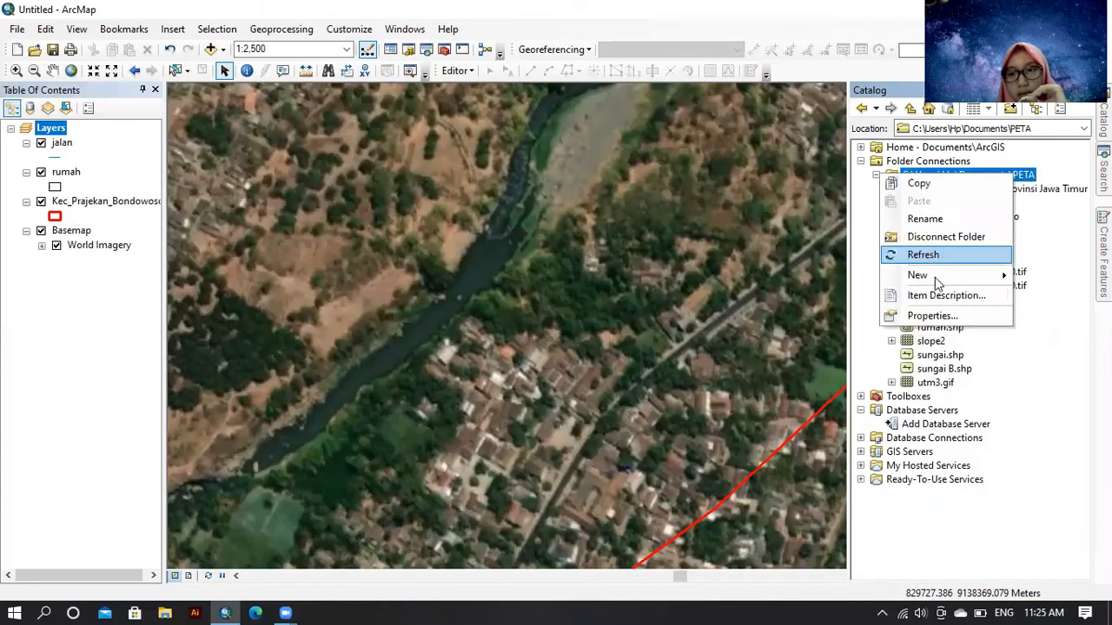
mouse_move(935, 277)
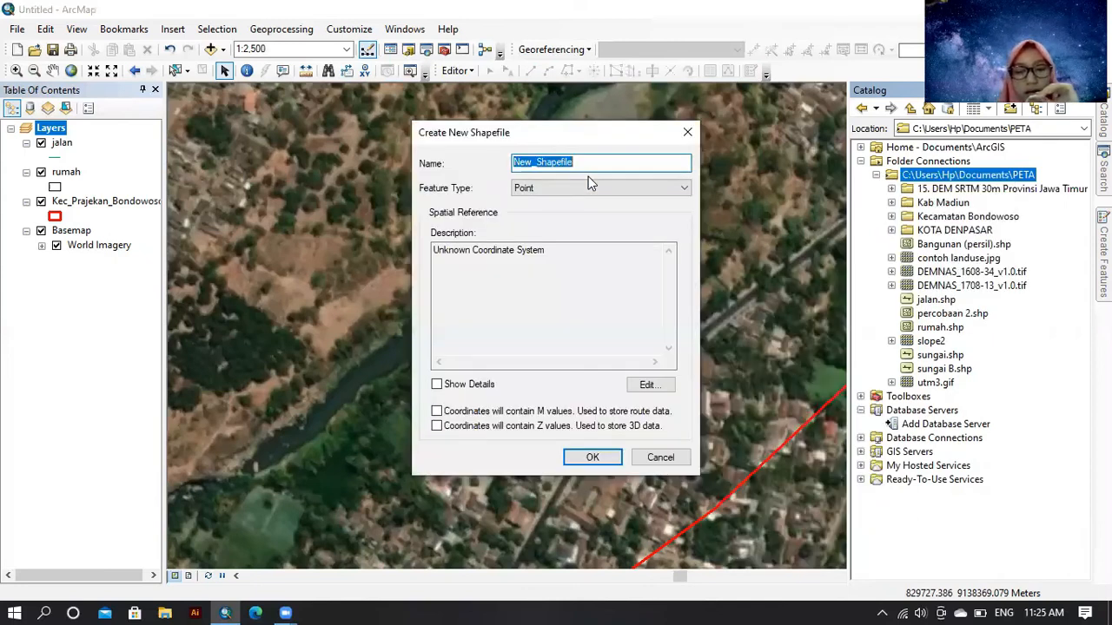
key("BackSpace")
type("sekolah")
left_click(625, 186)
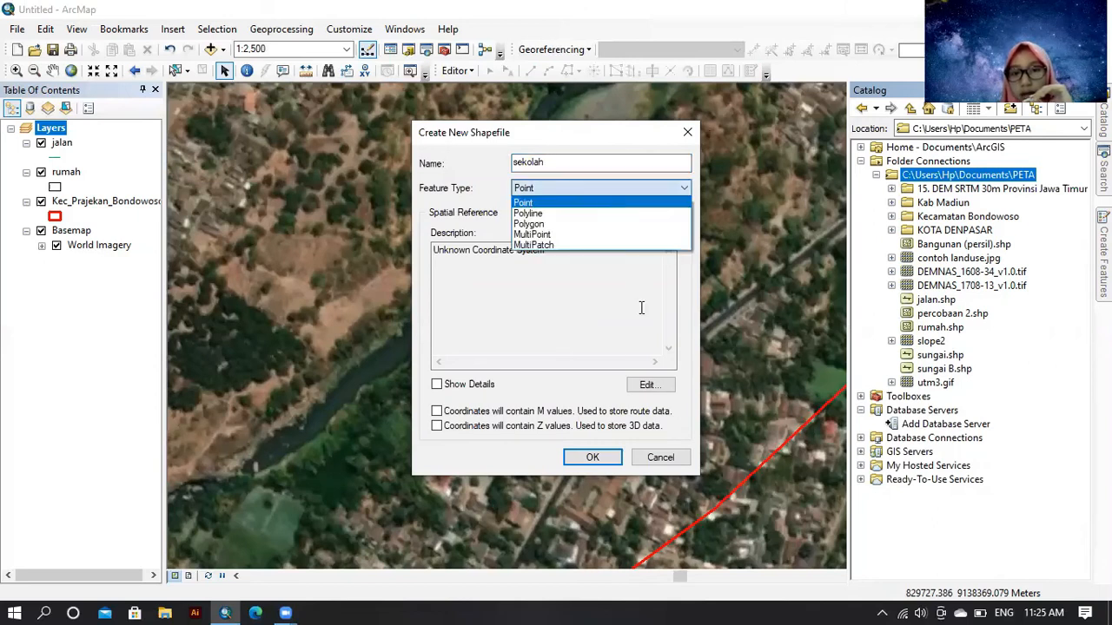
left_click(640, 391)
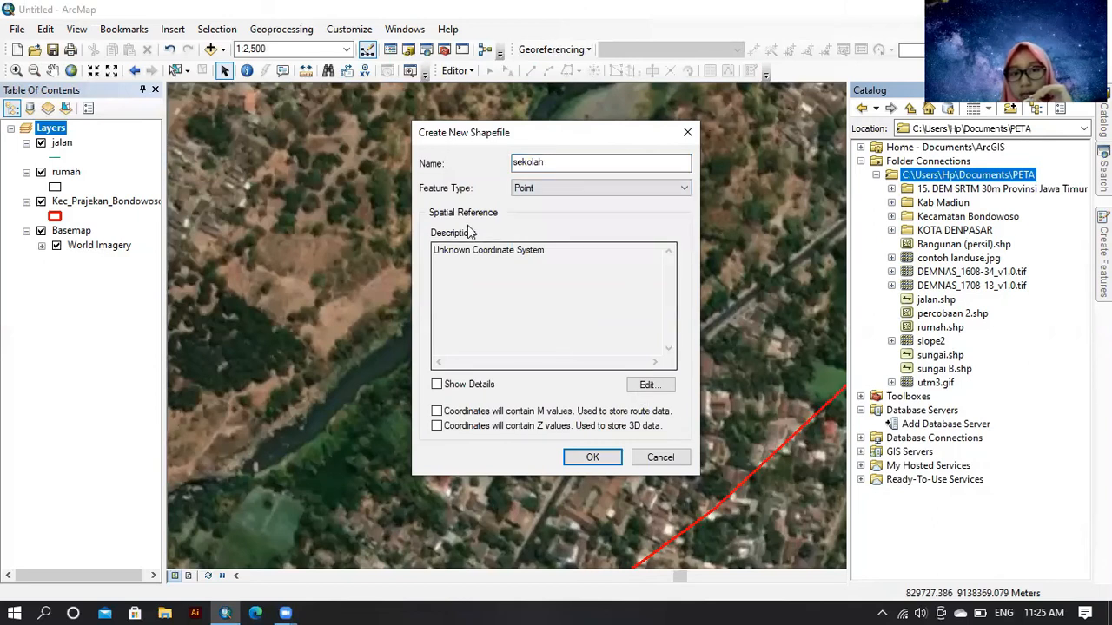
Assign the projected coordinate system WGS 1984 UTM Zone 49S to the sekolah shapefile and create it
left_click(647, 388)
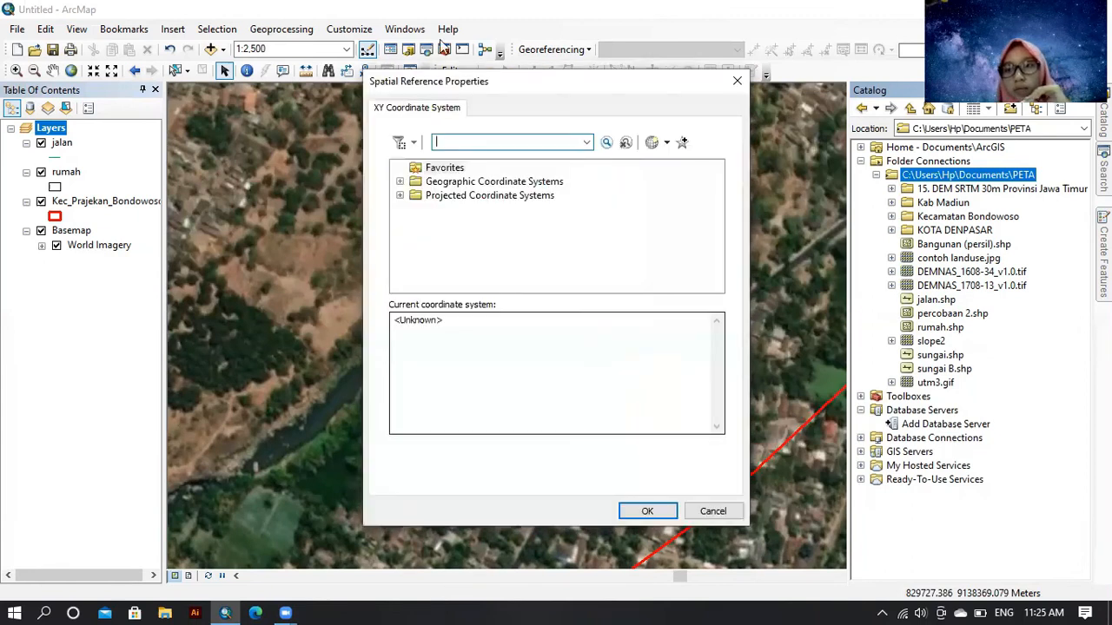
left_click(400, 196)
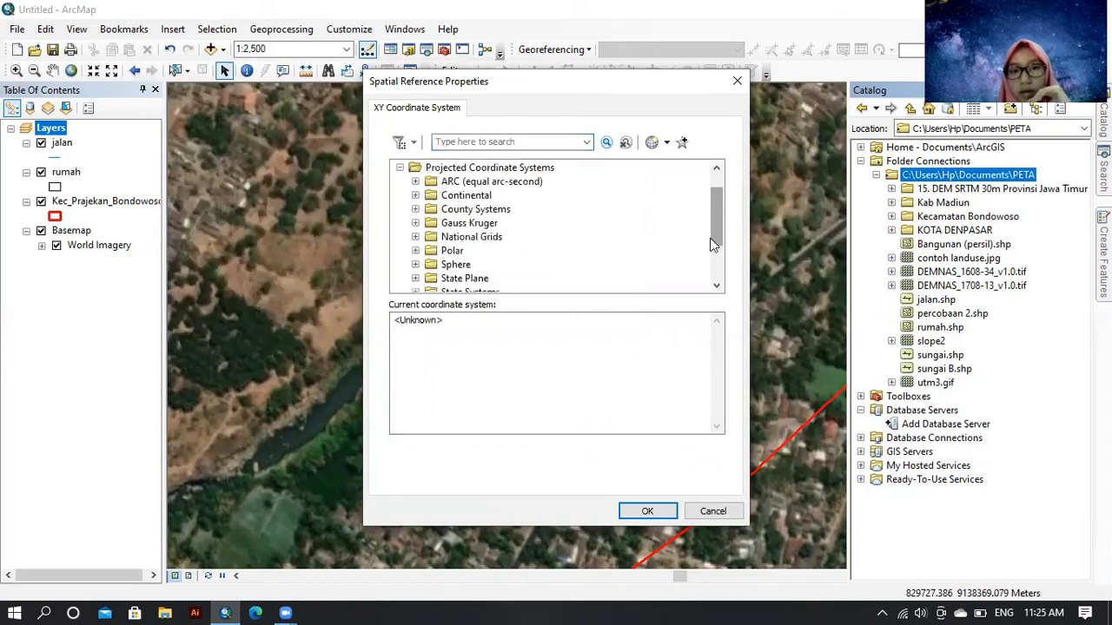
scroll(426, 260, "down", 2)
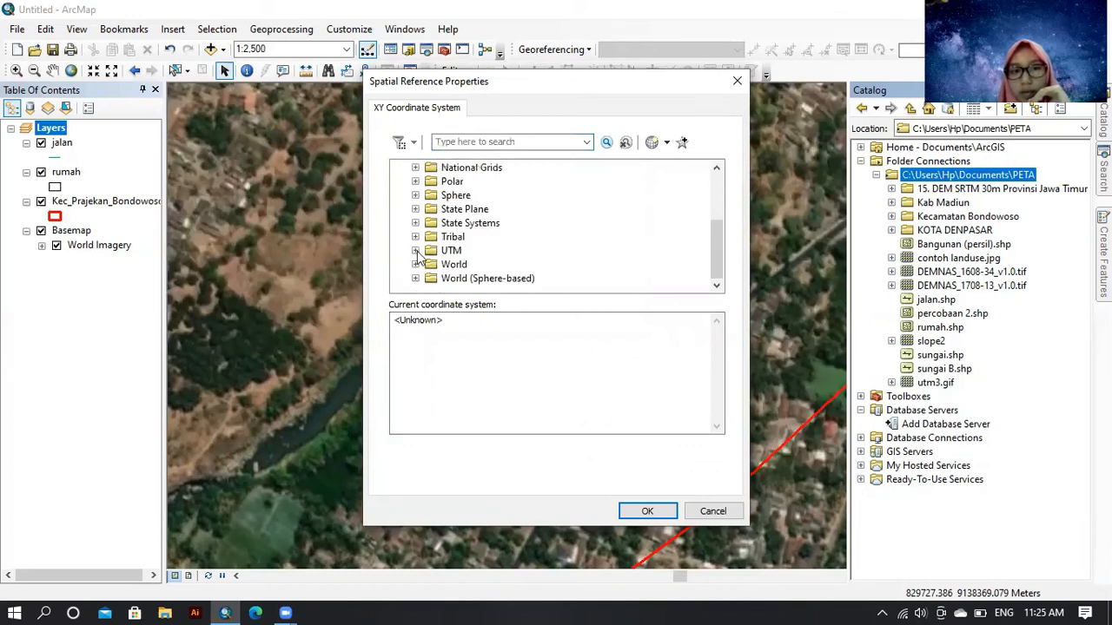
left_click(415, 250)
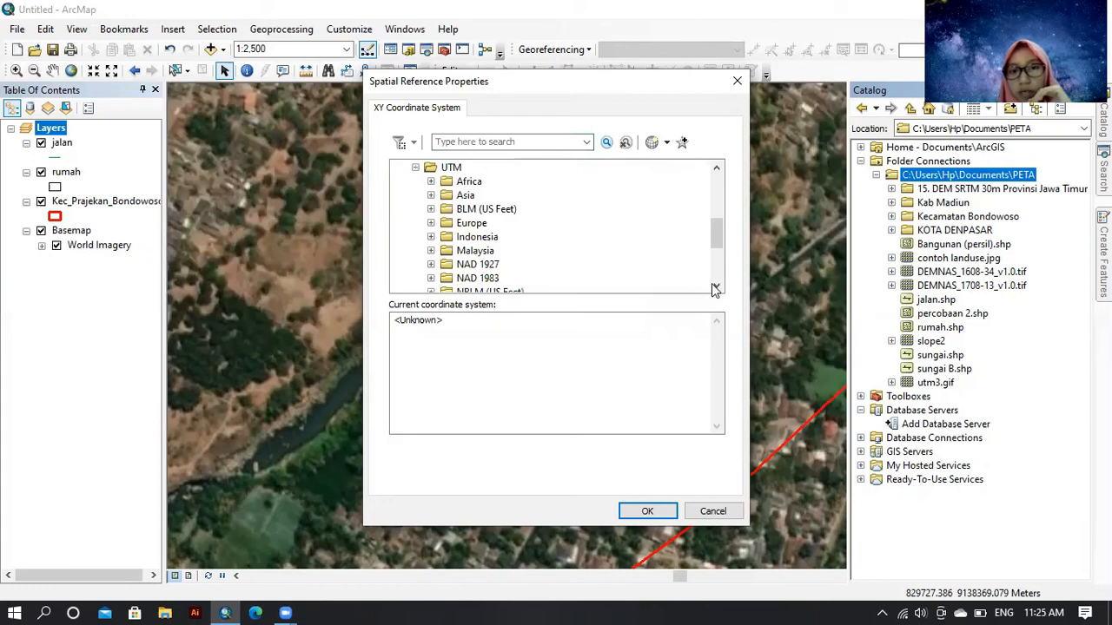
scroll(469, 253, "down", 3)
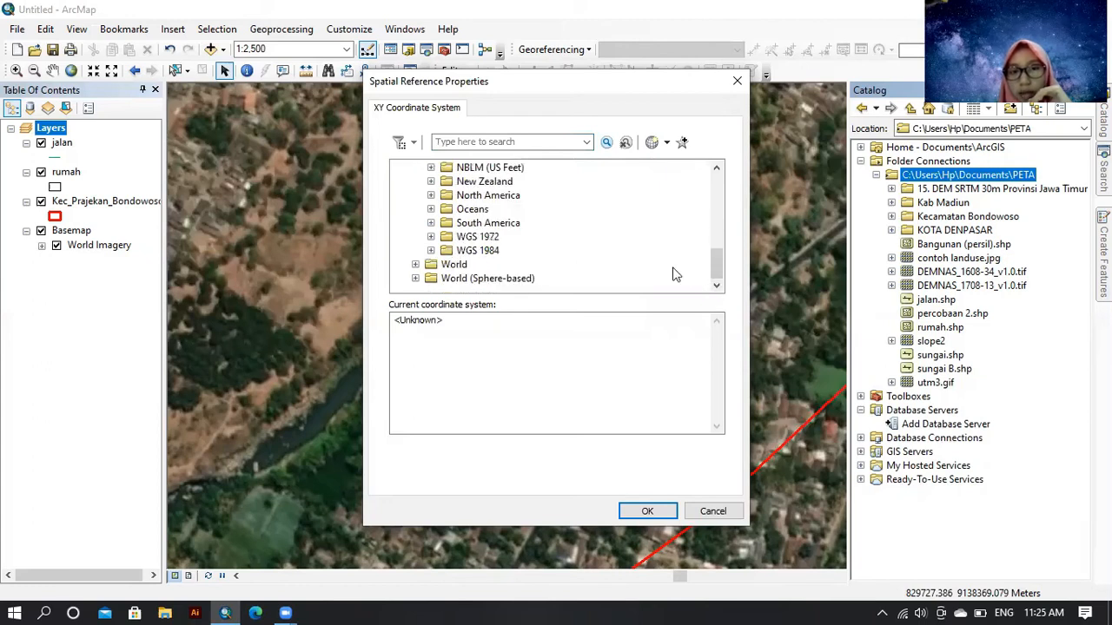
left_click(431, 250)
left_click(444, 278)
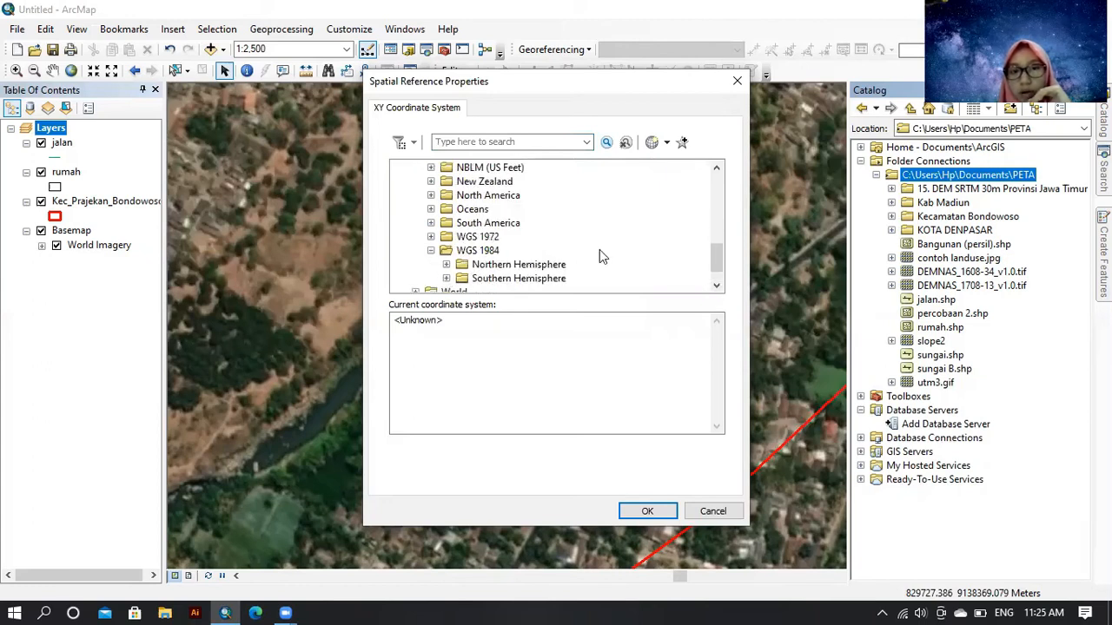
scroll(599, 250, "down", 3)
left_click_drag(710, 236, 715, 248)
scroll(719, 263, "down", 7)
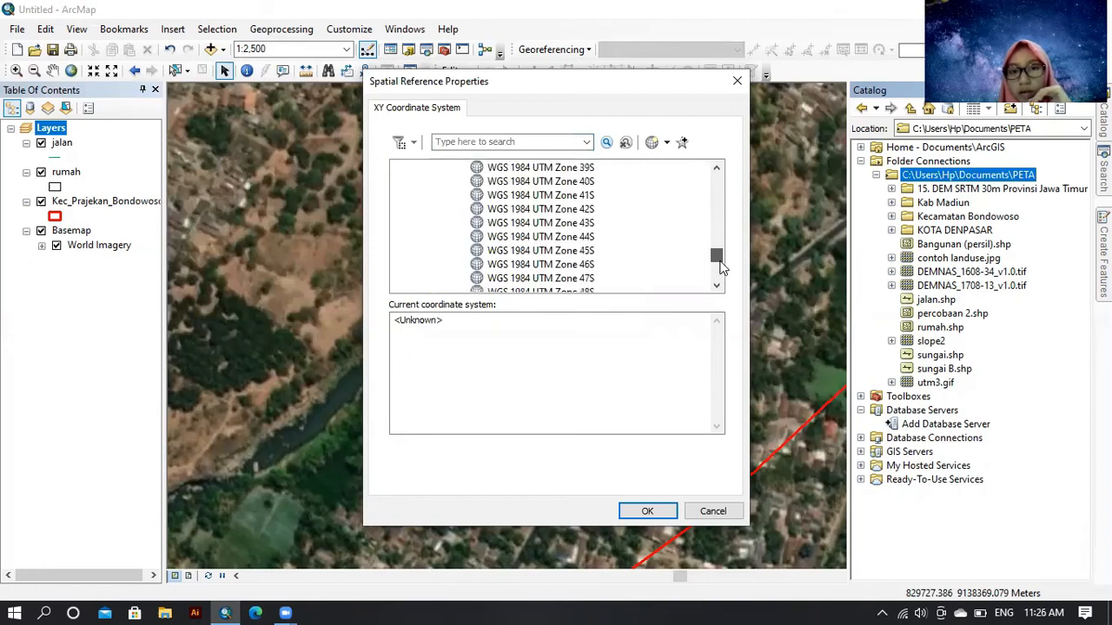
left_click(587, 250)
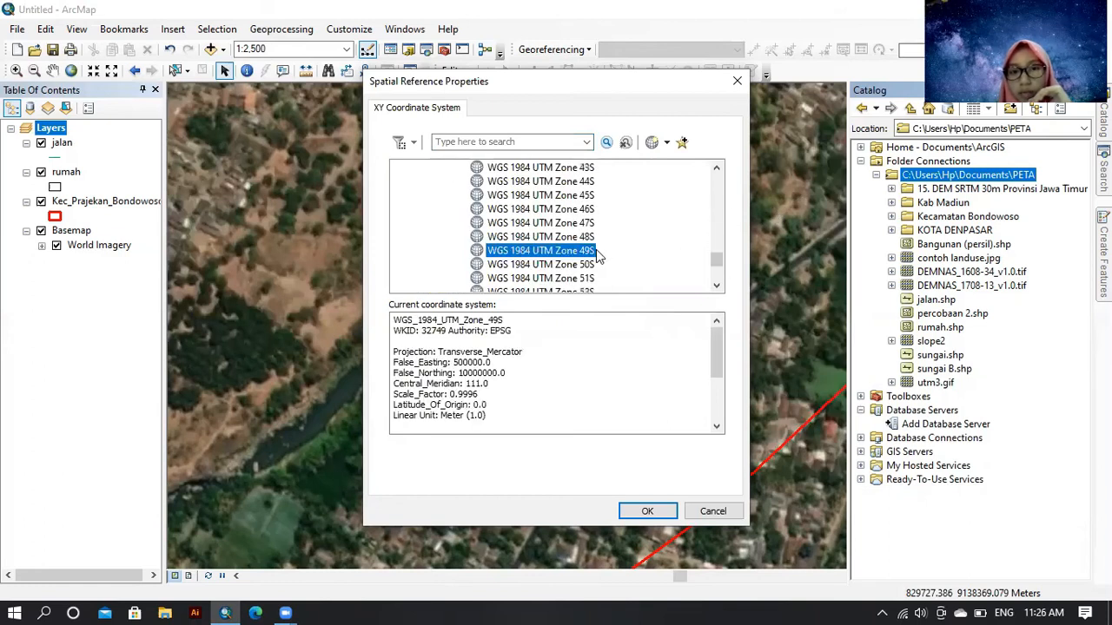
left_click(647, 511)
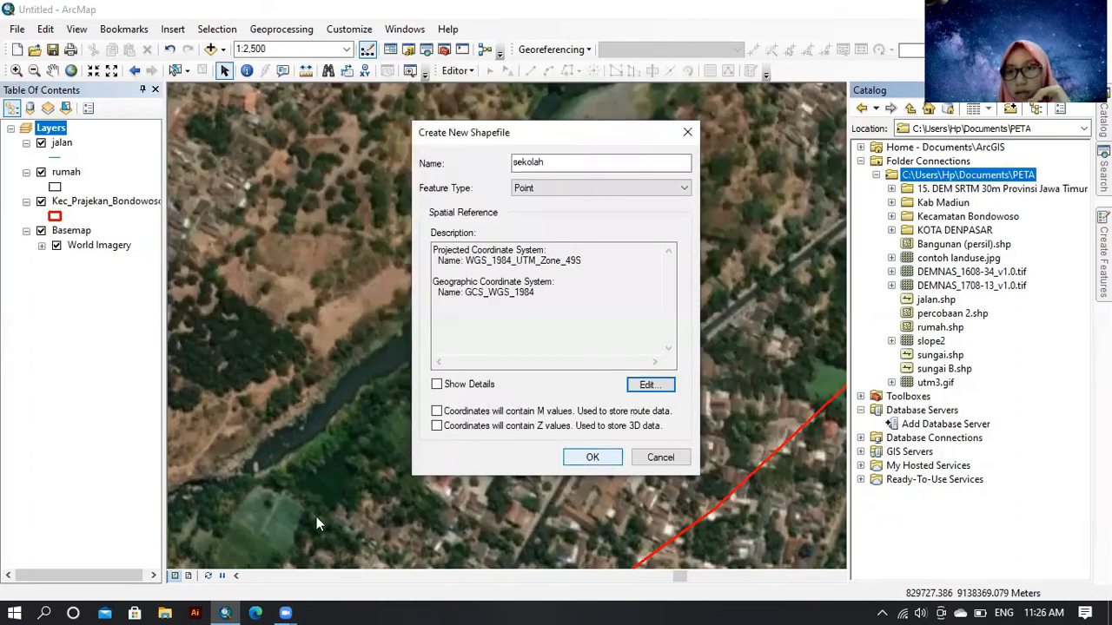
left_click(607, 458)
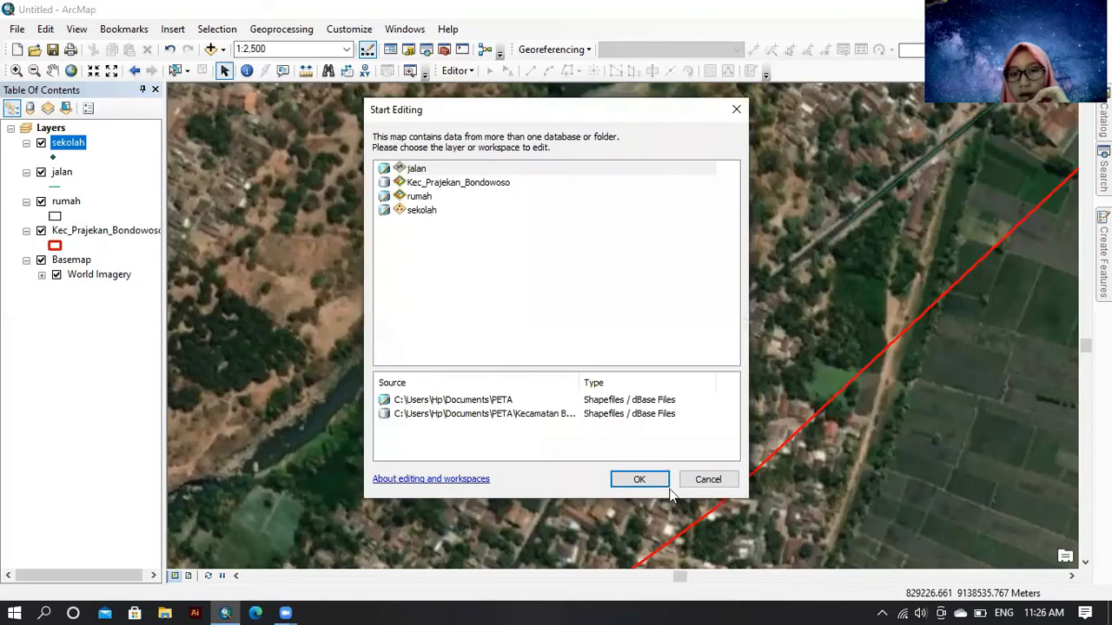
Place two sekolah points among the buildings, one on each side of the main road south of the river, and end the edit session
left_click(638, 487)
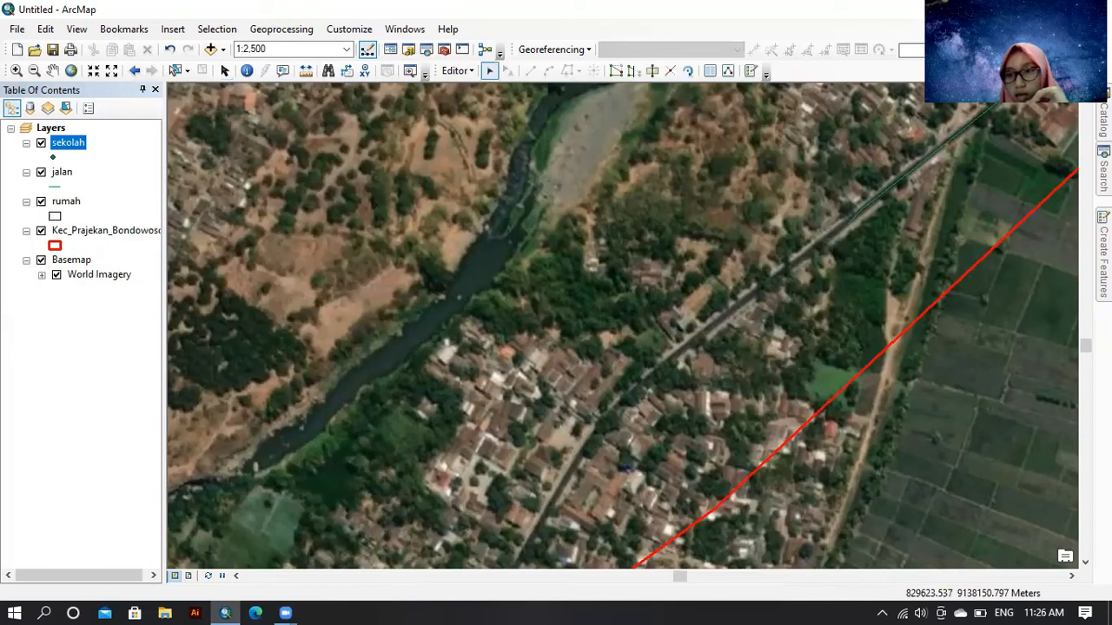
left_click(1104, 257)
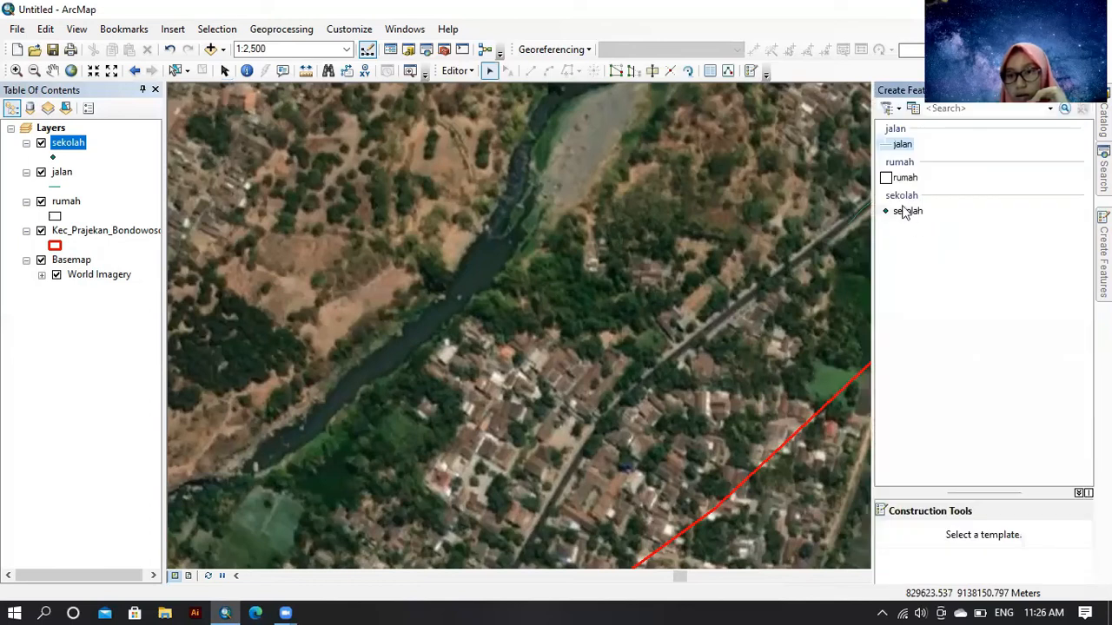
left_click(903, 211)
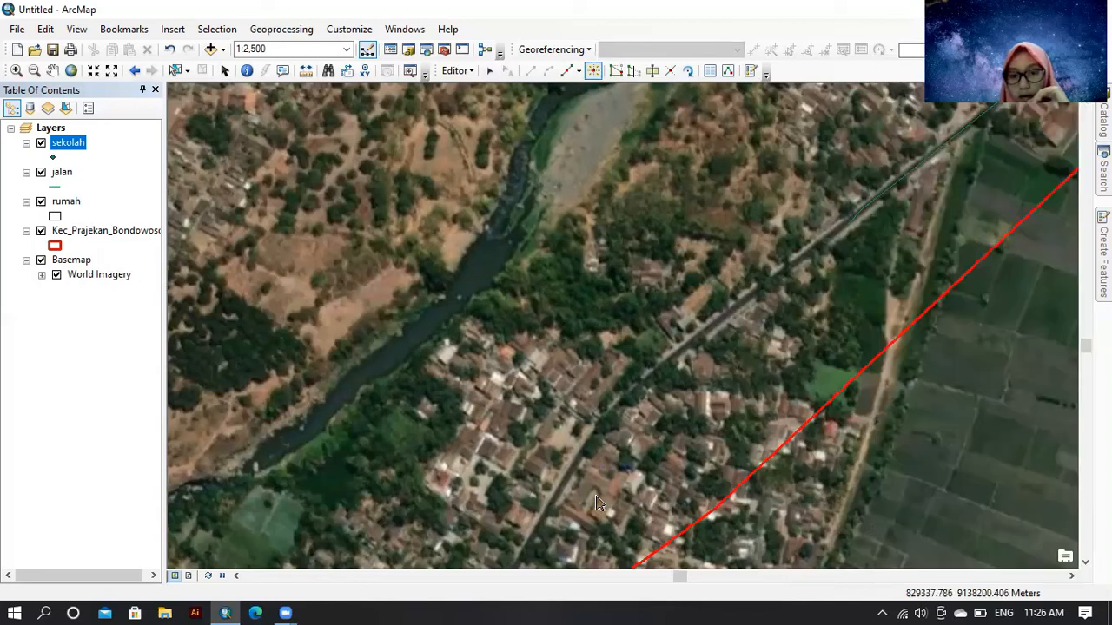
left_click(596, 502)
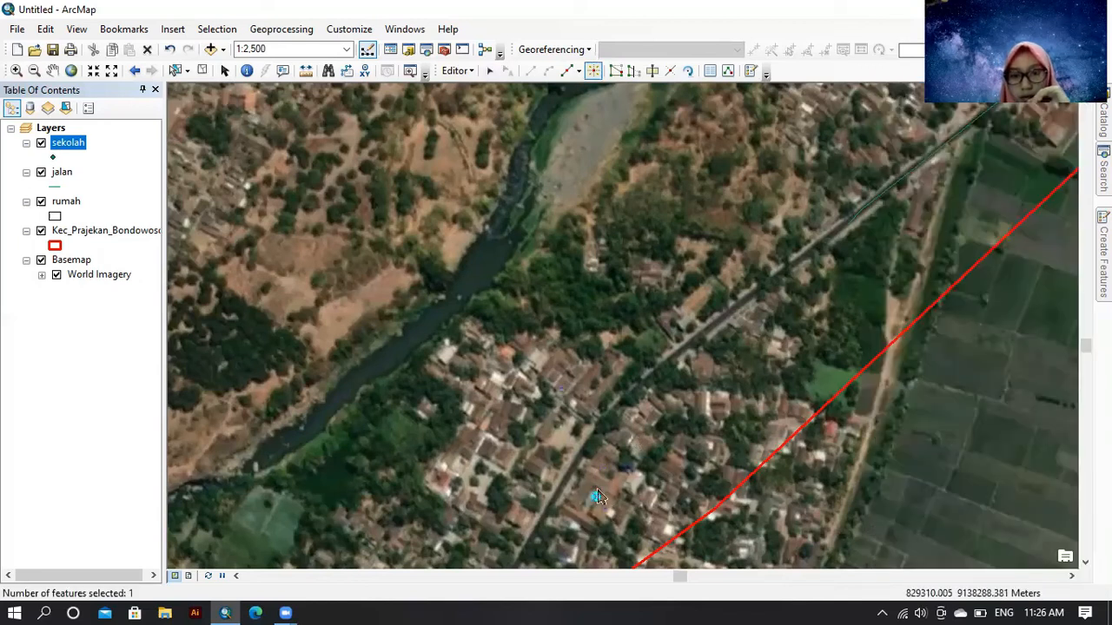
right_click(596, 494)
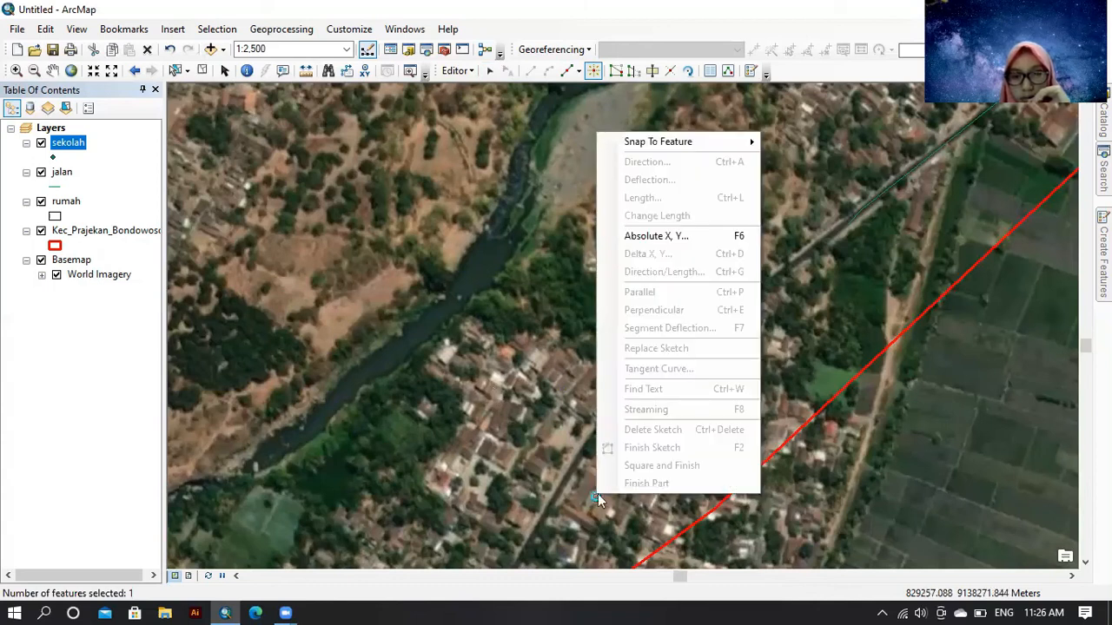
left_click(721, 498)
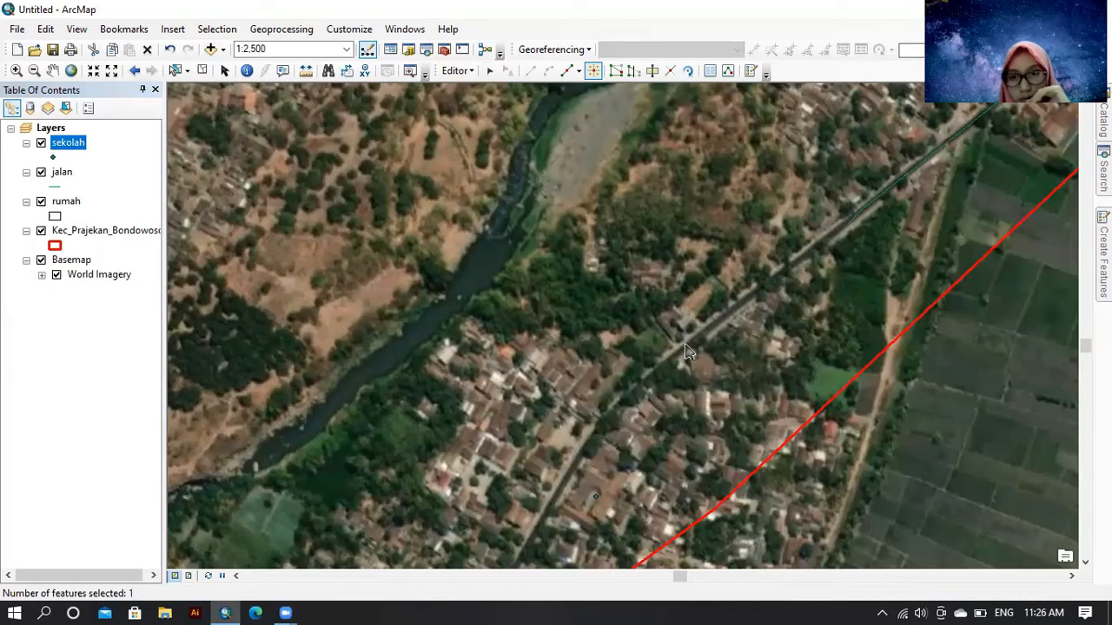
left_click(595, 389)
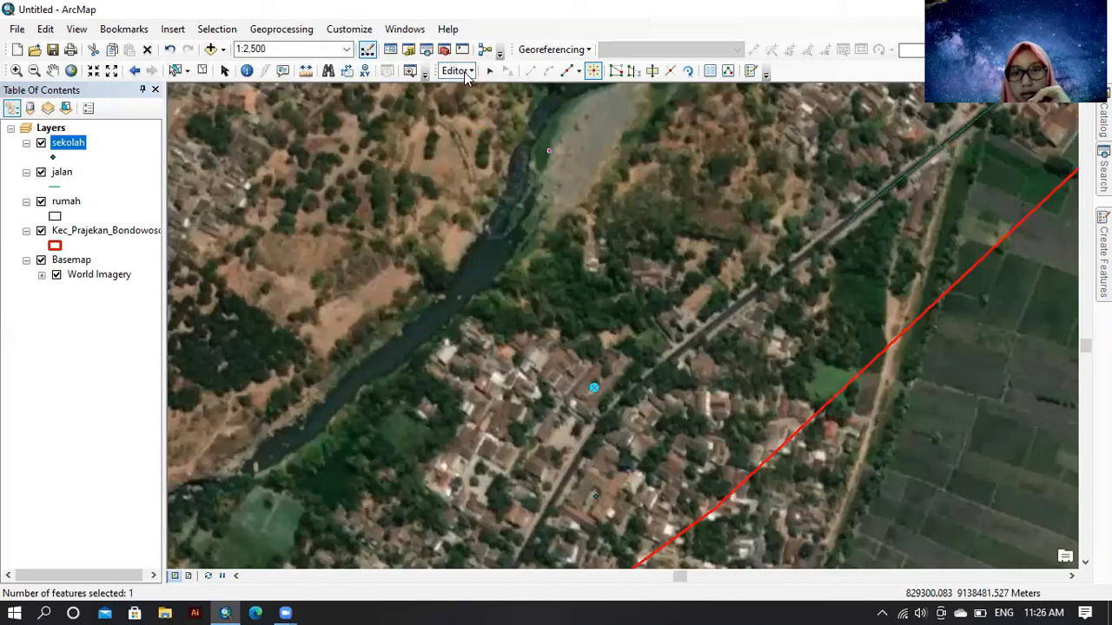
left_click(461, 71)
left_click(477, 110)
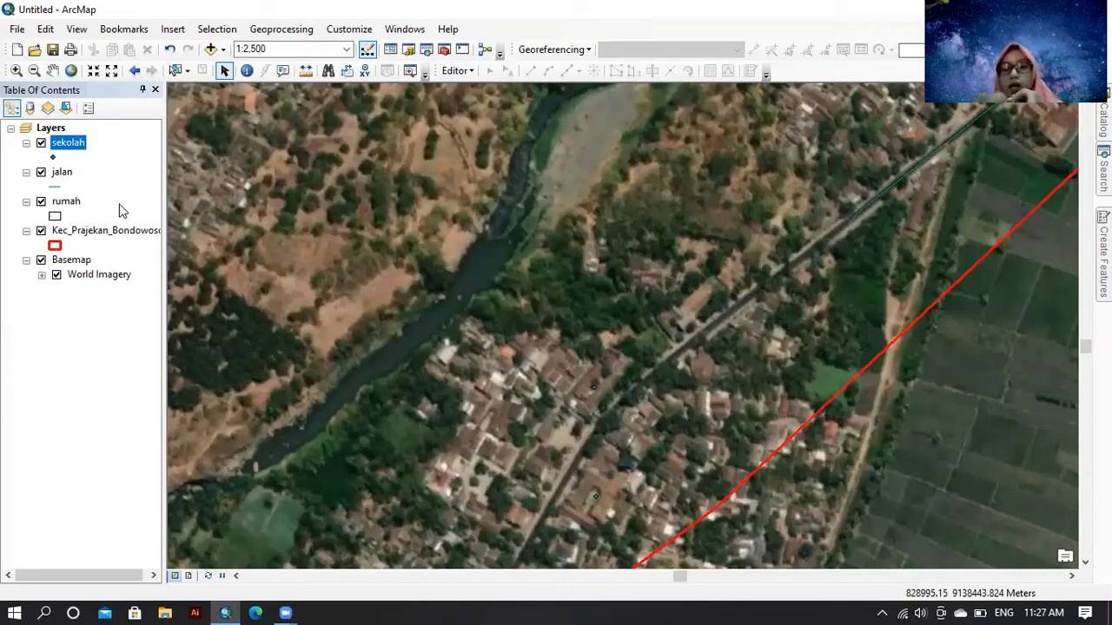
Symbolize the sekolah points with the green Circle 3 marker from the ESRI styles
right_click(55, 159)
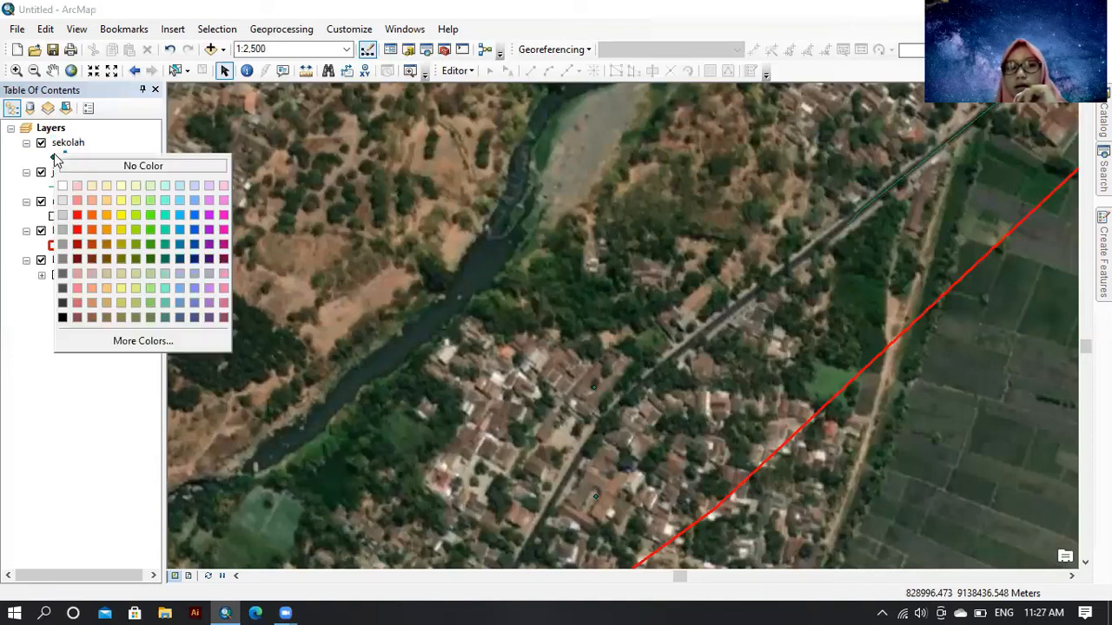
left_click(115, 185)
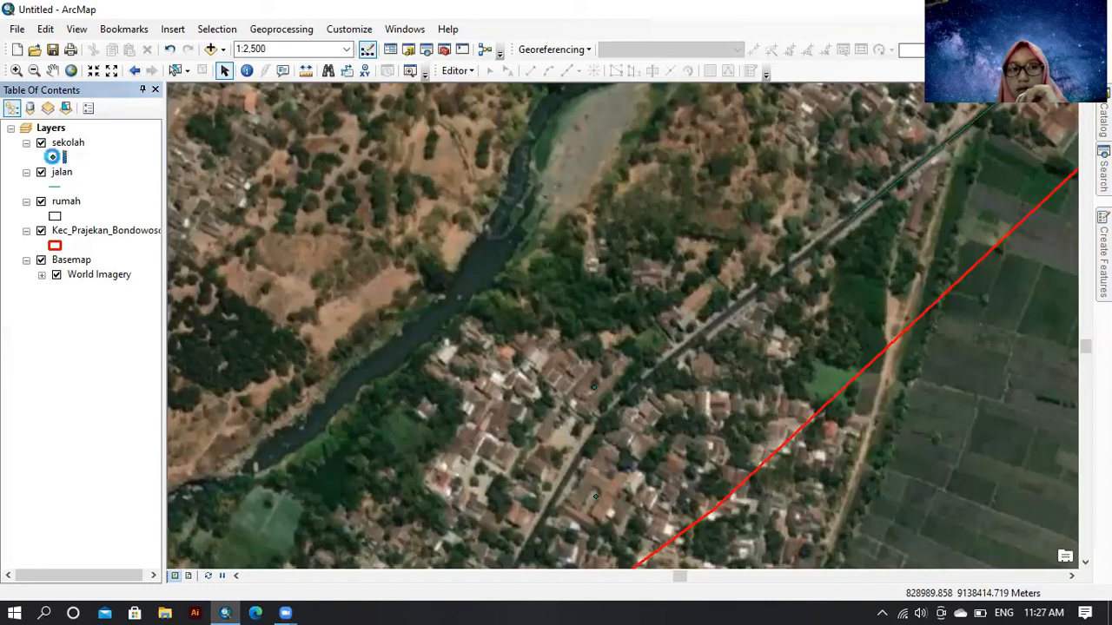
double_click(54, 158)
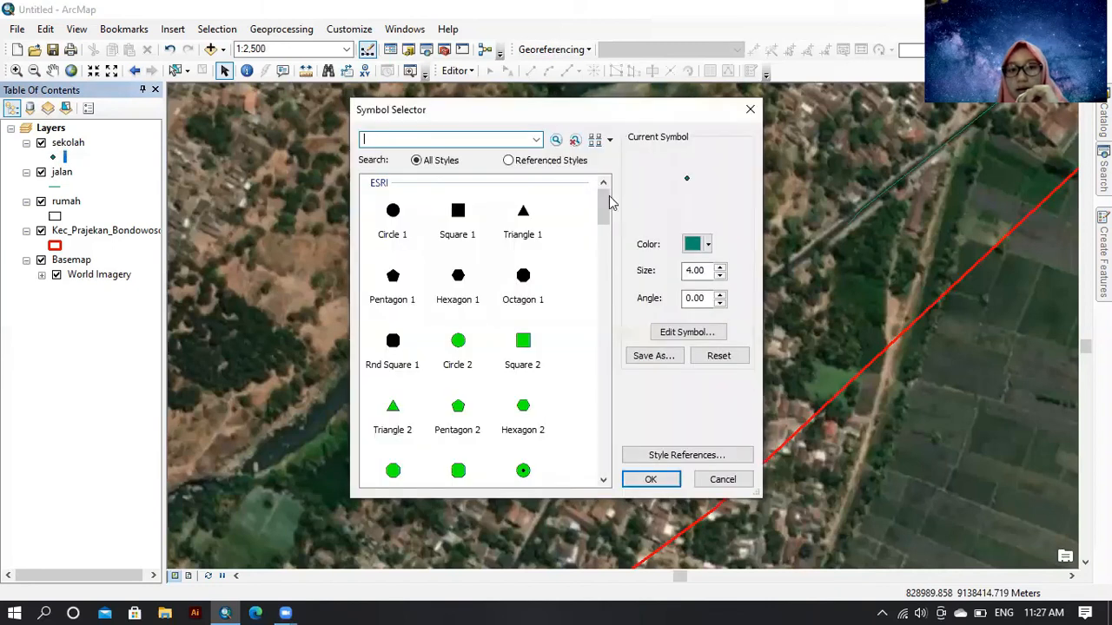
scroll(521, 235, "down", 3)
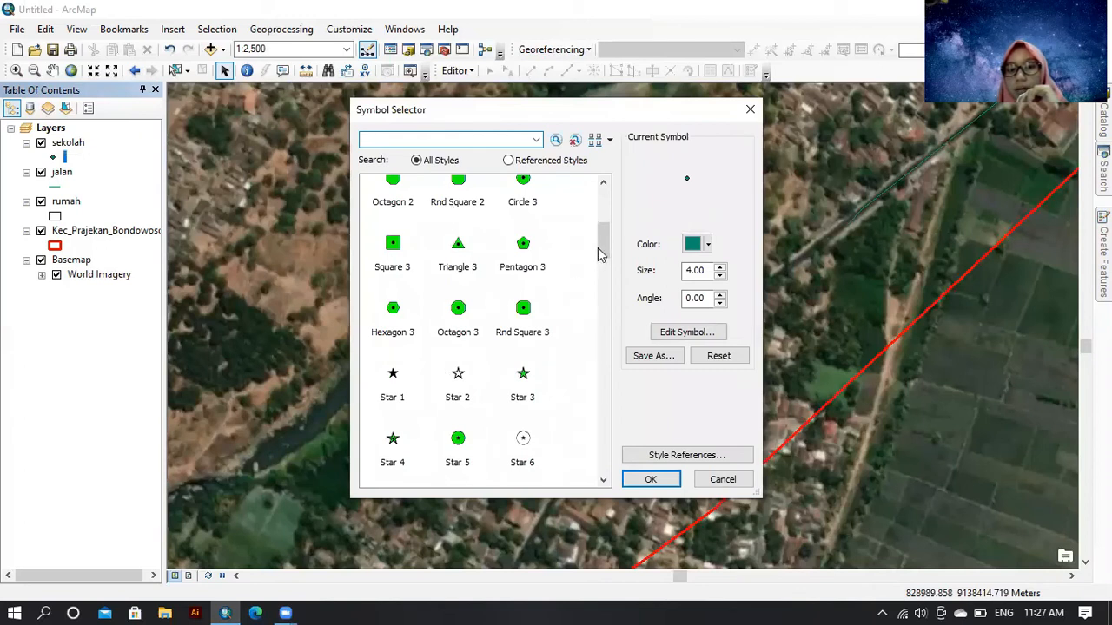
scroll(614, 319, "down", 5)
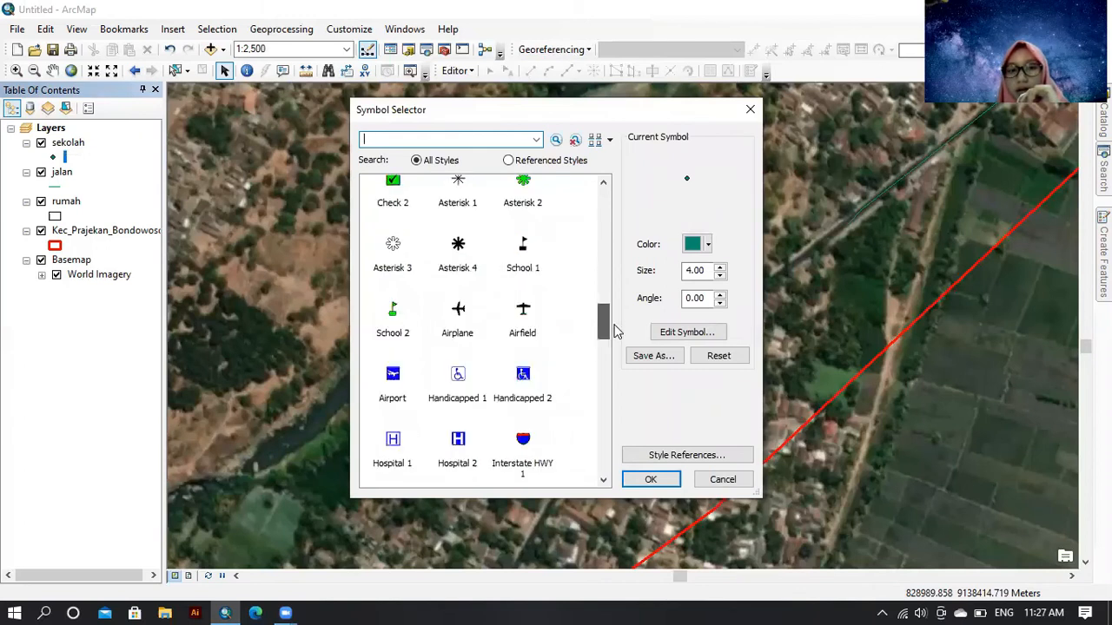
scroll(614, 347, "down", 3)
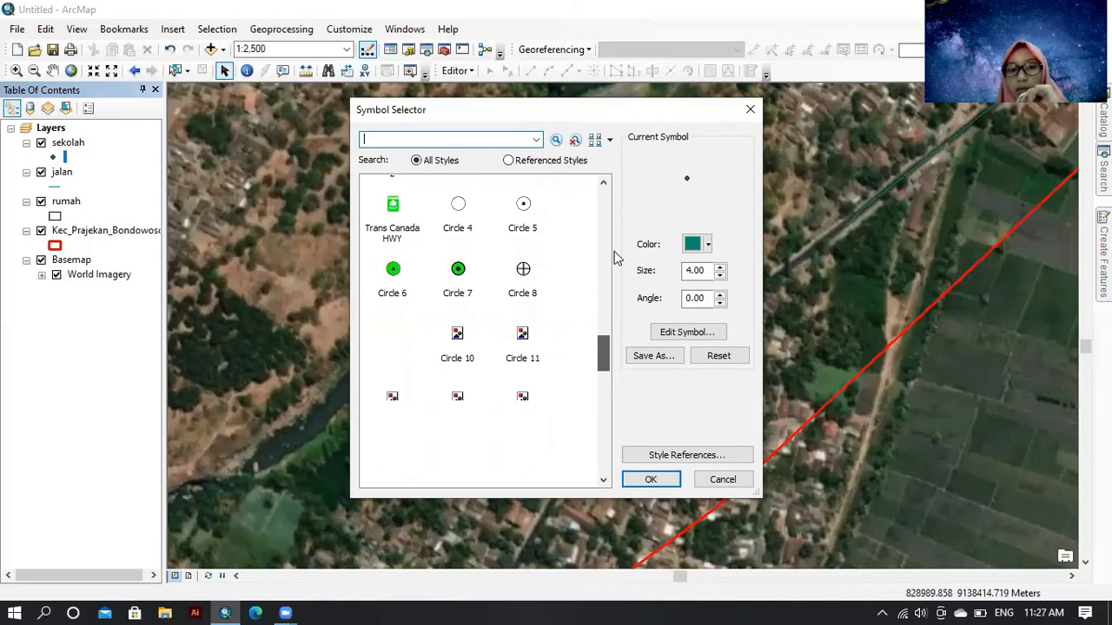
left_click_drag(603, 352, 606, 204)
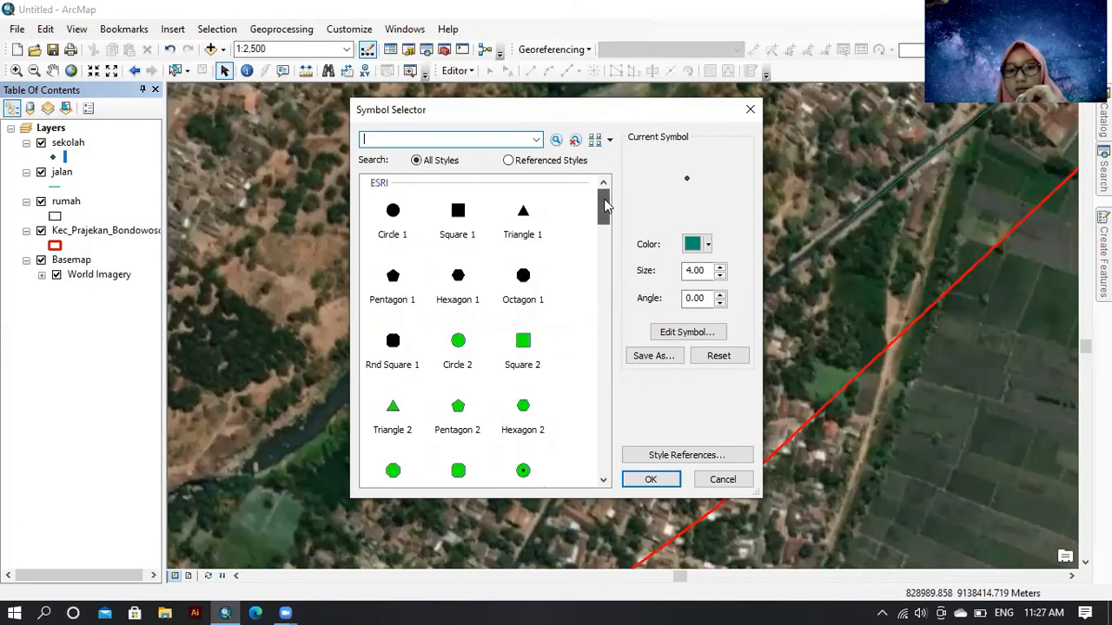
scroll(606, 215, "down", 1)
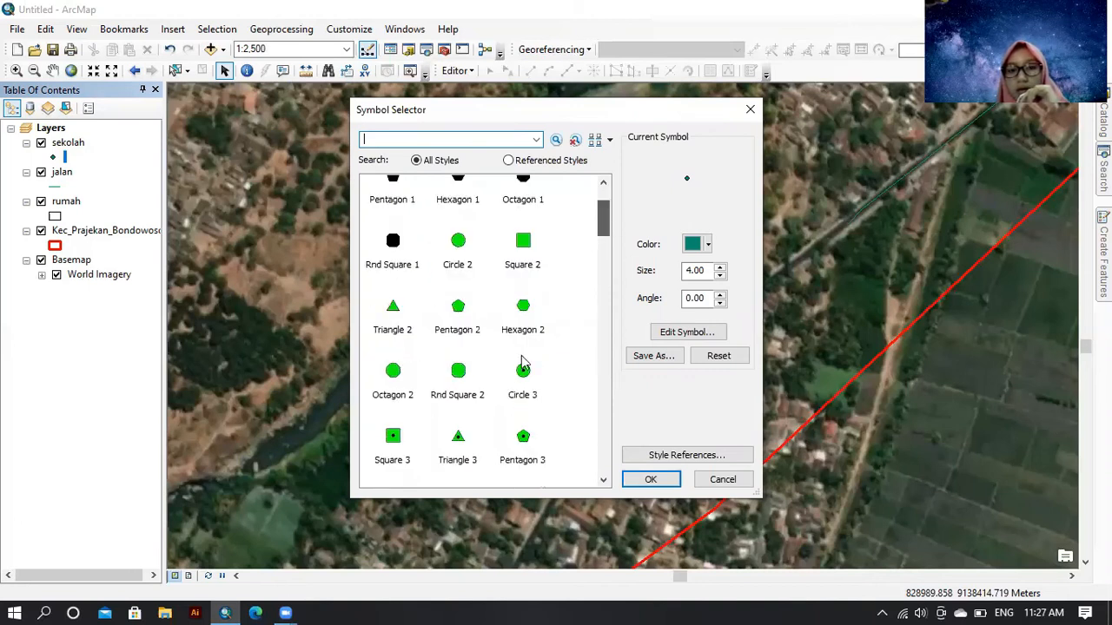
left_click(524, 383)
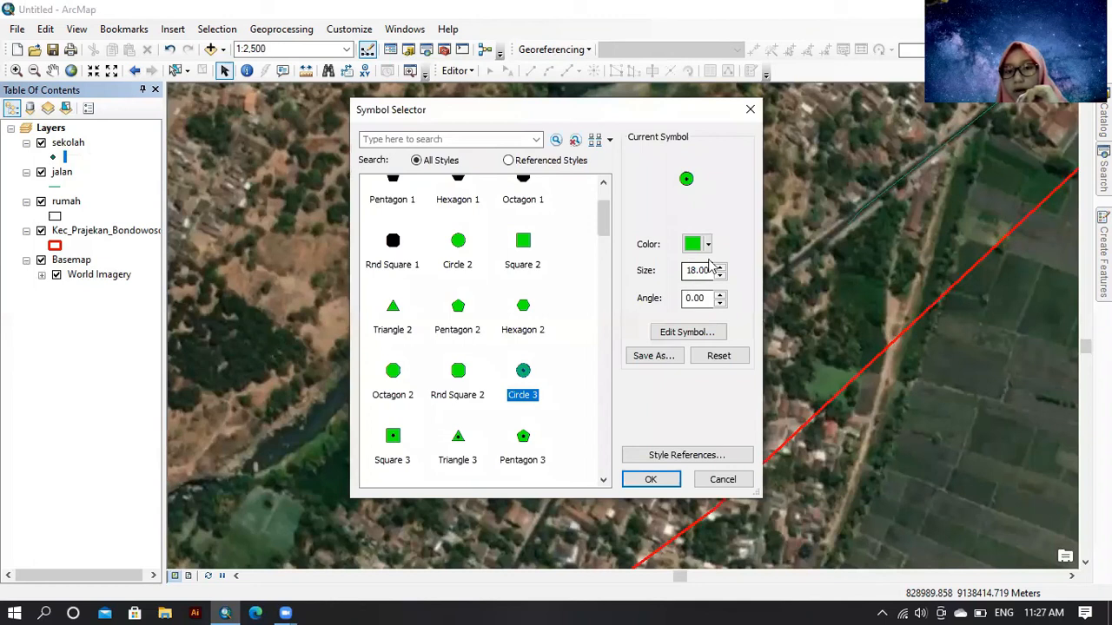
left_click(651, 480)
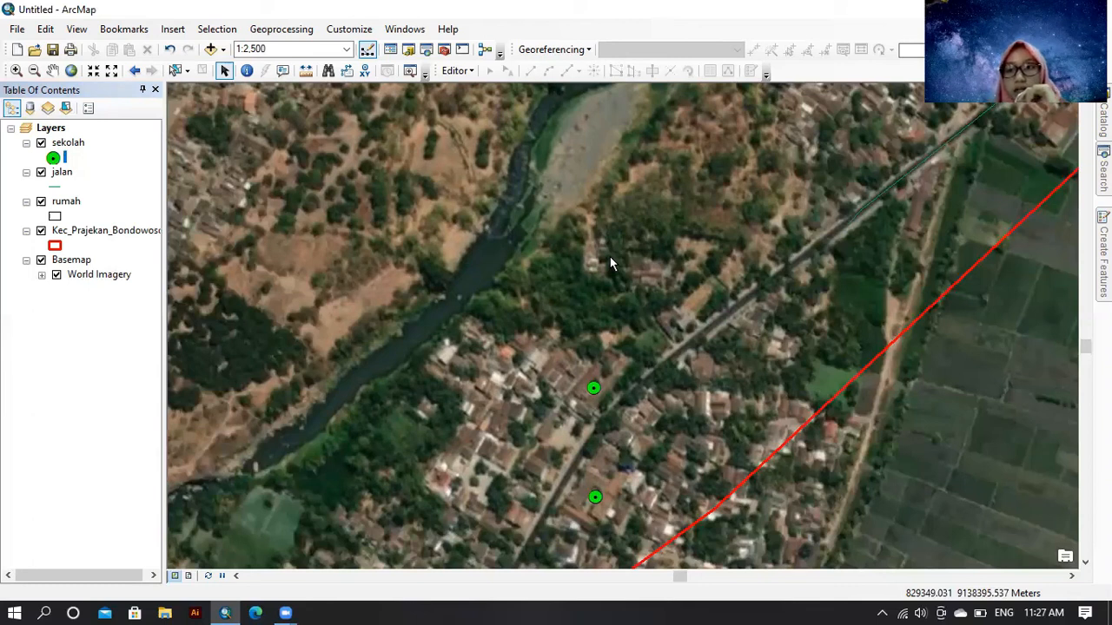
Change the rumah polygon symbol to the yellow Sun fill from the ESRI styles
left_click(71, 207)
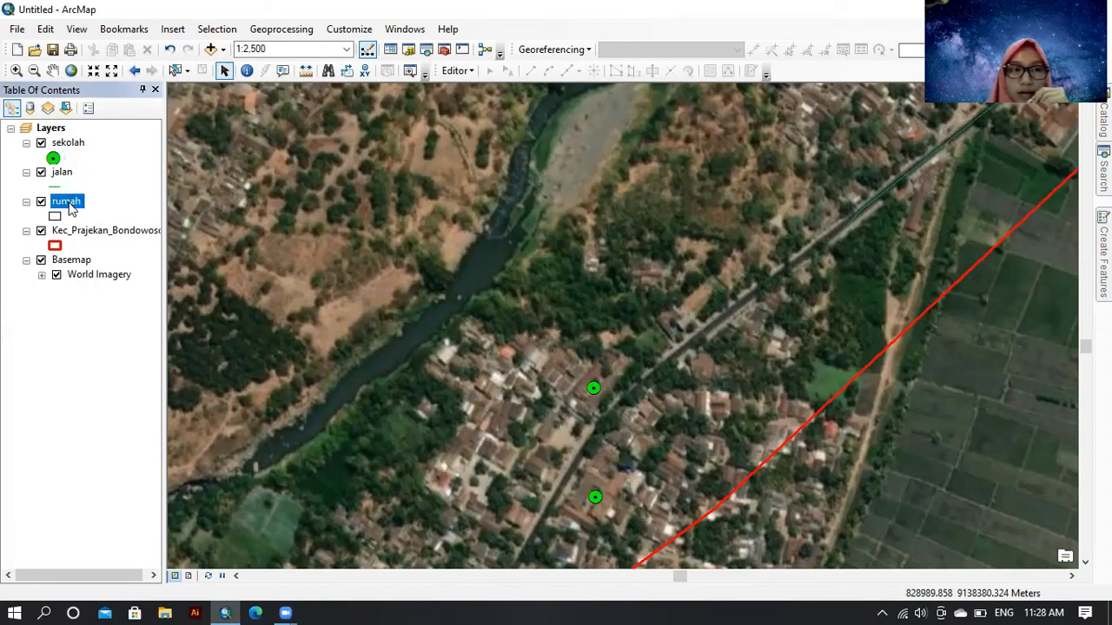
left_click(71, 207)
right_click(72, 207)
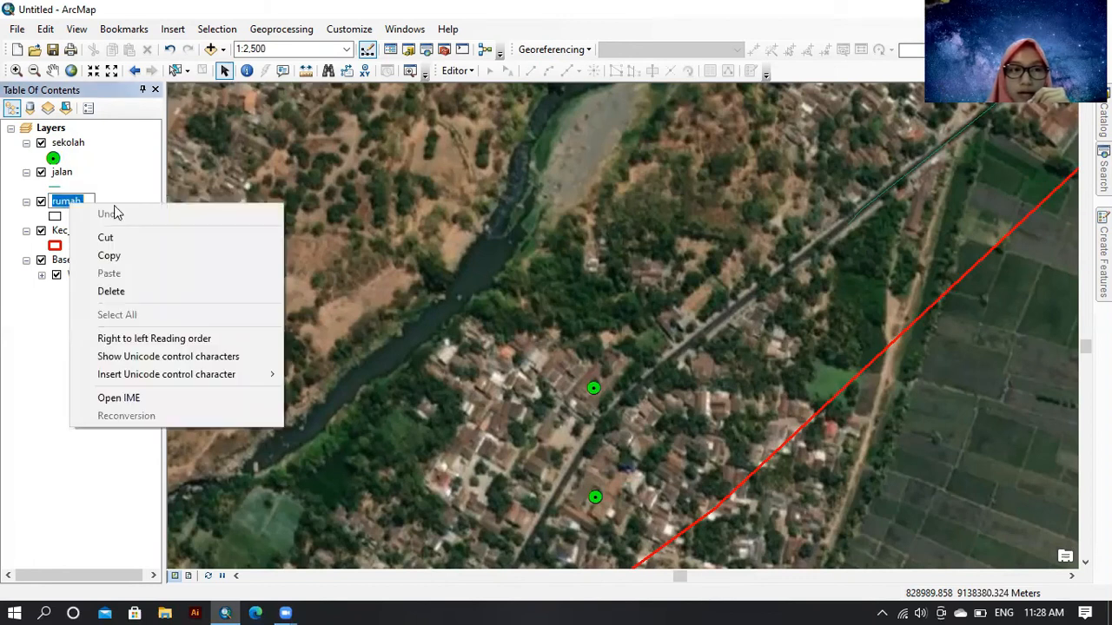
left_click(56, 217)
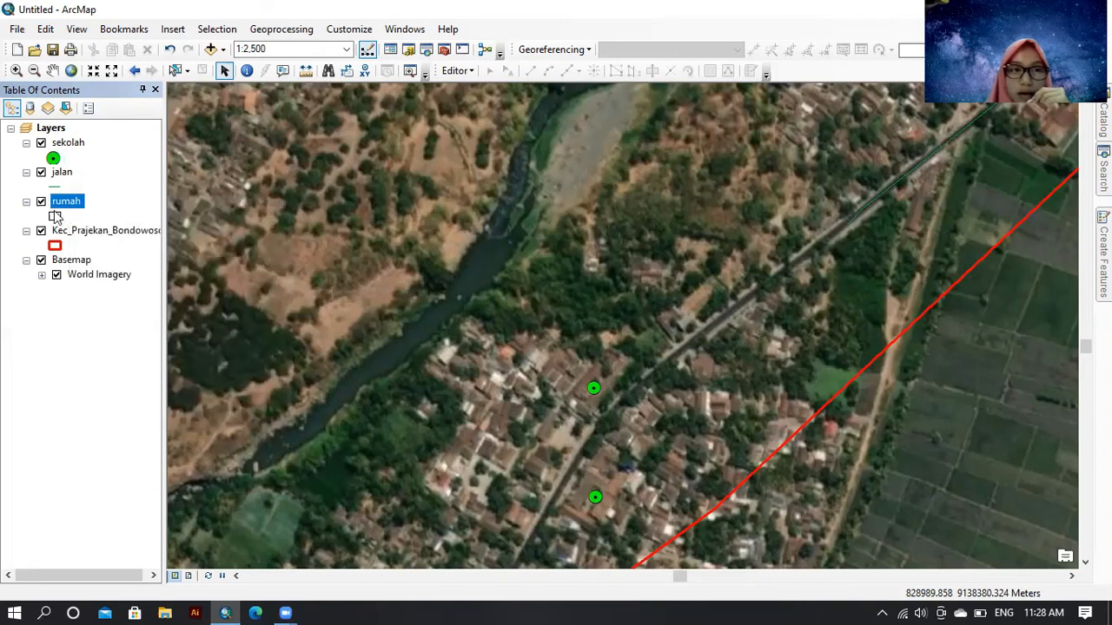
double_click(56, 217)
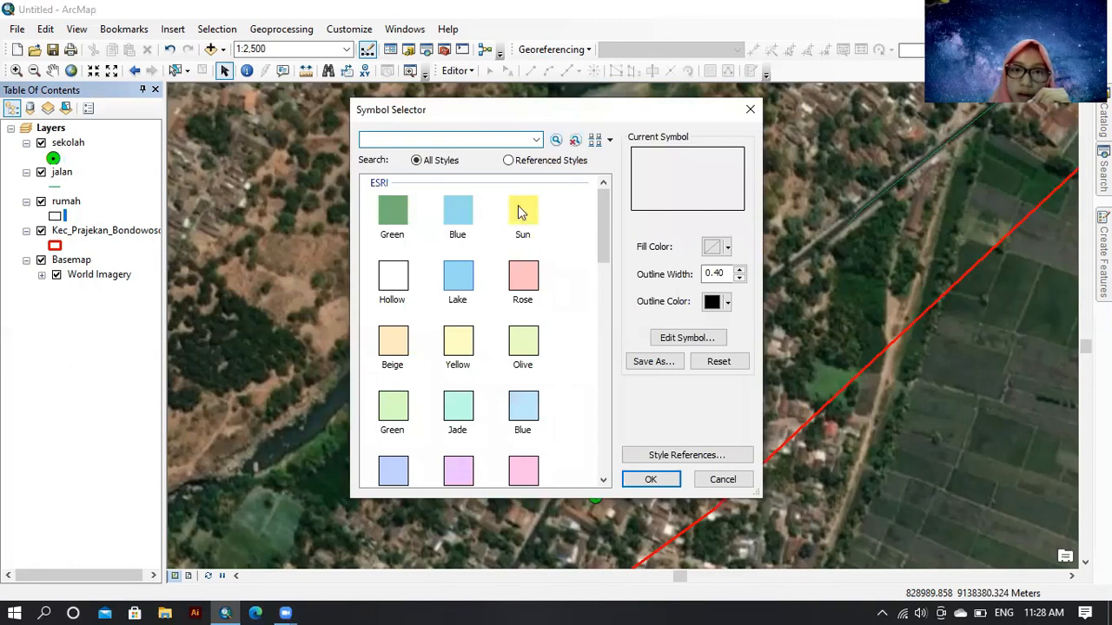
left_click(520, 212)
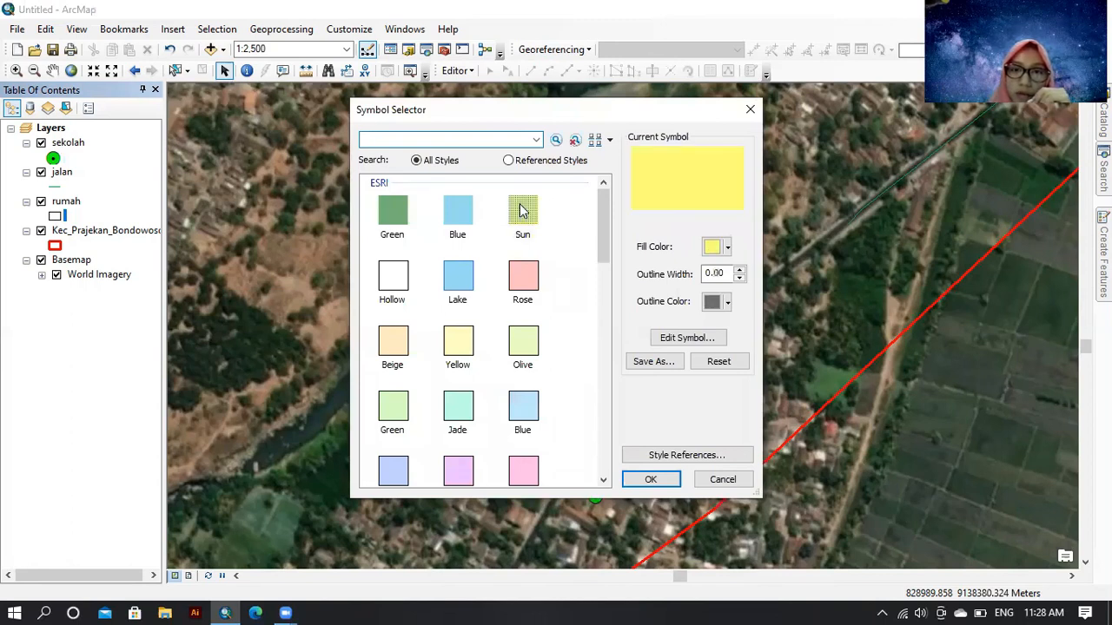
left_click(658, 483)
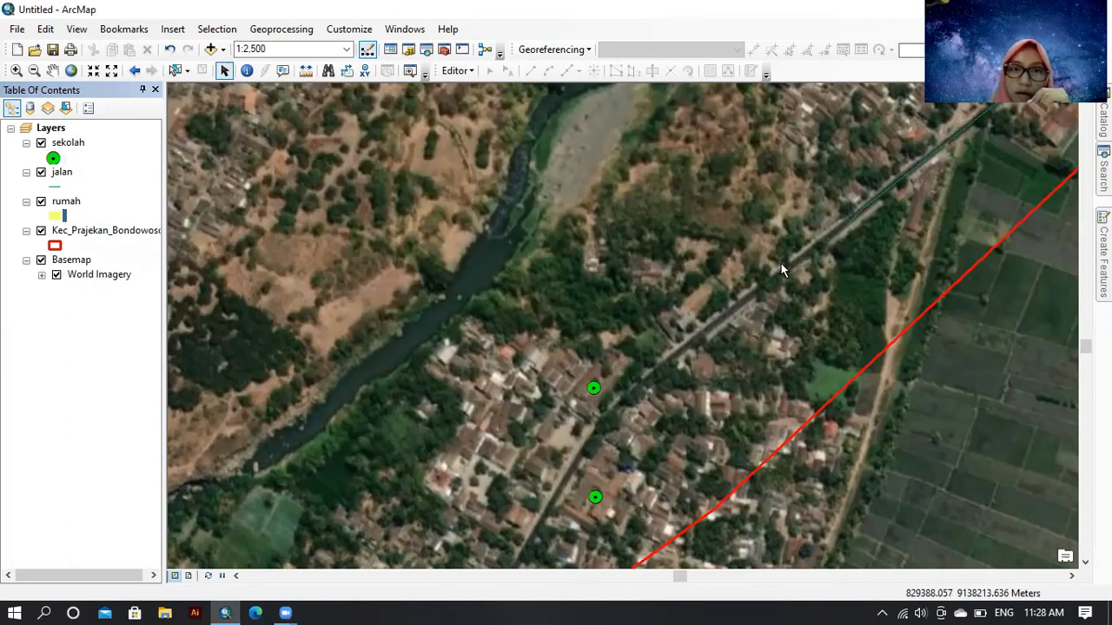
left_click_drag(780, 264, 734, 314)
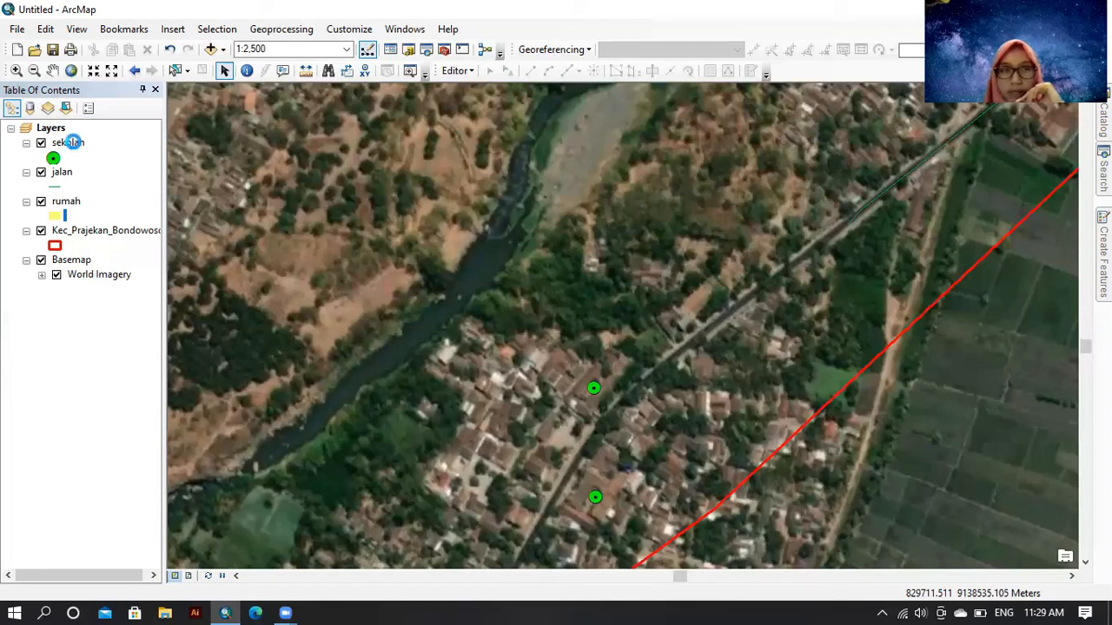
Export all sekolah features in the layer's source coordinate system to Export_Output in Default.gdb and add the export to the map
right_click(75, 146)
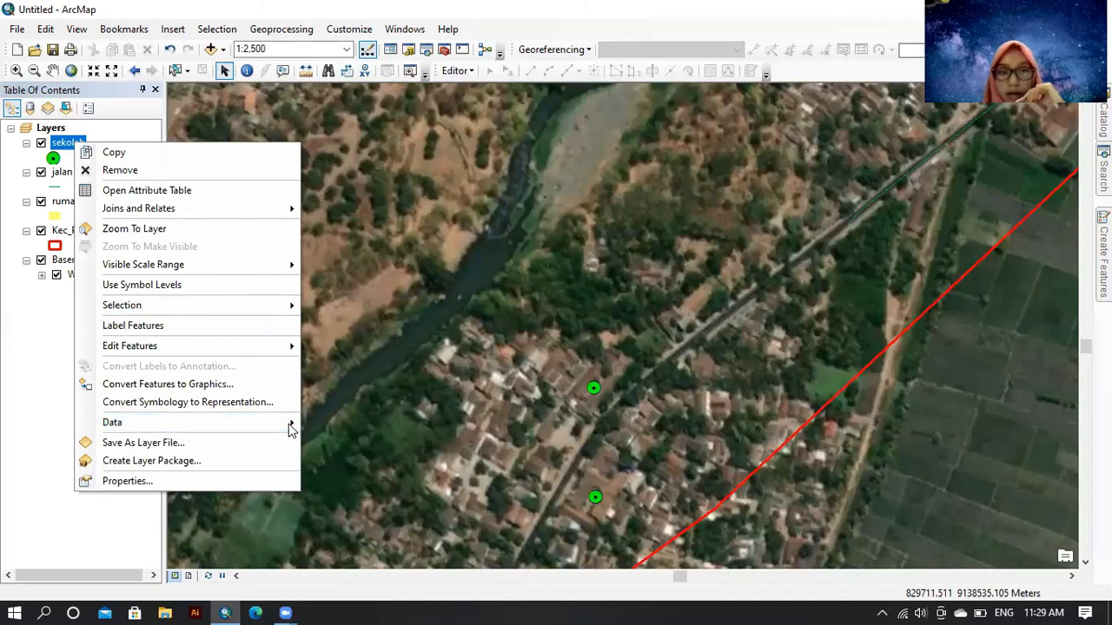
mouse_move(200, 423)
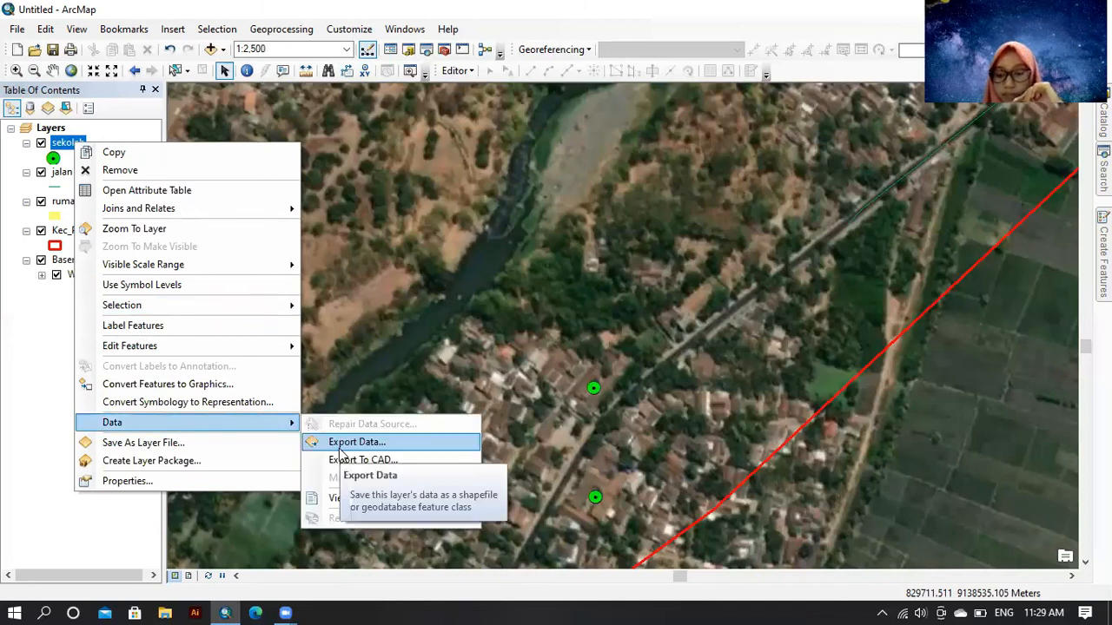
left_click(338, 446)
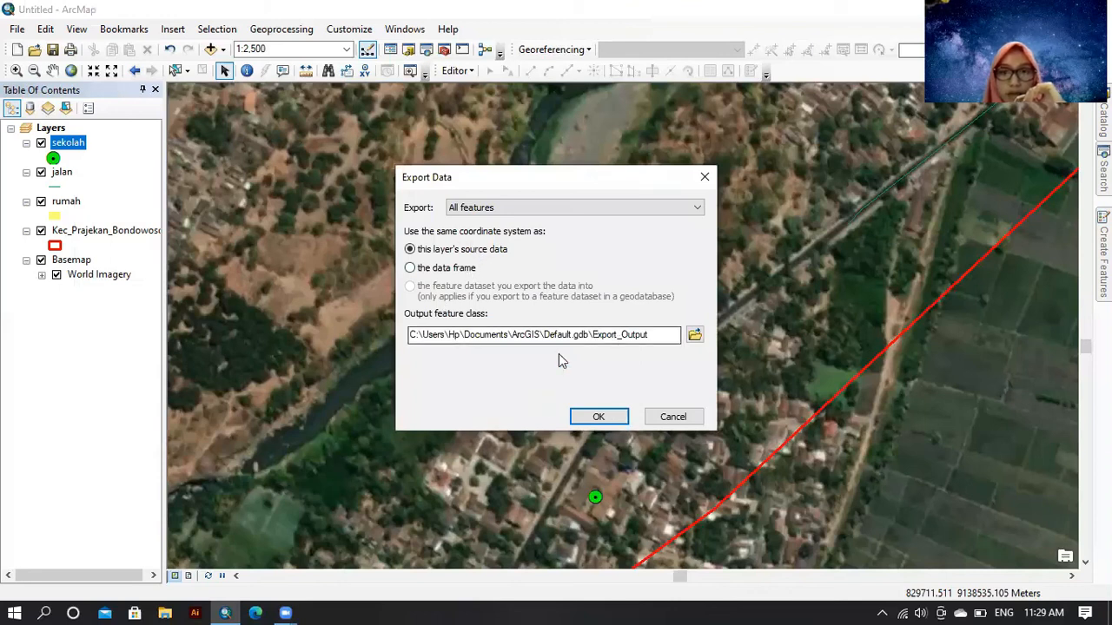
left_click(599, 416)
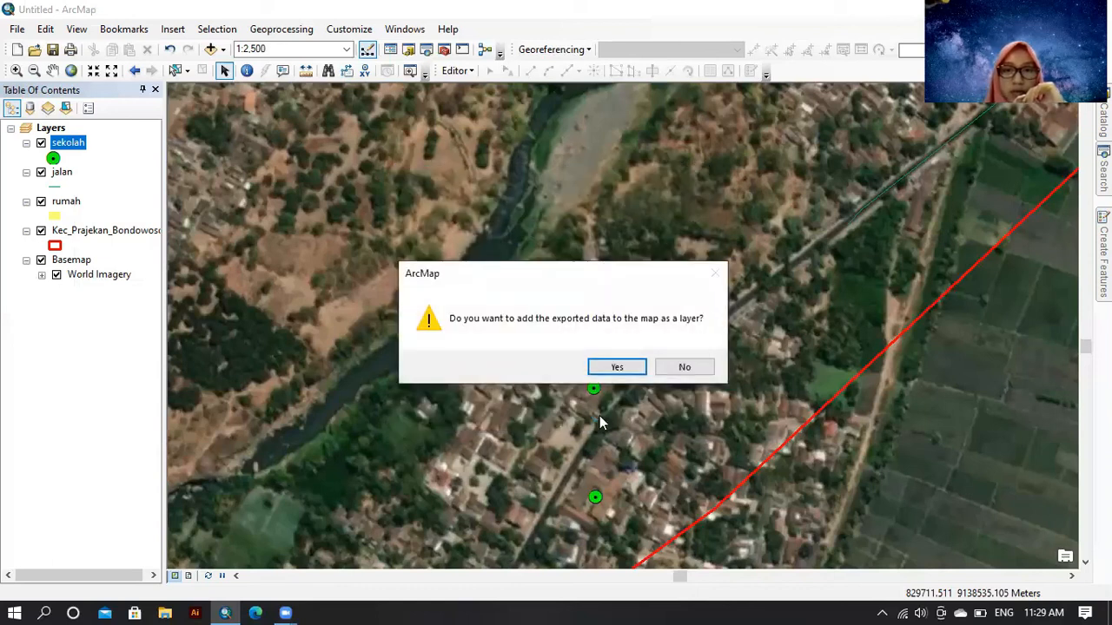
left_click(626, 366)
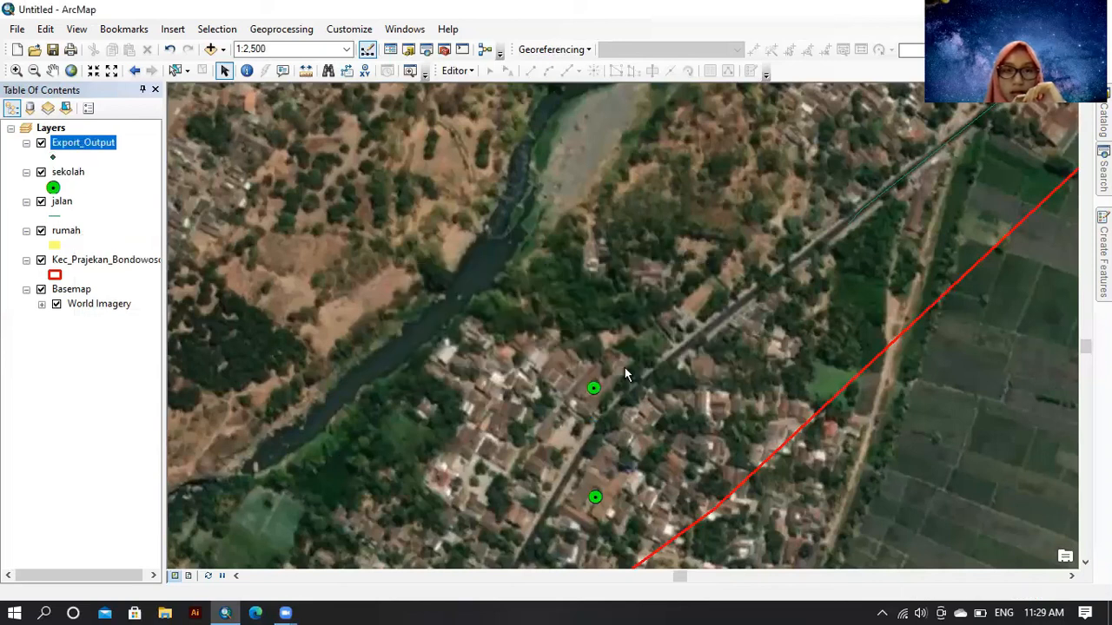
right_click(108, 142)
left_click(540, 393)
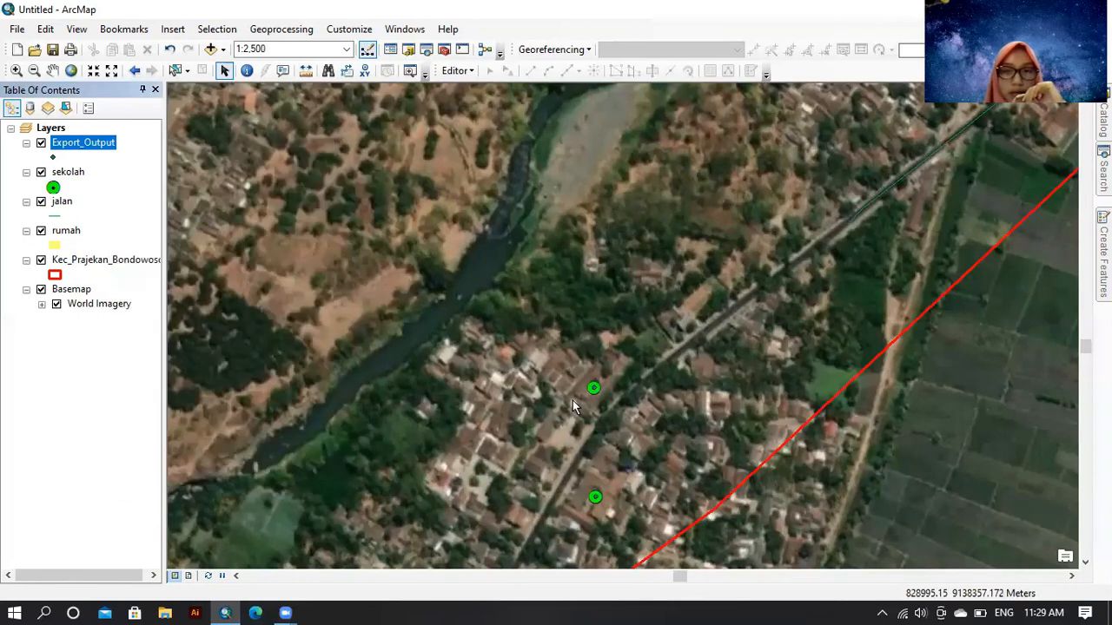